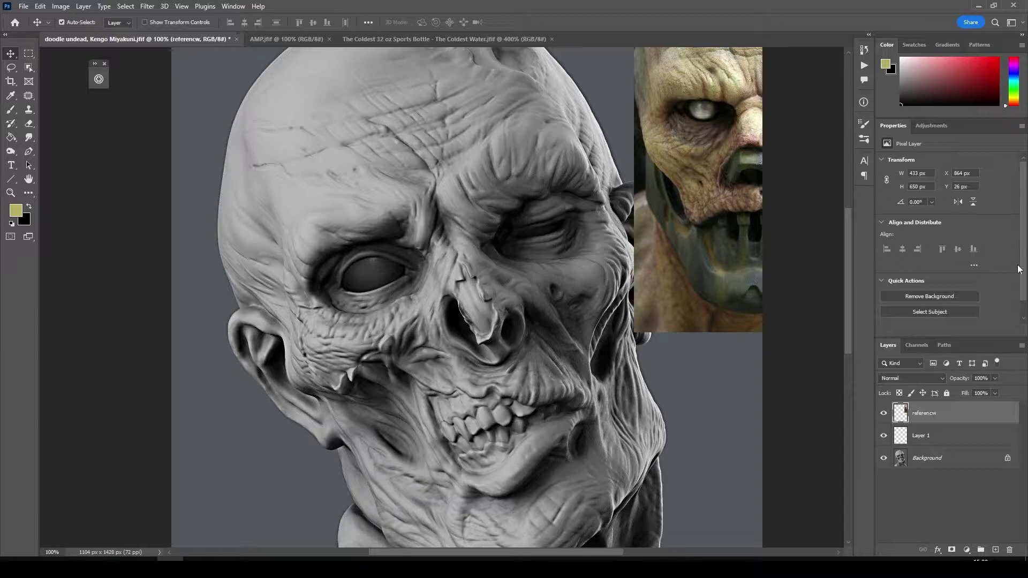
Mask Background copy and rename Layer 1 to 'Skin base'.
{"action": "left_click", "coordinate": [952, 550]}
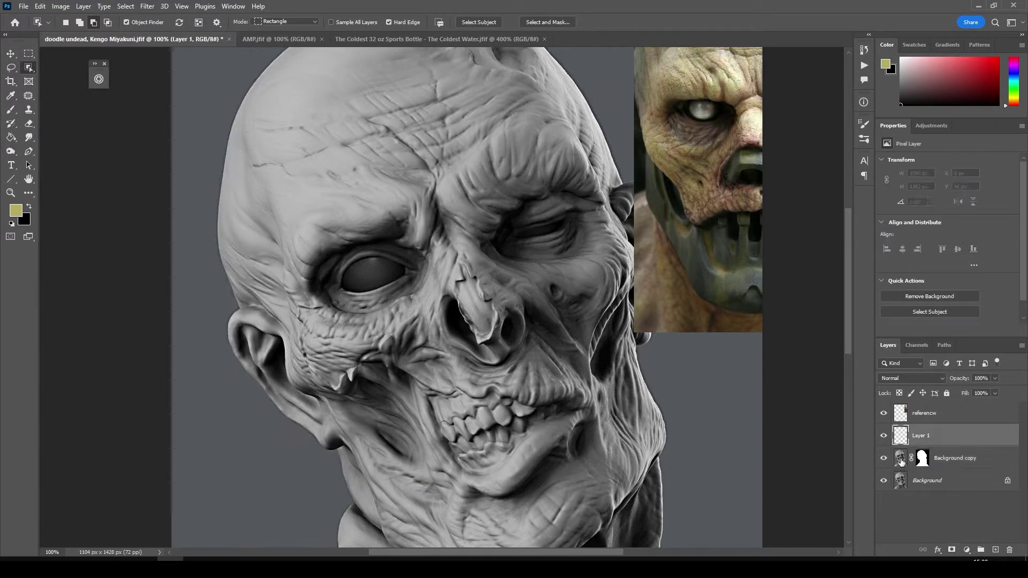
{"action": "left_click", "coordinate": [940, 434]}
{"action": "type", "text": "Skinbase"}
{"action": "key", "text": "Return"}
{"action": "key", "text": "b"}
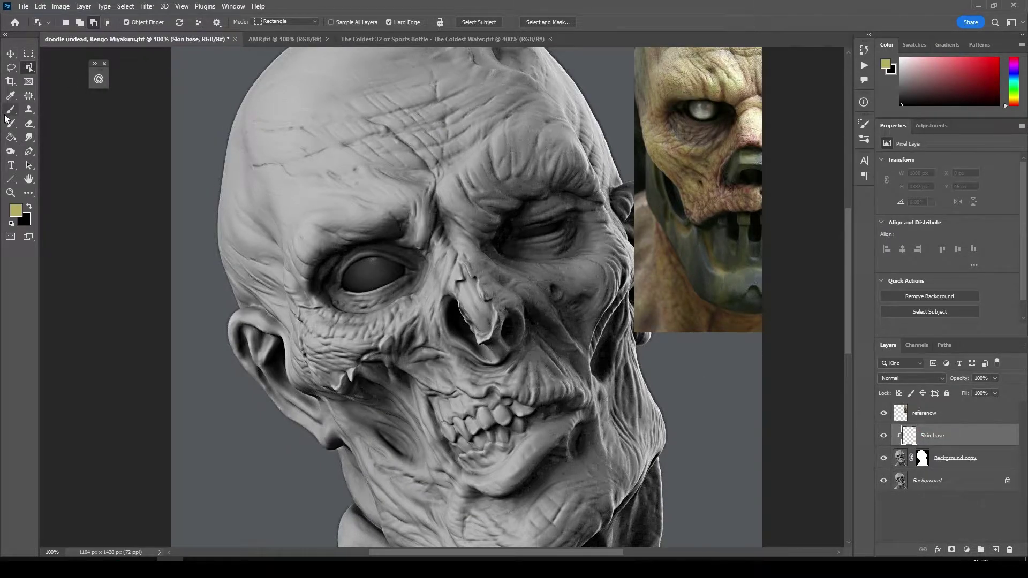
Add a colorized Hue/Saturation layer at Hue 32, Saturation 23 to tint the sculpt tan.
{"action": "left_click", "coordinate": [931, 125]}
{"action": "left_click", "coordinate": [898, 164]}
{"action": "left_click", "coordinate": [936, 258]}
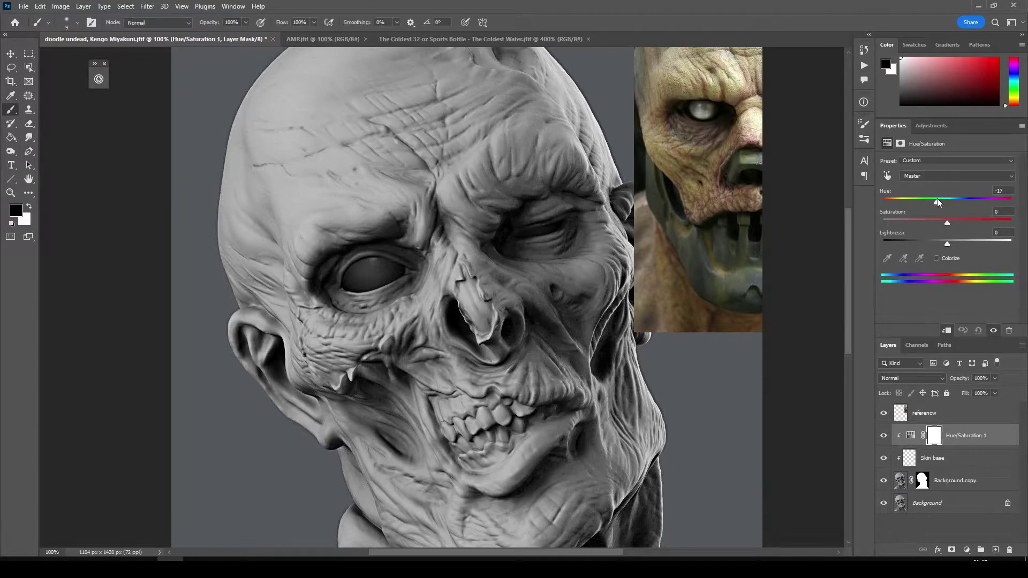
{"action": "left_click_drag", "start_coordinate": [923, 221], "coordinate": [913, 221]}
{"action": "left_click_drag", "start_coordinate": [898, 202], "coordinate": [894, 202]}
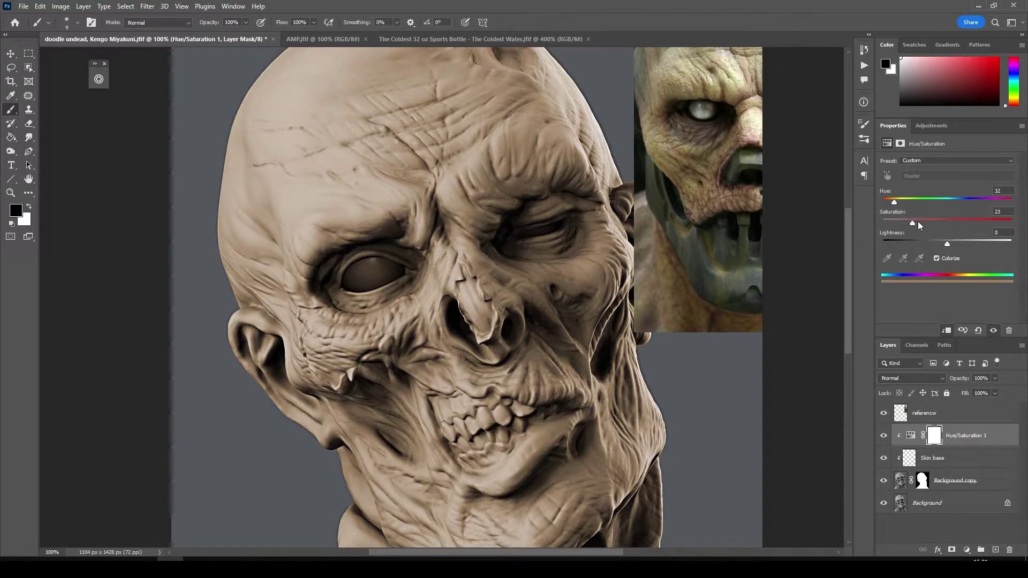
Set Skin base to Soft Light with a darker brown paint colour.
{"action": "key", "text": "alt+bracketleft"}
{"action": "left_click", "coordinate": [713, 189], "text": "alt"}
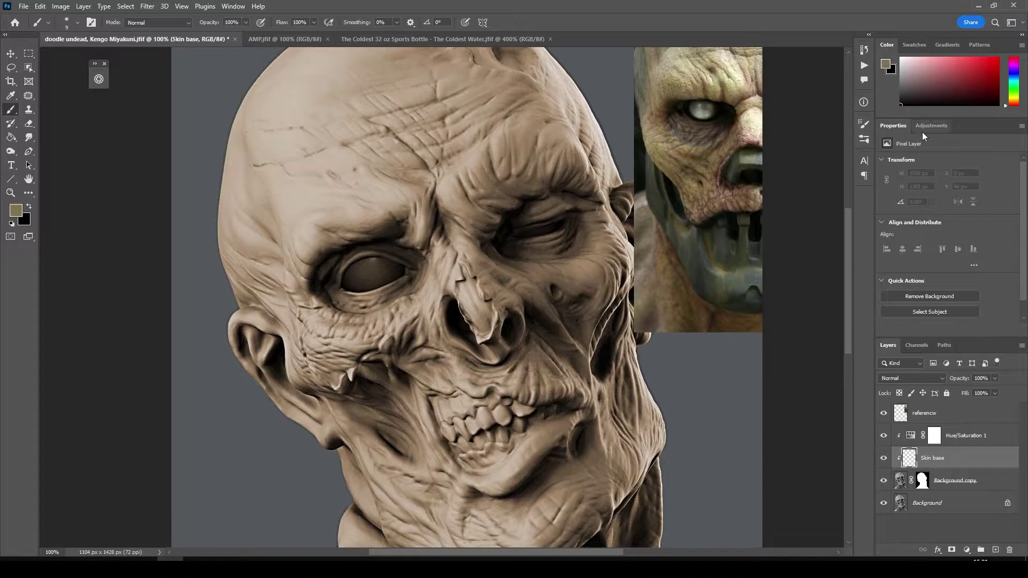
{"action": "left_click", "coordinate": [717, 214], "text": "alt"}
{"action": "left_click_drag", "start_coordinate": [348, 160], "coordinate": [385, 177]}
{"action": "left_click", "coordinate": [910, 378]}
{"action": "left_click", "coordinate": [904, 426]}
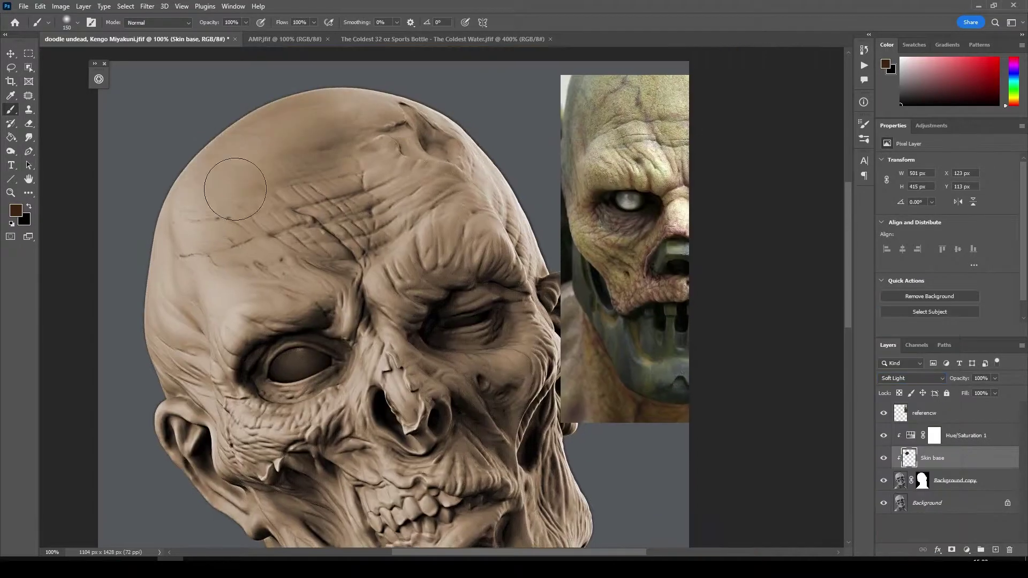
Paint dark brown shading across the forehead and down the neck.
{"action": "mouse_move", "coordinate": [460, 533]}
{"action": "left_mouse_down"}
{"action": "mouse_move", "coordinate": [434, 420]}
{"action": "mouse_move", "coordinate": [516, 218]}
{"action": "left_mouse_up"}
{"action": "scroll", "coordinate": [517, 218], "scroll_direction": "up", "scroll_amount": 3}
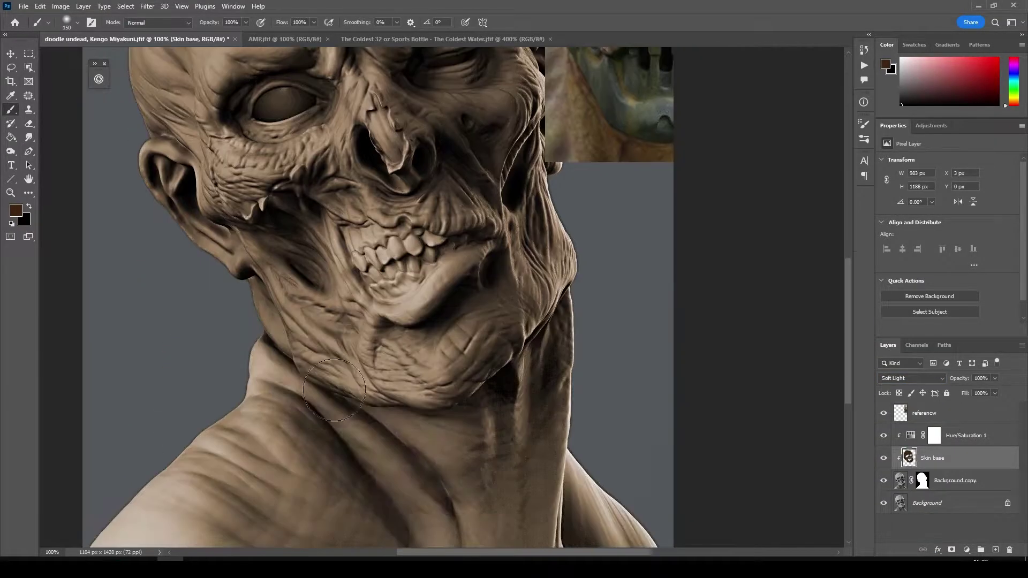
{"action": "scroll", "coordinate": [375, 321], "scroll_direction": "down", "scroll_amount": 4}
{"action": "mouse_move", "coordinate": [455, 536]}
{"action": "left_mouse_down"}
{"action": "mouse_move", "coordinate": [379, 500]}
{"action": "mouse_move", "coordinate": [139, 536]}
{"action": "left_mouse_up"}
{"action": "scroll", "coordinate": [543, 238], "scroll_direction": "up", "scroll_amount": 3}
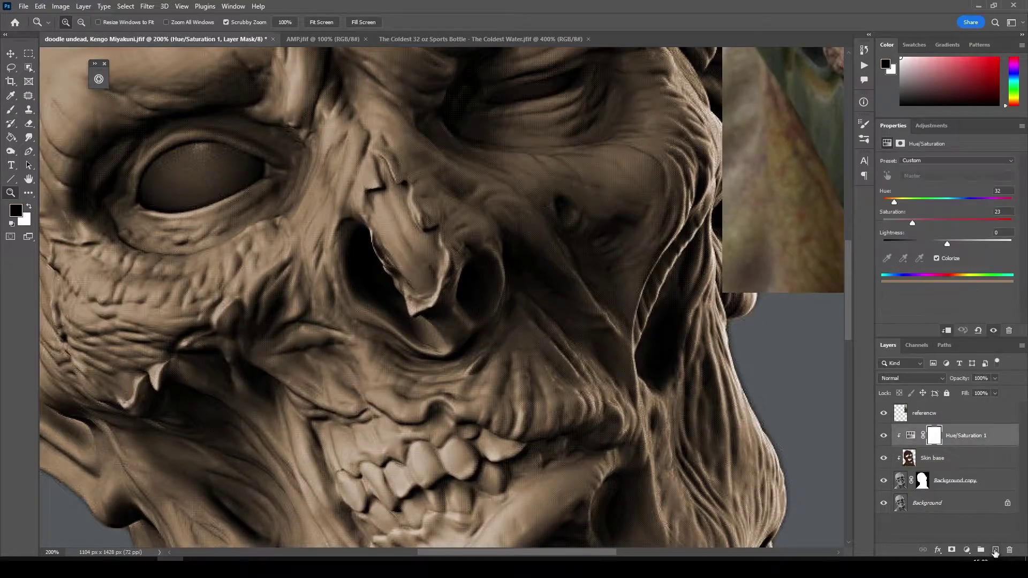
On a new 'flesh' layer, paint reddish flesh beside the mouth and red along the lower lip.
{"action": "left_click", "coordinate": [994, 552]}
{"action": "double_click", "coordinate": [943, 435]}
{"action": "type", "text": "fleshb"}
{"action": "scroll", "coordinate": [610, 301], "scroll_direction": "down", "scroll_amount": 5}
{"action": "mouse_move", "coordinate": [330, 260]}
{"action": "left_mouse_down"}
{"action": "mouse_move", "coordinate": [341, 285]}
{"action": "mouse_move", "coordinate": [357, 267]}
{"action": "left_mouse_up"}
{"action": "key", "text": "x"}
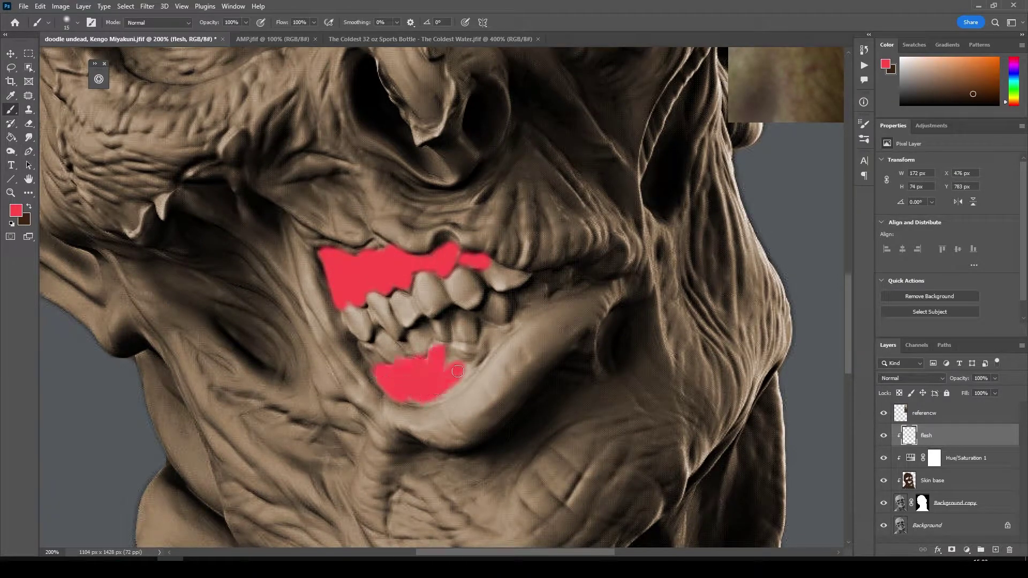
{"action": "left_click_drag", "start_coordinate": [469, 366], "coordinate": [584, 291]}
Set the flesh layer to Multiply at 65% opacity and zoom in on the mouth.
{"action": "left_click", "coordinate": [910, 378]}
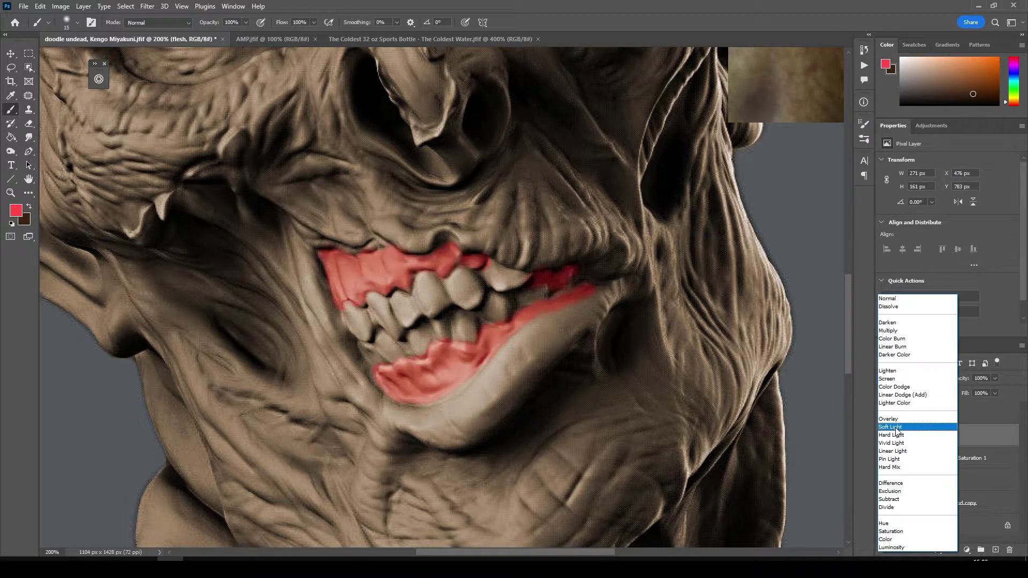
{"action": "left_click", "coordinate": [889, 331]}
{"action": "left_click", "coordinate": [995, 378]}
{"action": "left_click_drag", "start_coordinate": [997, 391], "coordinate": [974, 393]}
{"action": "key", "text": "ctrl+0"}
{"action": "key", "text": "z"}
{"action": "key", "text": "ctrl+plus"}
{"action": "key", "text": "ctrl+plus"}
{"action": "key", "text": "ctrl+plus"}
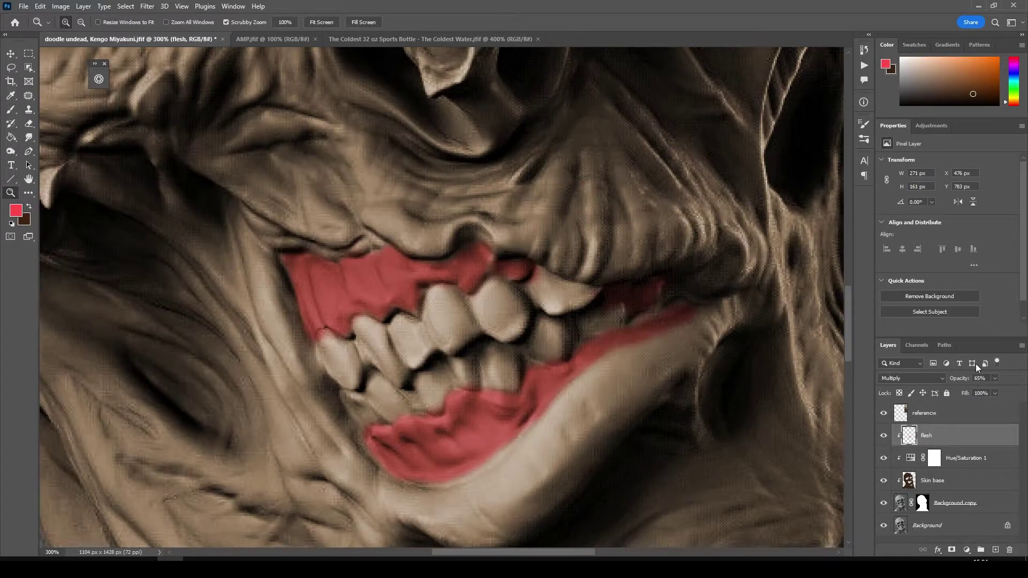
On a new clipped Layer 1, paint dark red over the upper gums and lower lip.
{"action": "key", "text": "ctrl+shift+alt+n"}
{"action": "left_click", "coordinate": [16, 217]}
{"action": "key", "text": "ctrl+alt+g"}
{"action": "key", "text": "b"}
{"action": "mouse_move", "coordinate": [300, 278]}
{"action": "left_mouse_down"}
{"action": "mouse_move", "coordinate": [338, 327]}
{"action": "mouse_move", "coordinate": [470, 275]}
{"action": "mouse_move", "coordinate": [536, 268]}
{"action": "left_mouse_up"}
{"action": "left_click_drag", "start_coordinate": [599, 292], "coordinate": [637, 298]}
{"action": "mouse_move", "coordinate": [370, 433]}
{"action": "left_mouse_down"}
{"action": "mouse_move", "coordinate": [419, 470]}
{"action": "mouse_move", "coordinate": [663, 328]}
{"action": "left_mouse_up"}
Set Layer 1 to Multiply and Layer 2 to Soft Light.
{"action": "left_click", "coordinate": [911, 378]}
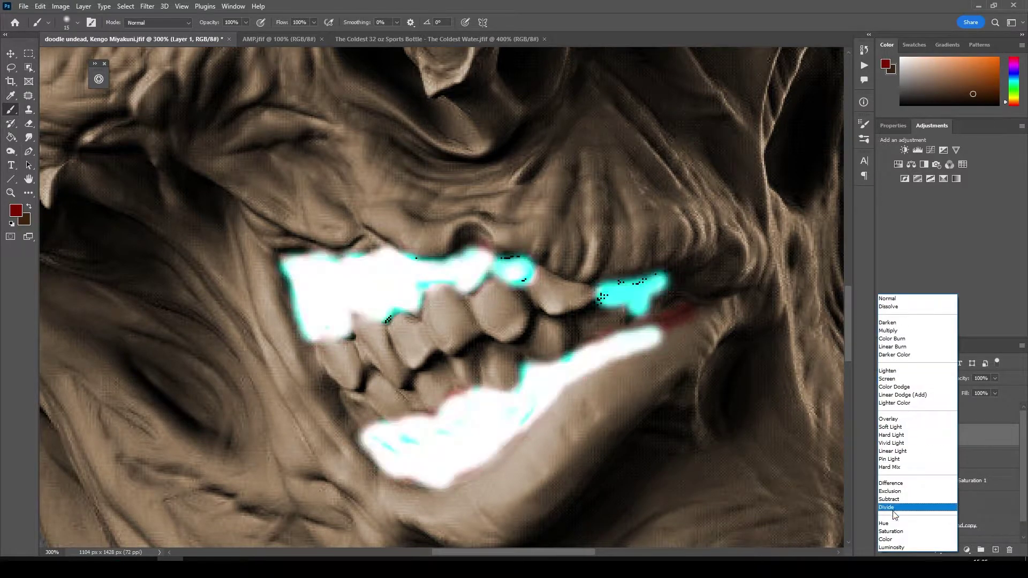
{"action": "left_click", "coordinate": [905, 323]}
{"action": "left_click", "coordinate": [995, 378]}
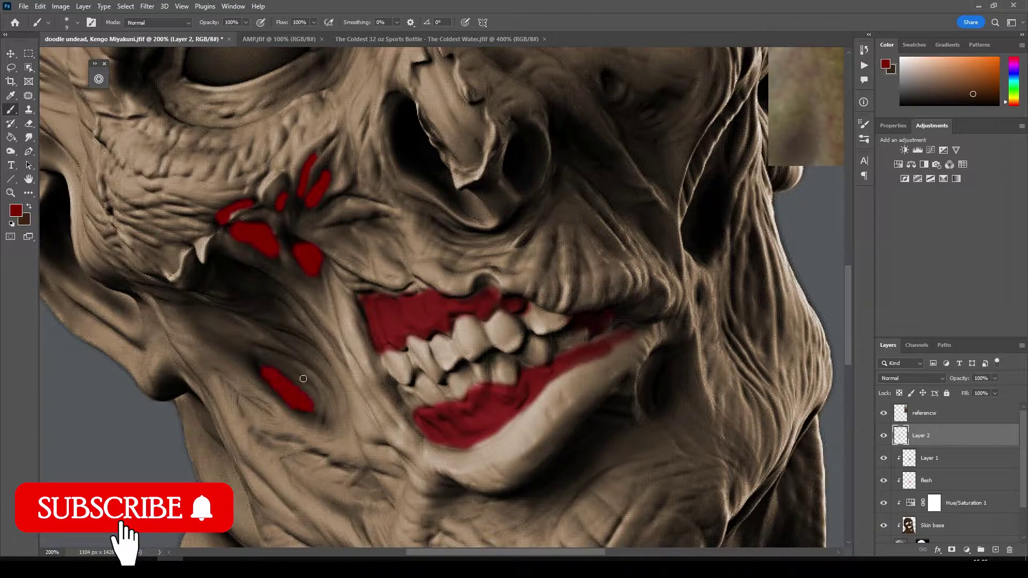
{"action": "left_click", "coordinate": [910, 378]}
{"action": "left_click", "coordinate": [905, 424]}
Paint two red gash streaks on the cheek, then hide the painted layers to check the sculpt.
{"action": "key", "text": "ctrl+0"}
{"action": "scroll", "coordinate": [456, 381], "scroll_direction": "up", "scroll_amount": 5}
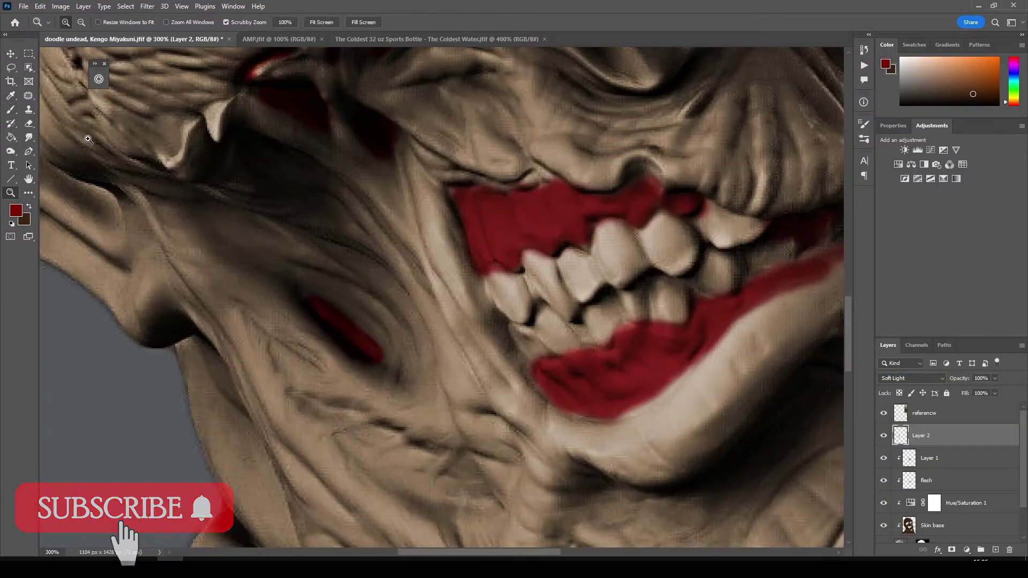
{"action": "mouse_move", "coordinate": [446, 369]}
{"action": "left_mouse_down"}
{"action": "mouse_move", "coordinate": [461, 398]}
{"action": "mouse_move", "coordinate": [351, 201]}
{"action": "left_mouse_up"}
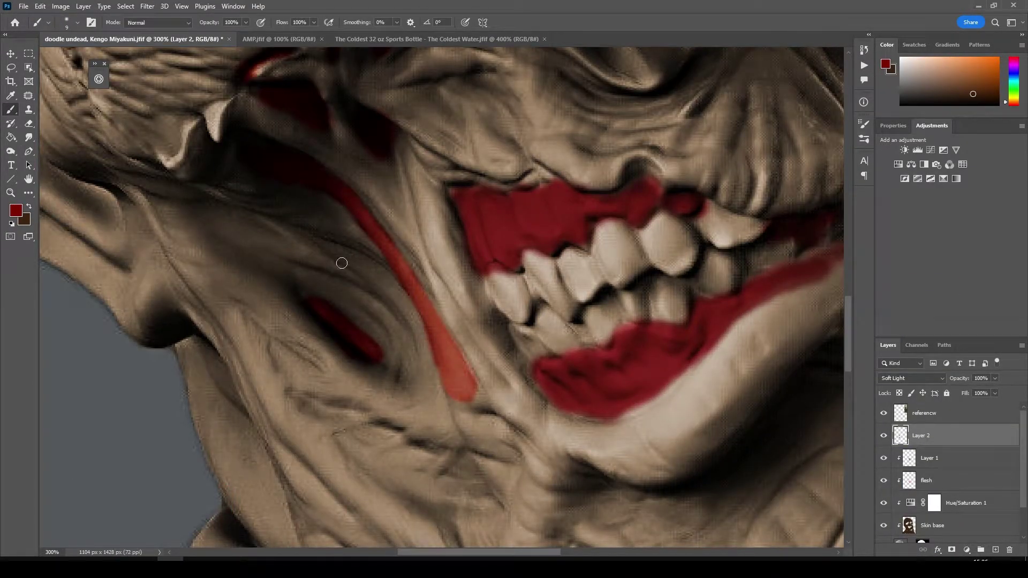
{"action": "left_click_drag", "start_coordinate": [342, 263], "coordinate": [396, 380]}
{"action": "key", "text": "ctrl+0"}
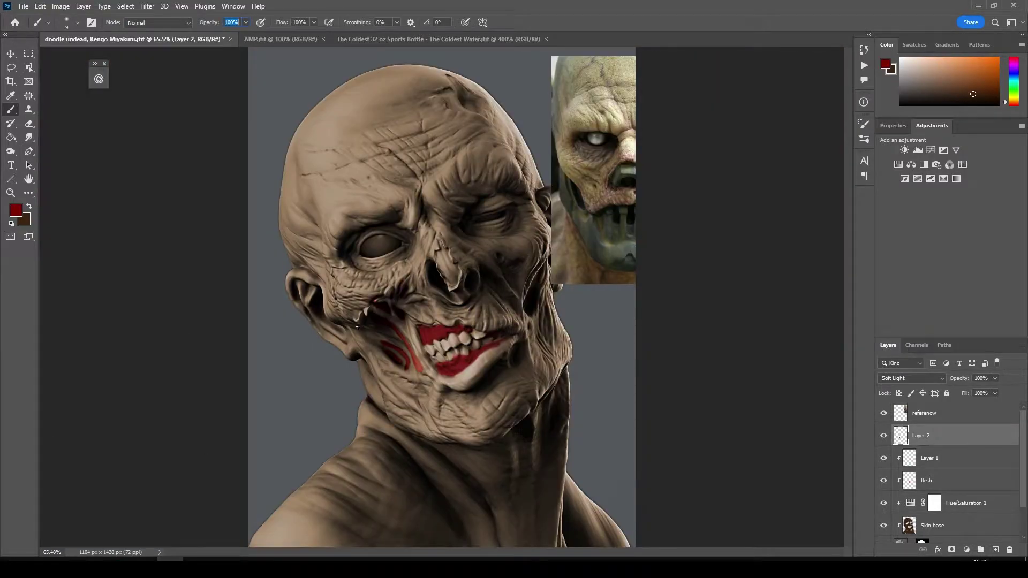
{"action": "left_click", "coordinate": [11, 194]}
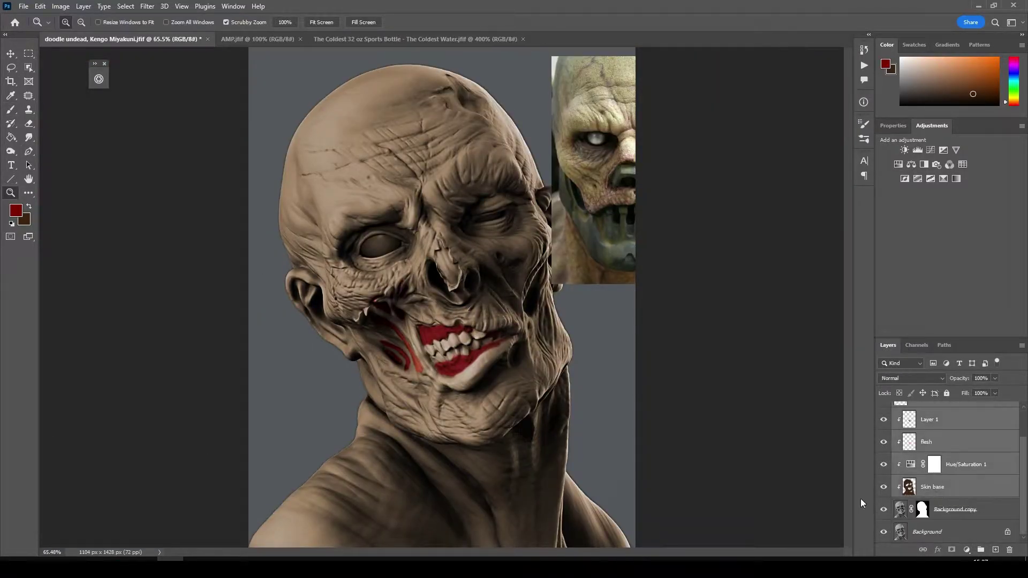
{"action": "left_click", "coordinate": [884, 525], "text": "alt"}
Free-transform the reference photo at 39% opacity, scaling and rotating it to cover the head.
{"action": "key", "text": "ctrl+t"}
{"action": "mouse_move", "coordinate": [604, 153]}
{"action": "left_mouse_down"}
{"action": "mouse_move", "coordinate": [524, 183]}
{"action": "mouse_move", "coordinate": [466, 177]}
{"action": "left_mouse_up"}
{"action": "key", "text": "Escape"}
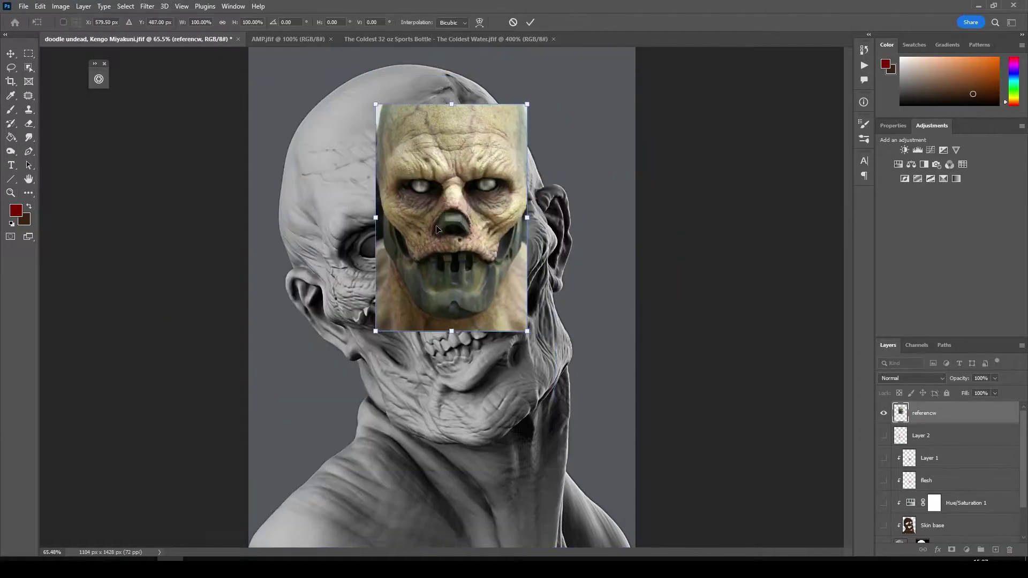
{"action": "key", "text": "ctrl+t"}
{"action": "left_click_drag", "start_coordinate": [578, 299], "coordinate": [594, 321]}
{"action": "key", "text": "3"}
{"action": "key", "text": "9"}
{"action": "left_click_drag", "start_coordinate": [616, 230], "coordinate": [624, 267]}
{"action": "left_click_drag", "start_coordinate": [535, 268], "coordinate": [522, 273]}
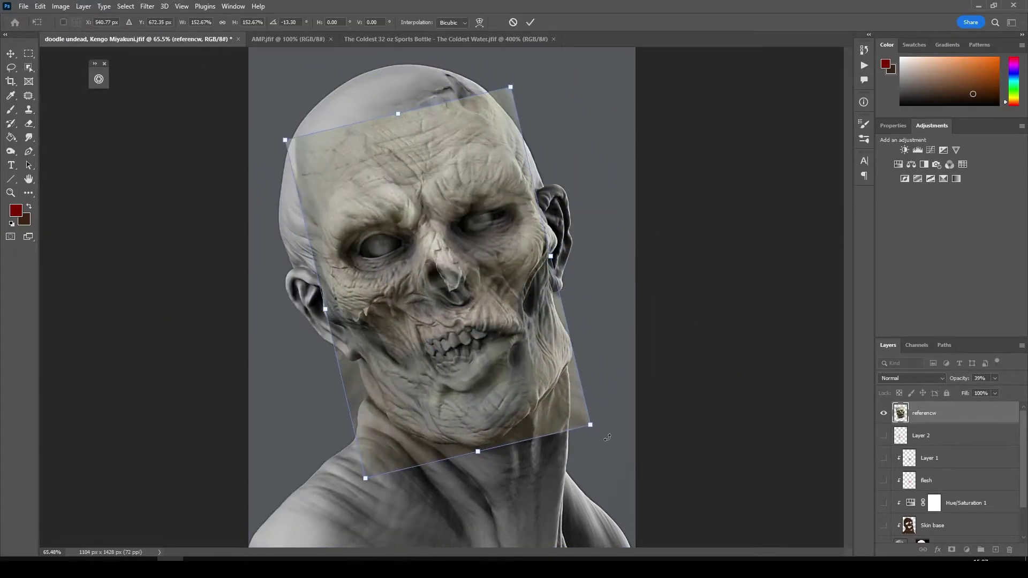
{"action": "mouse_move", "coordinate": [610, 409]}
{"action": "left_mouse_down"}
{"action": "mouse_move", "coordinate": [602, 415]}
{"action": "mouse_move", "coordinate": [645, 431]}
{"action": "left_mouse_up"}
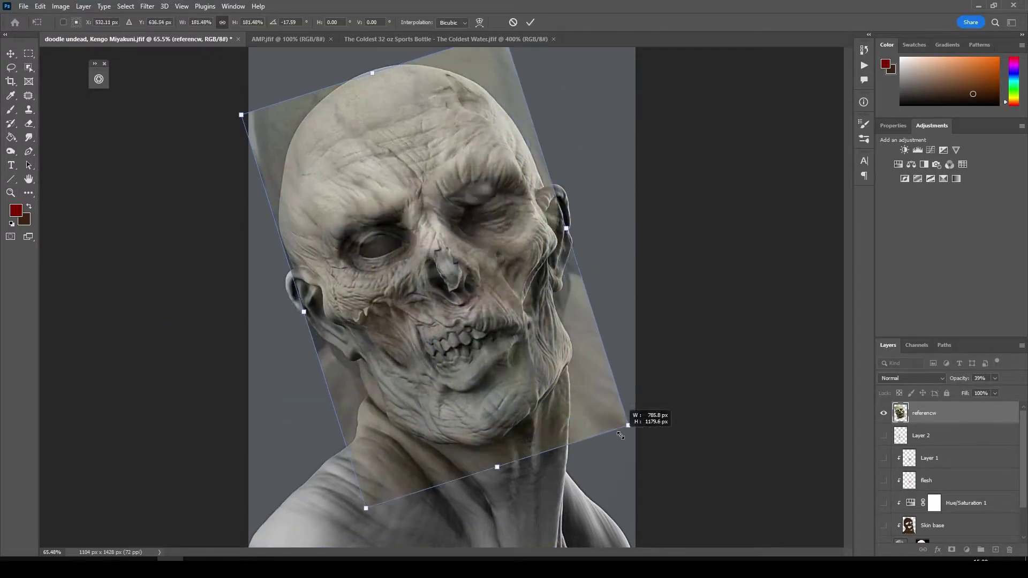
{"action": "left_click_drag", "start_coordinate": [386, 117], "coordinate": [412, 70]}
Warp the reference around the eye, cheek and jaw, then restore full opacity.
{"action": "left_click", "coordinate": [479, 22]}
{"action": "mouse_move", "coordinate": [398, 249]}
{"action": "left_mouse_down"}
{"action": "mouse_move", "coordinate": [387, 255]}
{"action": "mouse_move", "coordinate": [429, 303]}
{"action": "mouse_move", "coordinate": [492, 208]}
{"action": "mouse_move", "coordinate": [365, 313]}
{"action": "mouse_move", "coordinate": [339, 368]}
{"action": "left_mouse_up"}
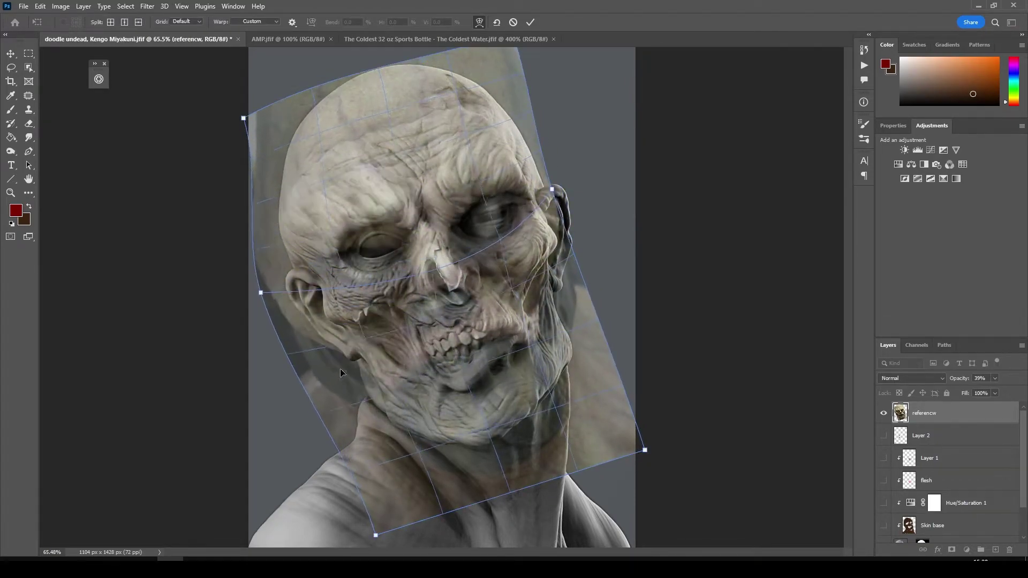
{"action": "mouse_move", "coordinate": [552, 189]}
{"action": "left_mouse_down"}
{"action": "mouse_move", "coordinate": [563, 188]}
{"action": "mouse_move", "coordinate": [482, 241]}
{"action": "left_mouse_up"}
{"action": "left_click", "coordinate": [530, 22]}
{"action": "key", "text": "0"}
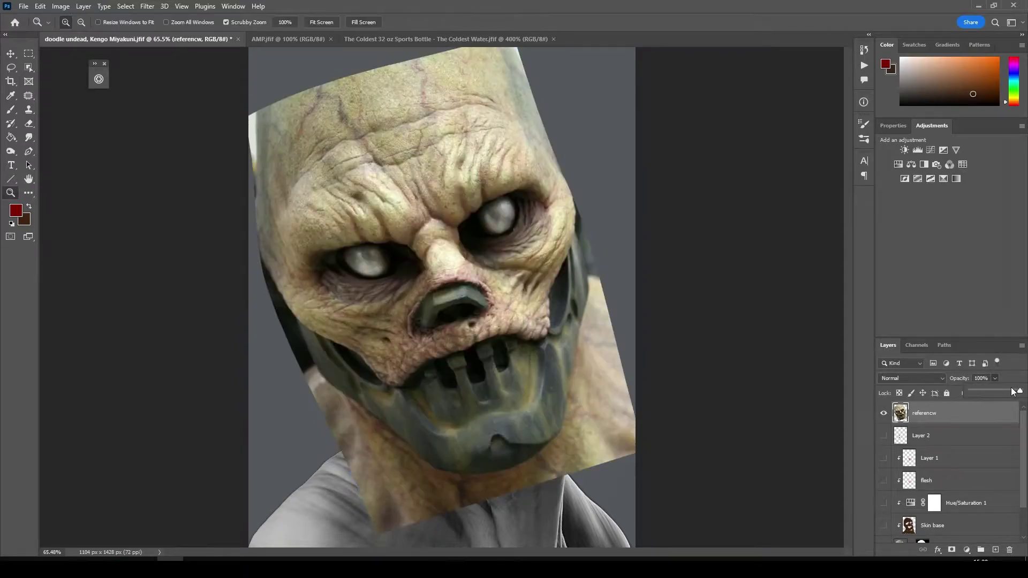
{"action": "left_click", "coordinate": [910, 378]}
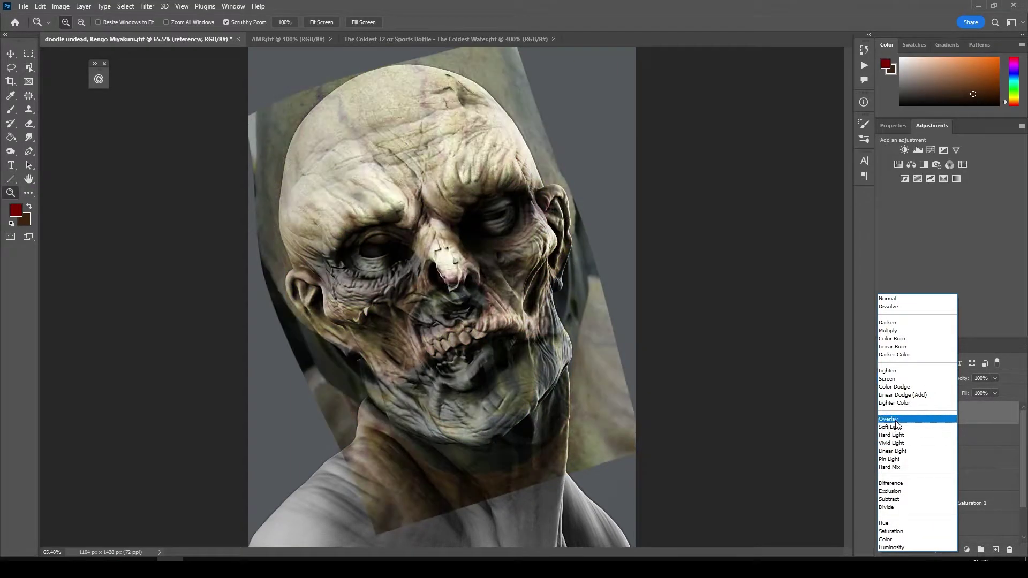
Rotate and reposition the reference over the face at 48% opacity and commit.
{"action": "left_click_drag", "start_coordinate": [585, 302], "coordinate": [578, 241]}
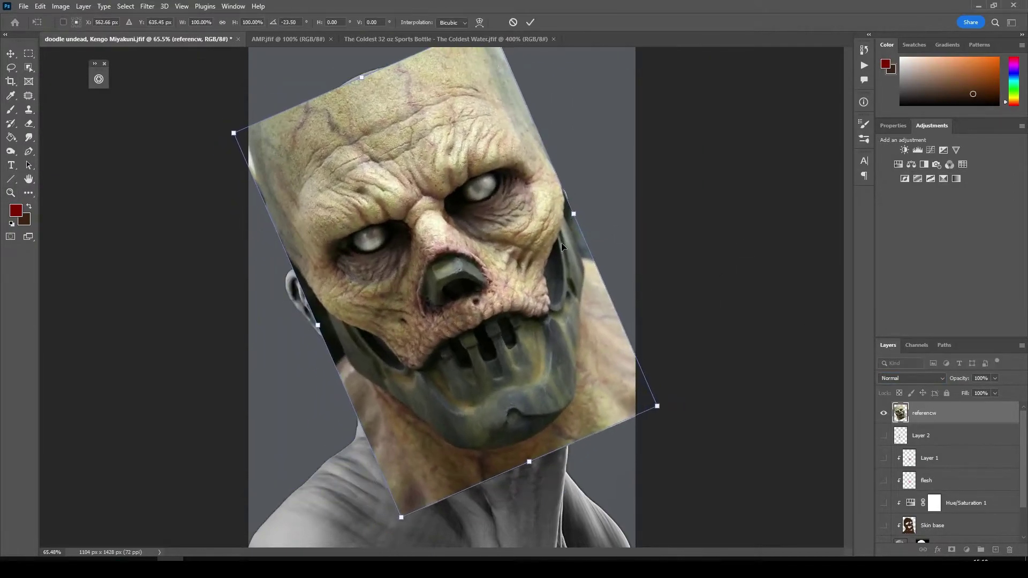
{"action": "key", "text": "4"}
{"action": "key", "text": "8"}
{"action": "mouse_move", "coordinate": [380, 175]}
{"action": "left_mouse_down"}
{"action": "mouse_move", "coordinate": [388, 191]}
{"action": "mouse_move", "coordinate": [369, 199]}
{"action": "left_mouse_up"}
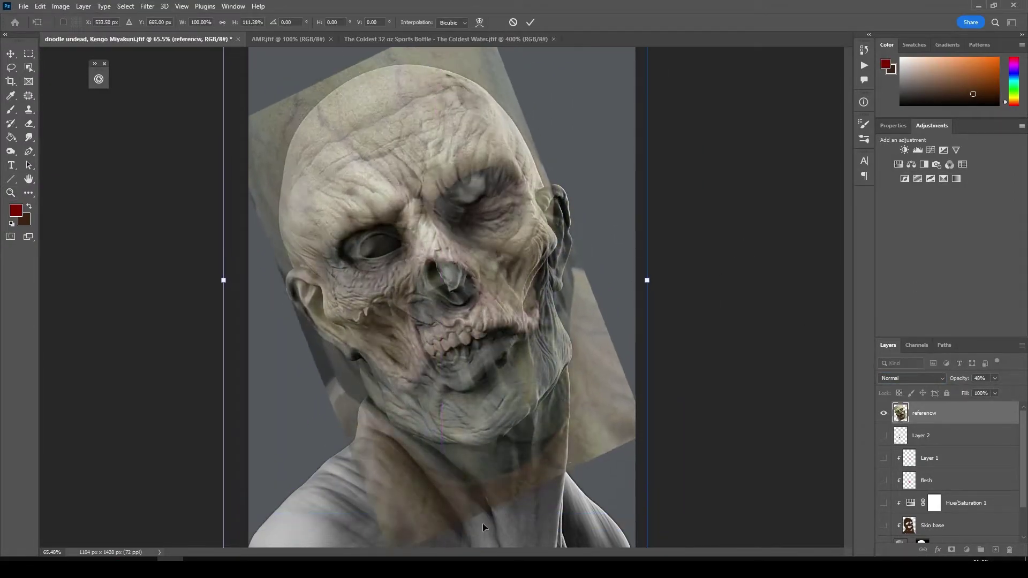
{"action": "key", "text": "Return"}
Reorder the reference layer in the stack, finally bringing it to the top.
{"action": "key", "text": "0"}
{"action": "key", "text": "ctrl+shift+bracketleft"}
{"action": "key", "text": "z"}
{"action": "key", "text": "ctrl+shift+bracketright"}
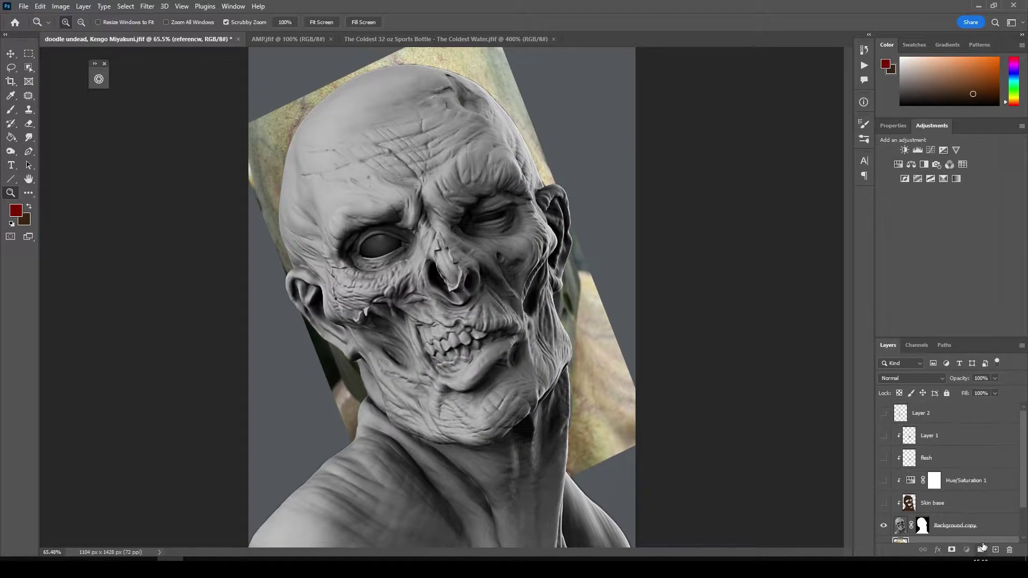
Mask the reference to a freehand skull selection and move it to the bottom of the stack.
{"action": "key", "text": "l"}
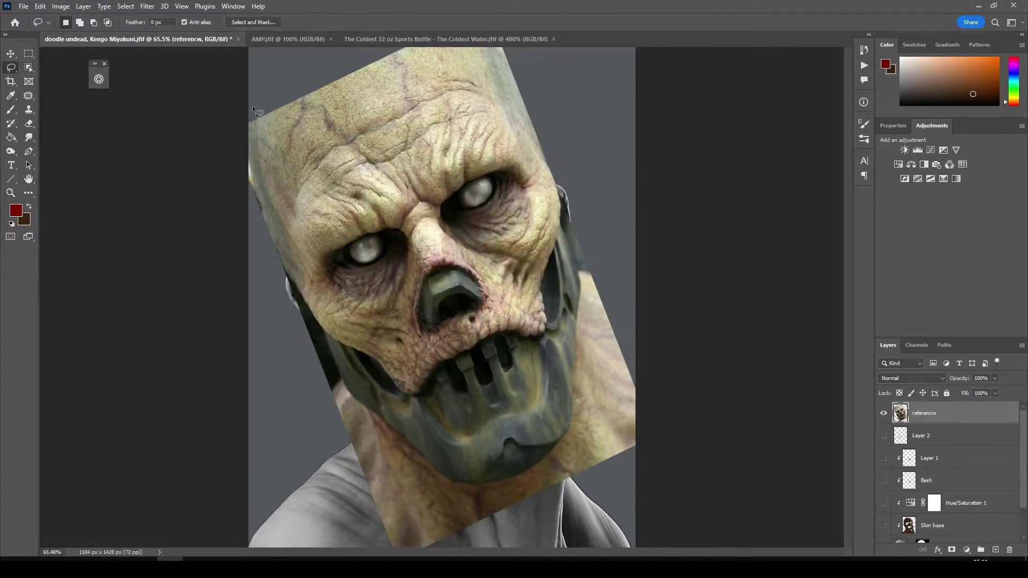
{"action": "left_click", "coordinate": [953, 550]}
{"action": "key", "text": "ctrl+shift+bracketleft"}
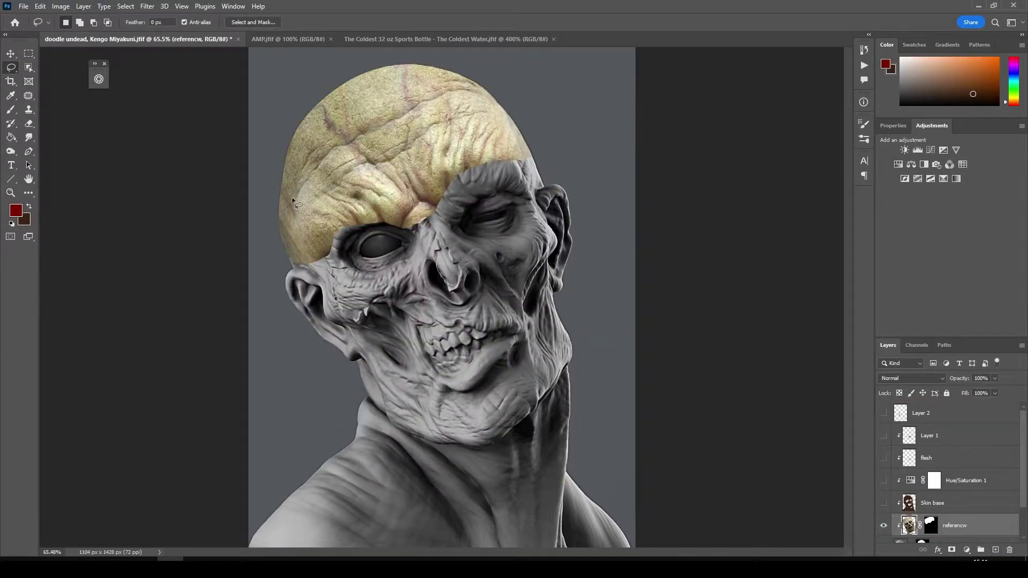
{"action": "left_click", "coordinate": [932, 525]}
{"action": "key", "text": "z"}
Blend the referencw scalp texture with Hard Light, then change it to Multiply.
{"action": "left_click", "coordinate": [910, 378]}
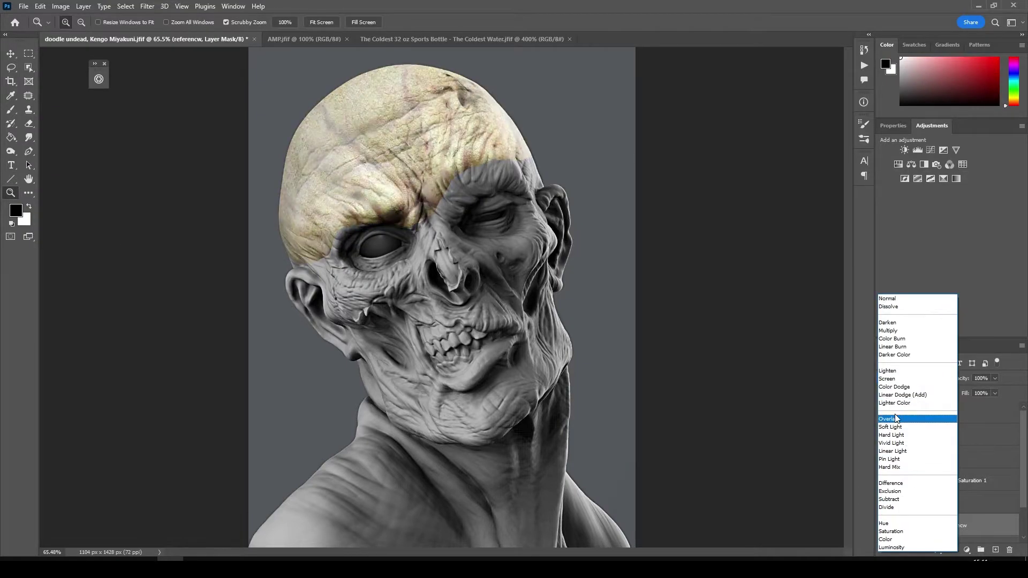
{"action": "left_click", "coordinate": [898, 435]}
{"action": "key", "text": "b"}
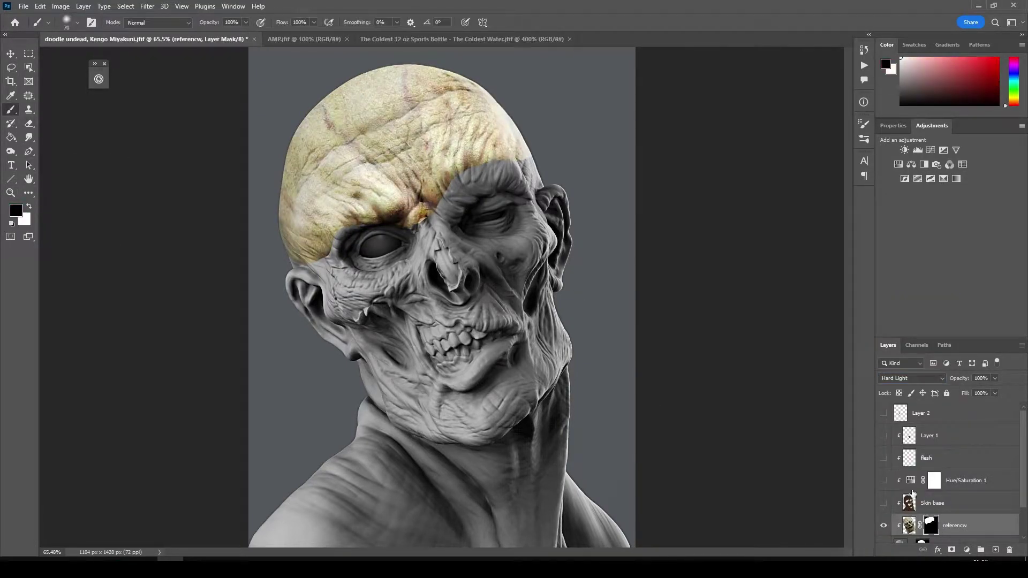
{"action": "double_click", "coordinate": [991, 525]}
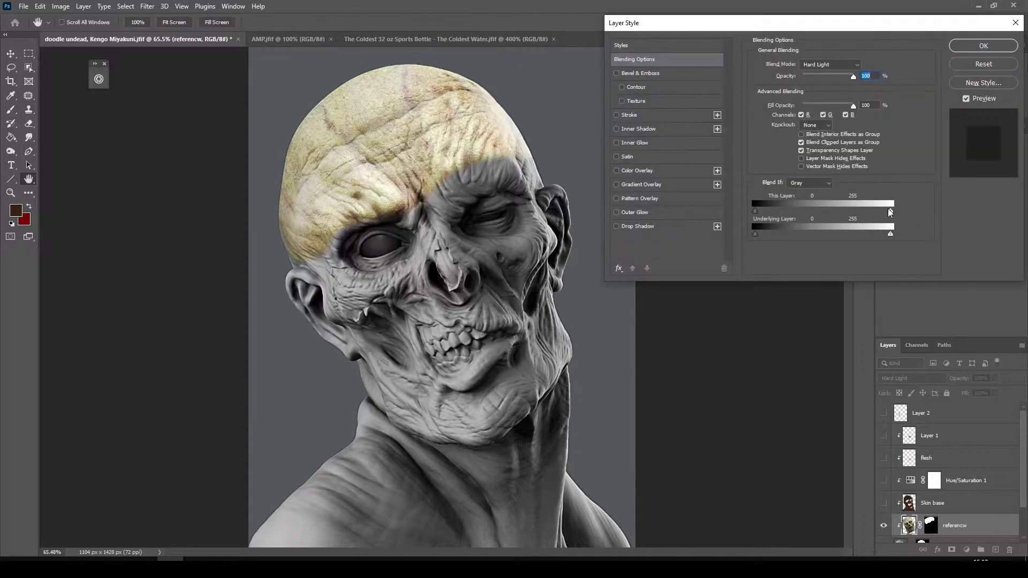
{"action": "key", "text": "Return"}
{"action": "left_click", "coordinate": [910, 378]}
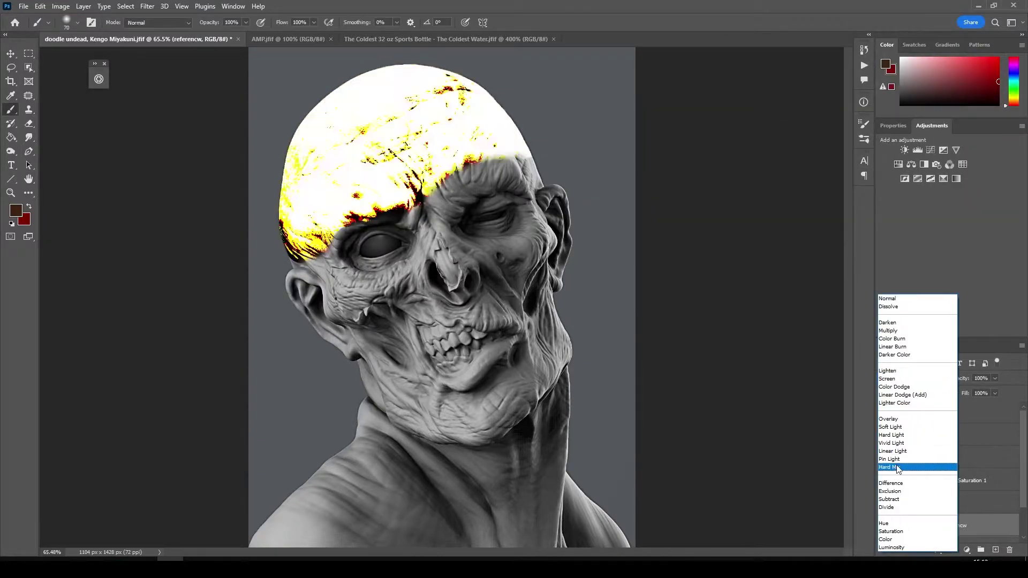
{"action": "left_click", "coordinate": [910, 333]}
Select Layer 2 and switch to the AMP.jfif zombie face image.
{"action": "left_click", "coordinate": [943, 413]}
{"action": "left_click", "coordinate": [284, 39]}
{"action": "left_click", "coordinate": [9, 69]}
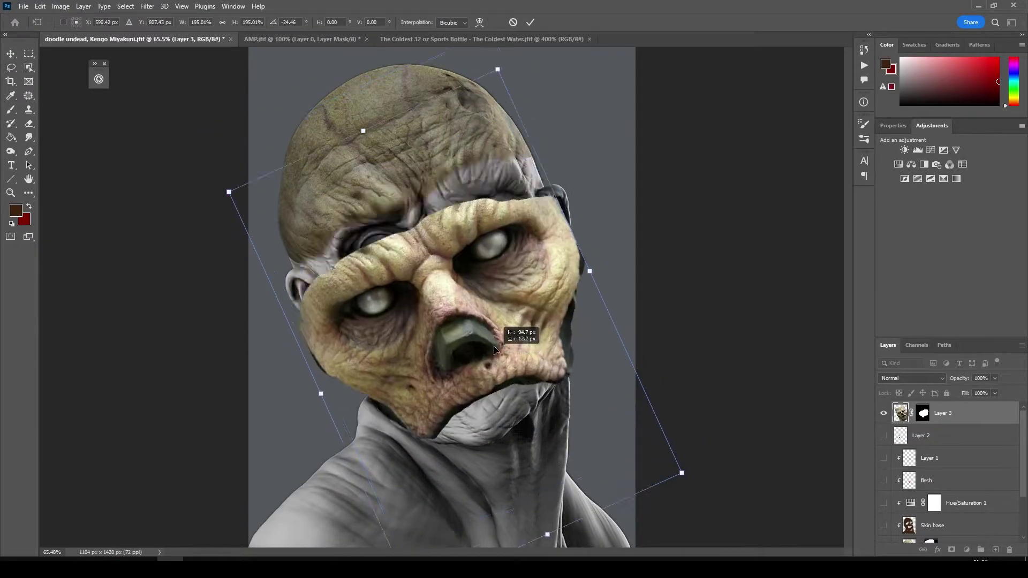
Place the pasted face texture over the zombie head and set Layer 3 to Overlay.
{"action": "left_click_drag", "start_coordinate": [505, 283], "coordinate": [494, 260]}
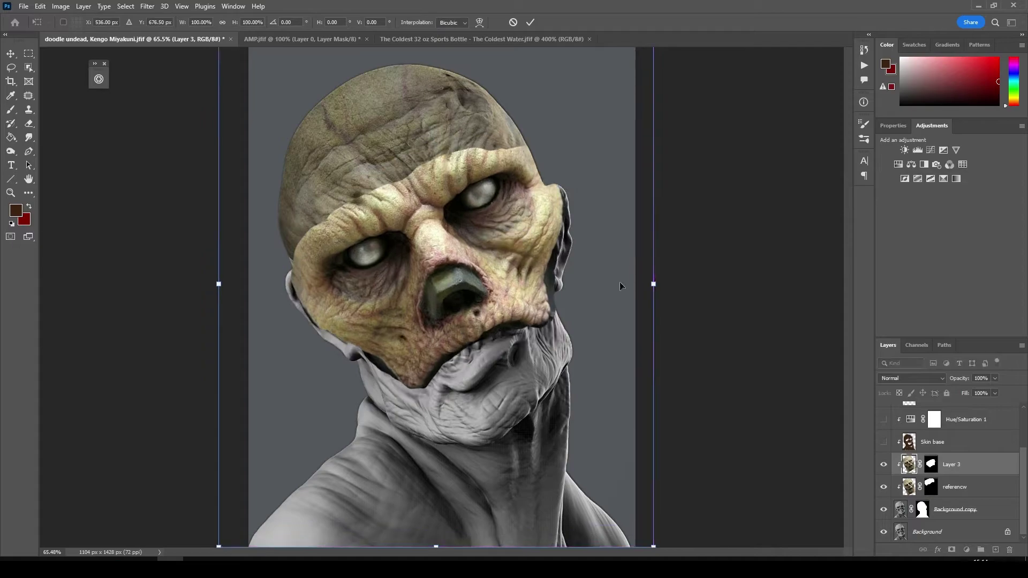
{"action": "key", "text": "Return"}
{"action": "key", "text": "b"}
{"action": "left_click", "coordinate": [913, 378]}
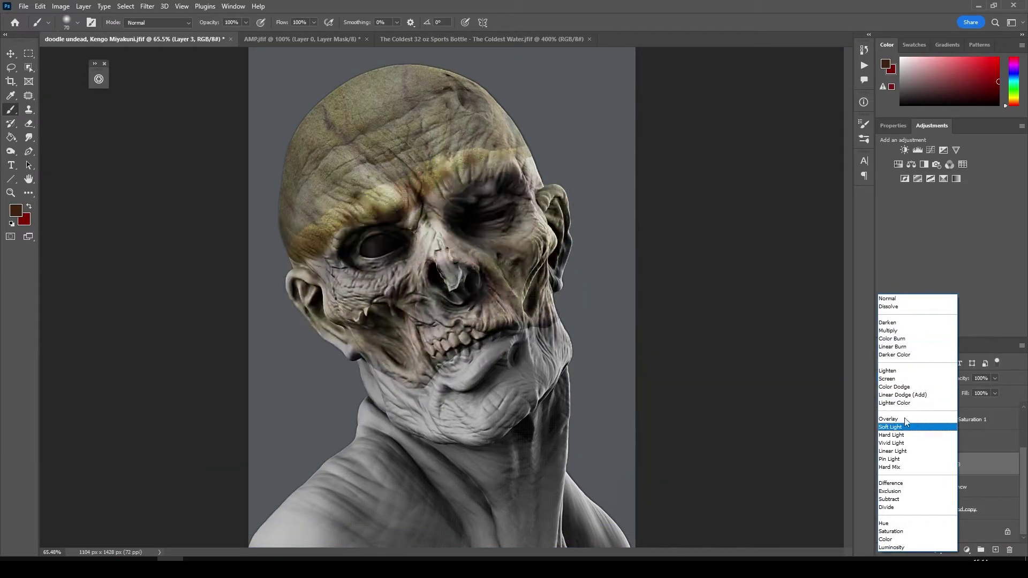
{"action": "left_click", "coordinate": [889, 419]}
Paint Layer 3's mask to hide the texture at the nose and eye sockets, keeping brow and jaw.
{"action": "key", "text": "ctrl+backslash"}
{"action": "key", "text": "d"}
{"action": "mouse_move", "coordinate": [535, 160]}
{"action": "left_mouse_down"}
{"action": "mouse_move", "coordinate": [397, 188]}
{"action": "mouse_move", "coordinate": [299, 279]}
{"action": "left_mouse_up"}
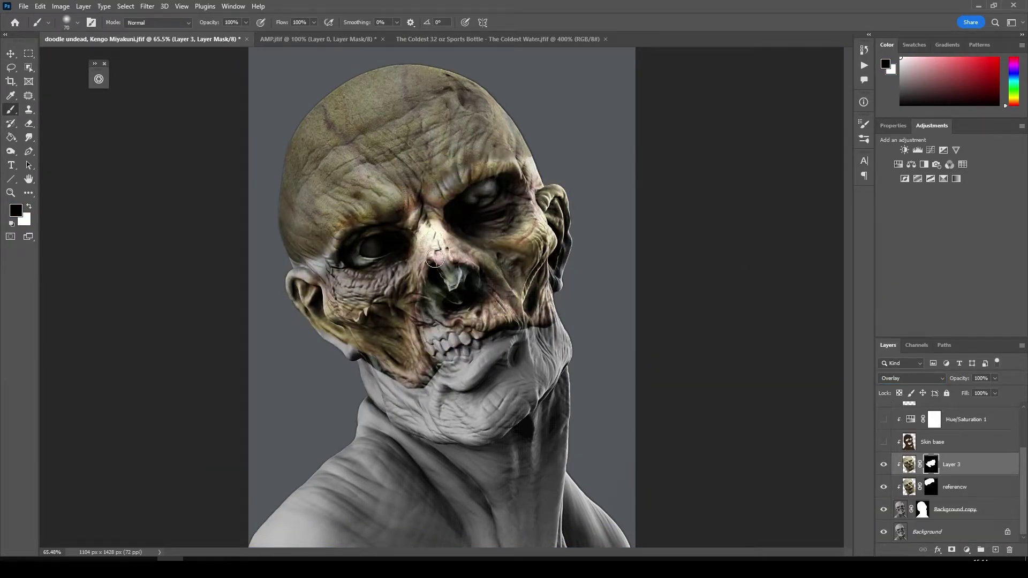
{"action": "left_click_drag", "start_coordinate": [435, 259], "coordinate": [375, 249]}
{"action": "left_click_drag", "start_coordinate": [460, 198], "coordinate": [493, 219]}
{"action": "left_click_drag", "start_coordinate": [390, 211], "coordinate": [305, 225]}
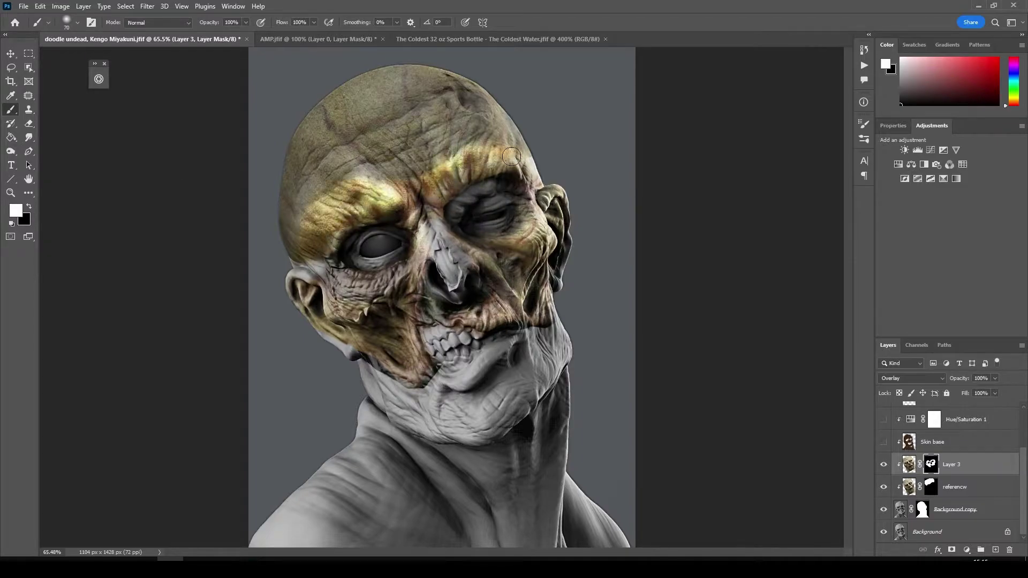
{"action": "left_click_drag", "start_coordinate": [435, 249], "coordinate": [422, 370]}
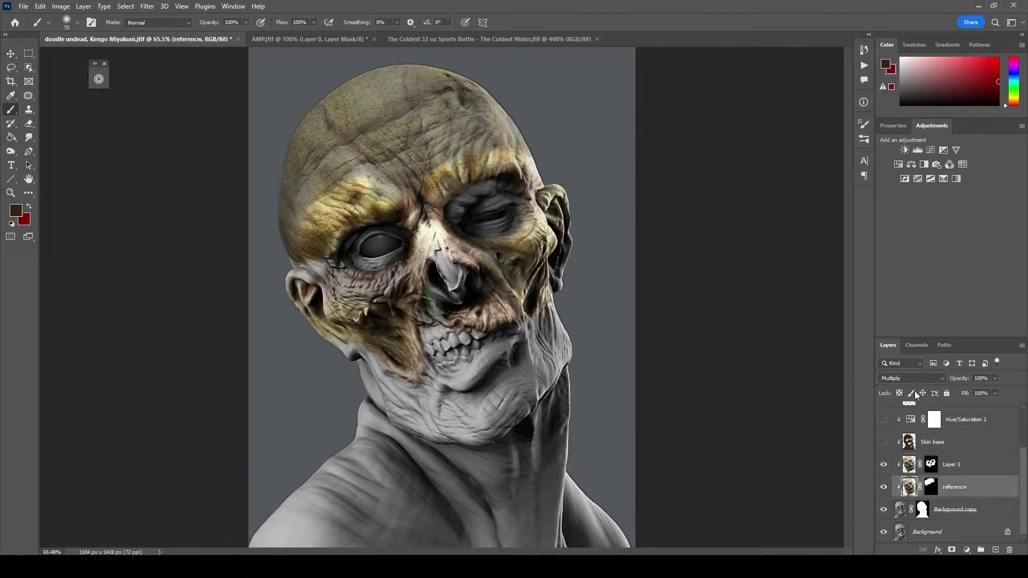
{"action": "left_click", "coordinate": [910, 378]}
Set referencw to Multiply and rotate and enlarge the new face texture over the jaw.
{"action": "left_click", "coordinate": [891, 328]}
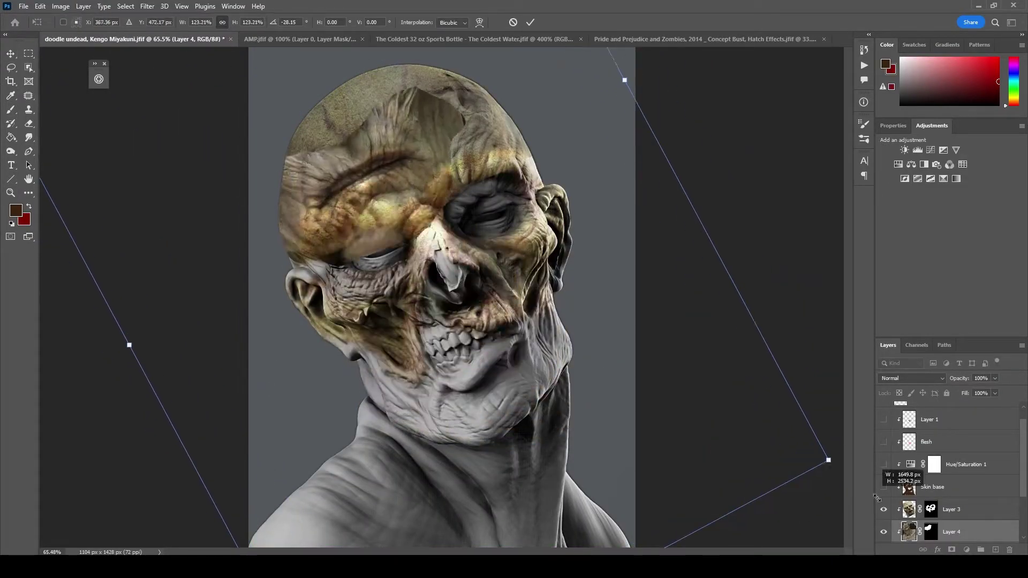
{"action": "left_click_drag", "start_coordinate": [877, 498], "coordinate": [546, 346]}
{"action": "right_click", "coordinate": [420, 119]}
{"action": "left_click", "coordinate": [459, 190]}
{"action": "key", "text": "Return"}
Set Layer 4 to Hard Light, then paint olive around the right eye on an Overlay Layer 5.
{"action": "left_click", "coordinate": [912, 378]}
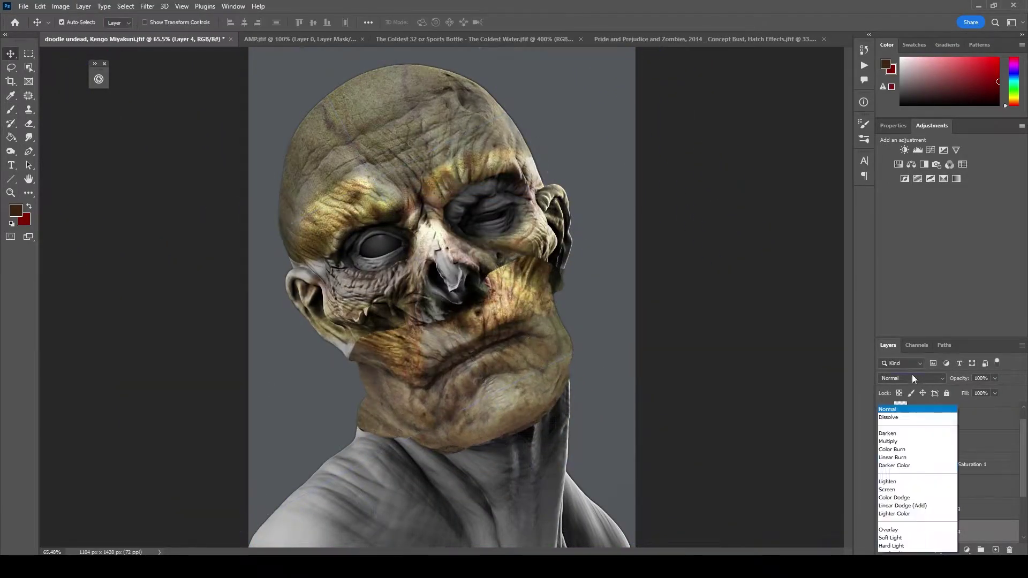
{"action": "left_click", "coordinate": [891, 444]}
{"action": "left_click", "coordinate": [931, 532]}
{"action": "key", "text": "b"}
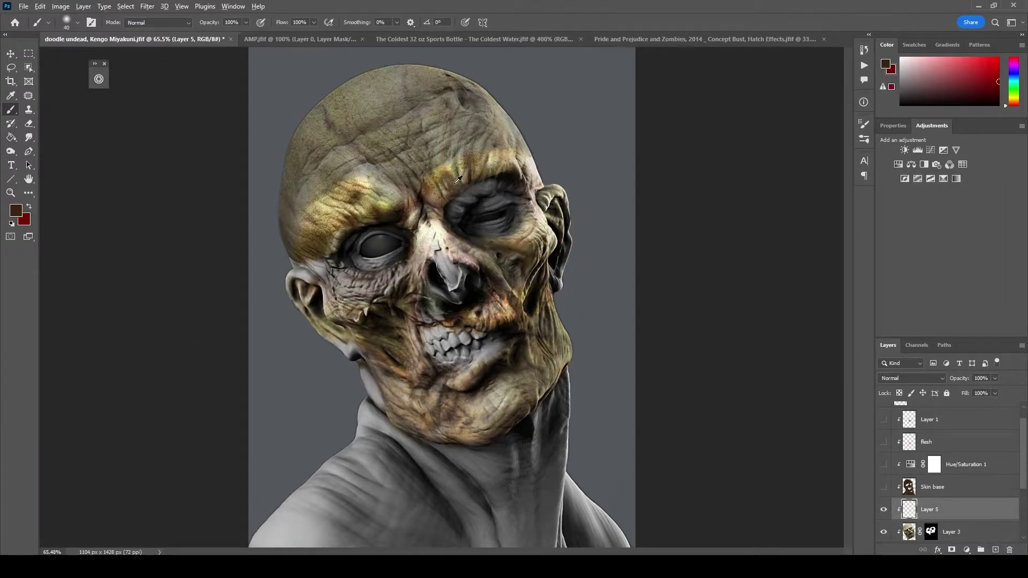
{"action": "left_click_drag", "start_coordinate": [458, 216], "coordinate": [490, 199]}
{"action": "left_click", "coordinate": [910, 378]}
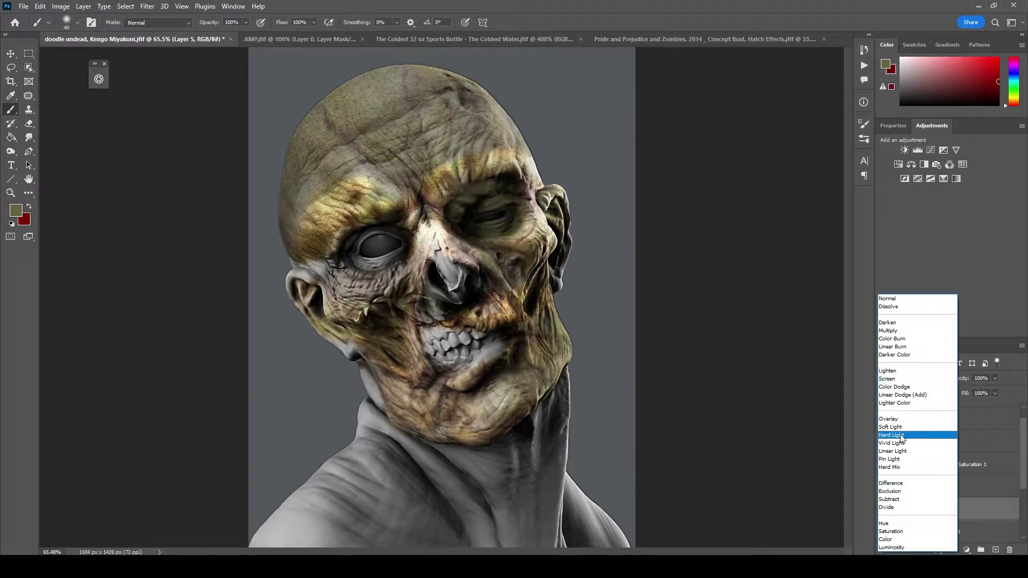
{"action": "left_click", "coordinate": [900, 429]}
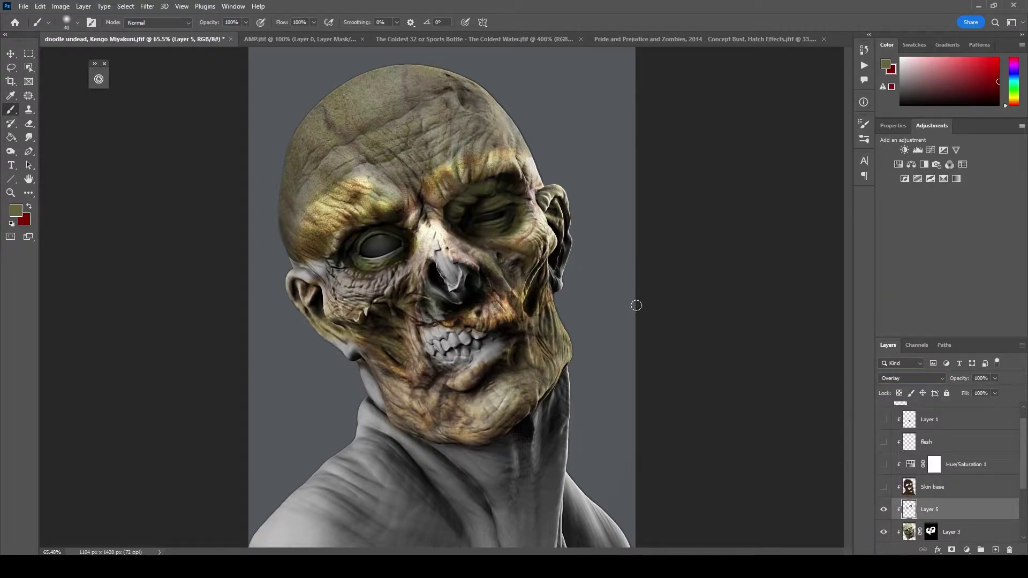
On a new Soft Light Layer 6, paint a dark shadow under the eye.
{"action": "left_click", "coordinate": [996, 551]}
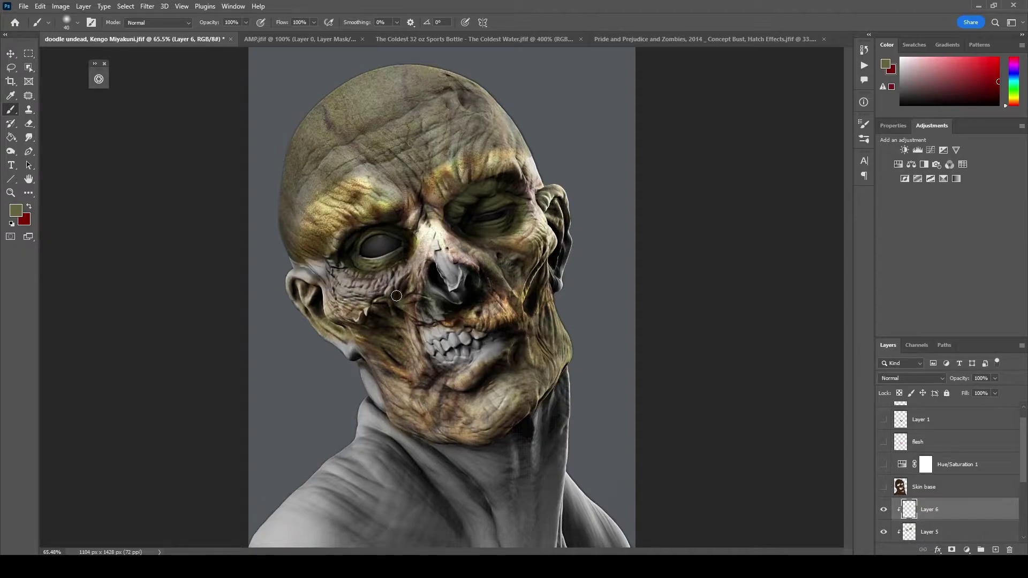
{"action": "left_click", "coordinate": [365, 330], "text": "alt"}
{"action": "left_click_drag", "start_coordinate": [396, 295], "coordinate": [300, 268]}
{"action": "left_click", "coordinate": [910, 378]}
{"action": "left_click", "coordinate": [900, 438]}
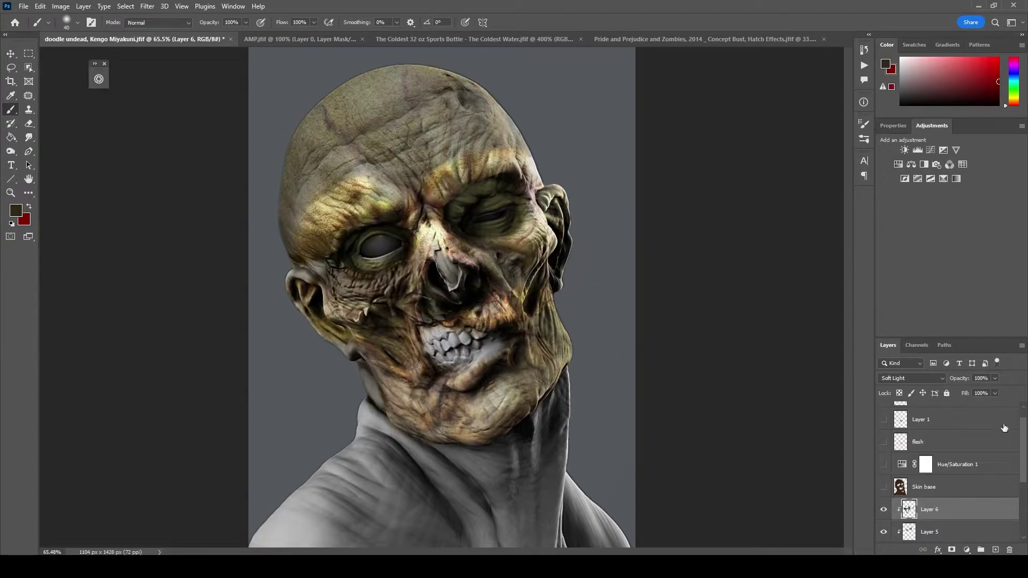
On clipped Overlay Layer 7, paint dark shading over the neck and jaw with a 60 brush.
{"action": "left_click", "coordinate": [912, 520], "text": "alt"}
{"action": "left_click_drag", "start_coordinate": [312, 501], "coordinate": [413, 498]}
{"action": "left_click", "coordinate": [910, 378]}
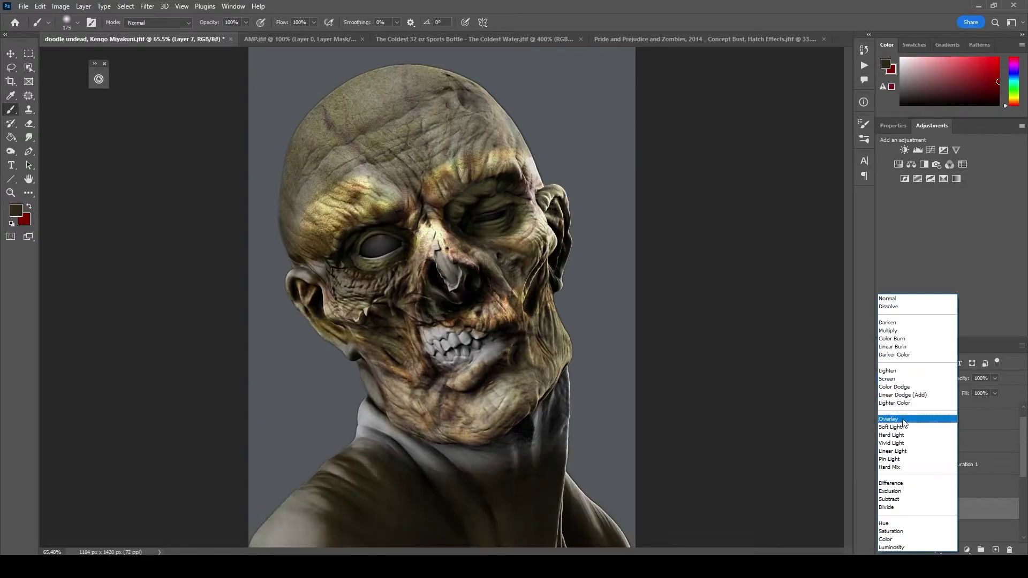
{"action": "left_click", "coordinate": [900, 420]}
{"action": "key", "text": "bracketleft"}
{"action": "key", "text": "bracketleft"}
{"action": "key", "text": "bracketleft"}
{"action": "mouse_move", "coordinate": [562, 385]}
{"action": "left_mouse_down"}
{"action": "mouse_move", "coordinate": [530, 429]}
{"action": "mouse_move", "coordinate": [365, 432]}
{"action": "left_mouse_up"}
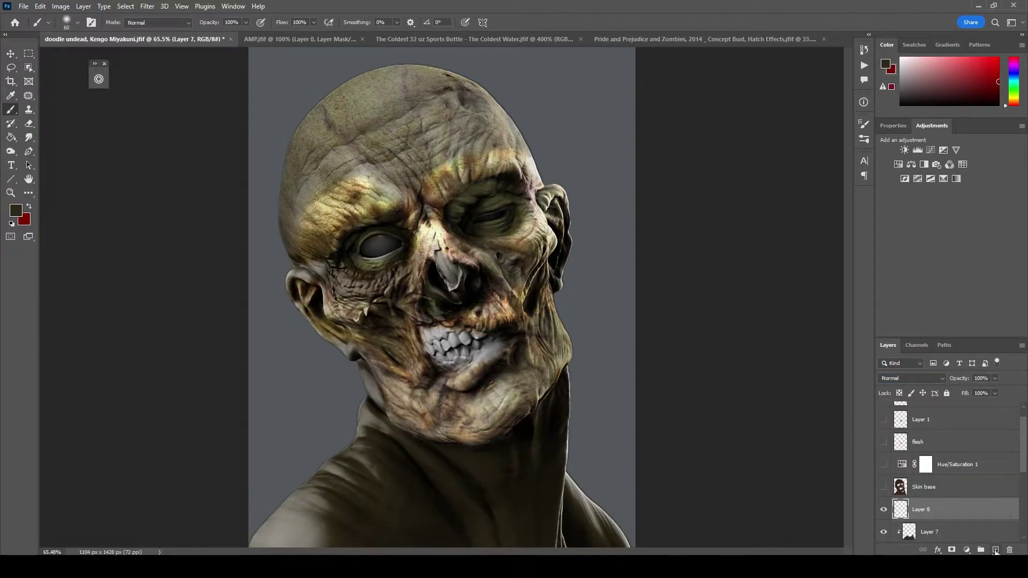
Paint sampled tan across the neck on Layer 8, set to Soft Light and clipped.
{"action": "left_click", "coordinate": [342, 209], "text": "alt"}
{"action": "mouse_move", "coordinate": [439, 412]}
{"action": "left_mouse_down"}
{"action": "mouse_move", "coordinate": [369, 530]}
{"action": "mouse_move", "coordinate": [546, 484]}
{"action": "mouse_move", "coordinate": [587, 501]}
{"action": "left_mouse_up"}
{"action": "left_click", "coordinate": [910, 378]}
{"action": "left_click", "coordinate": [905, 423]}
{"action": "key", "text": "ctrl+alt+g"}
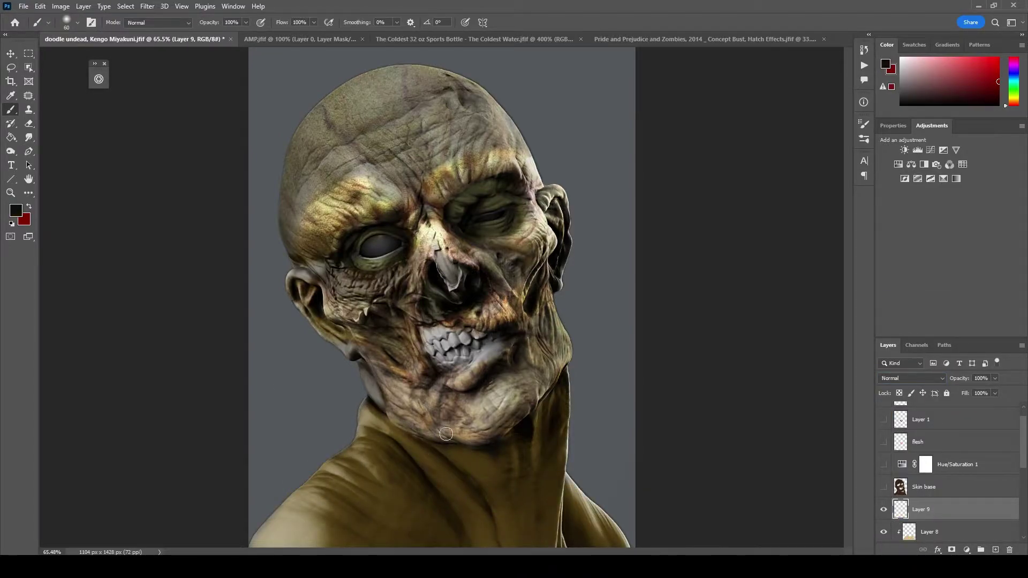
Try Layer 9 in Screen mode, then settle on Lighten.
{"action": "left_click", "coordinate": [910, 378]}
{"action": "left_click", "coordinate": [904, 422]}
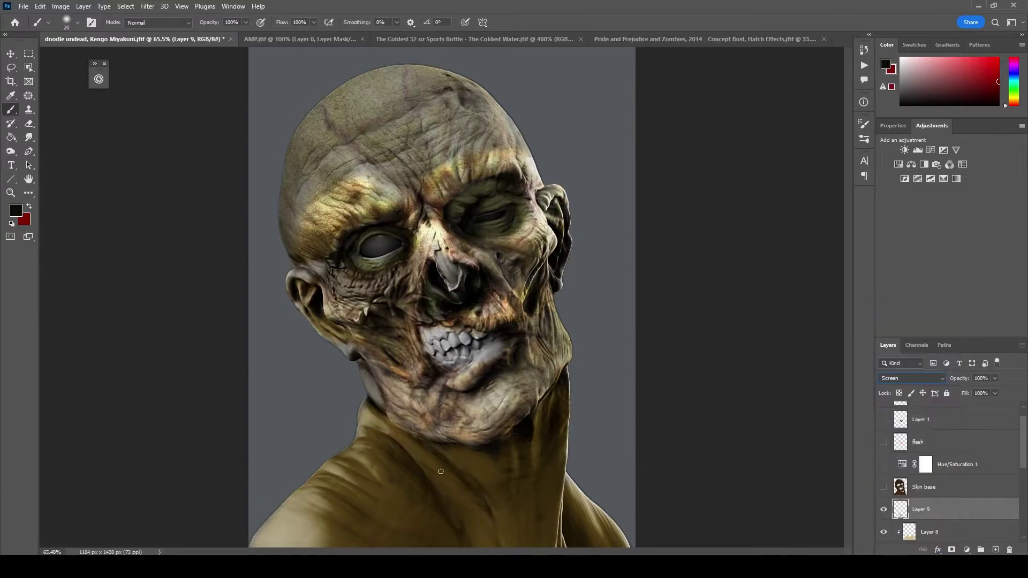
{"action": "left_click", "coordinate": [910, 378]}
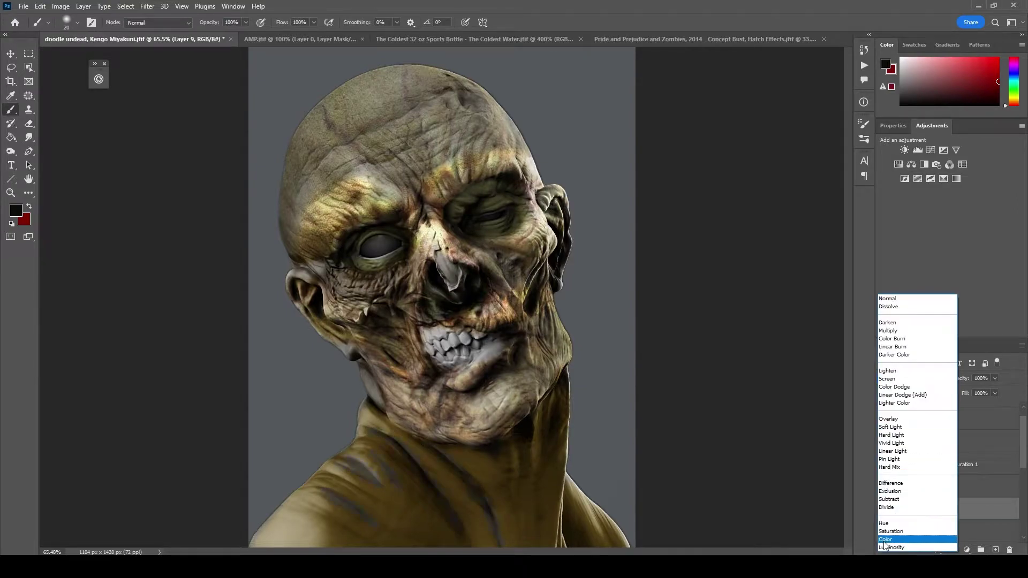
{"action": "left_click", "coordinate": [904, 368]}
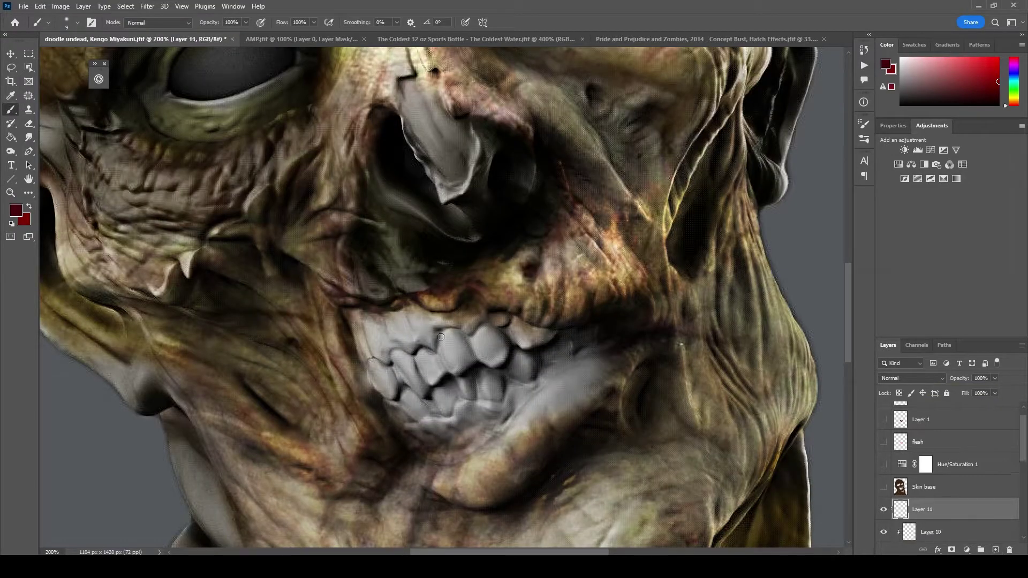
Blend the red teeth paint as Soft Light and dab a small red wound on the cheek.
{"action": "key", "text": "shift+alt+f"}
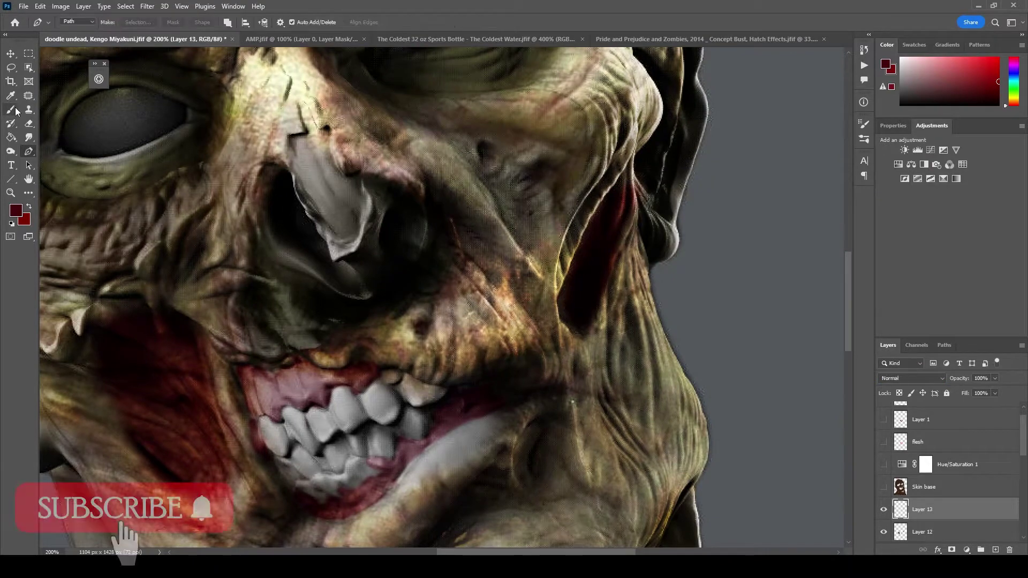
{"action": "left_click", "coordinate": [16, 111]}
{"action": "left_click_drag", "start_coordinate": [485, 147], "coordinate": [488, 163]}
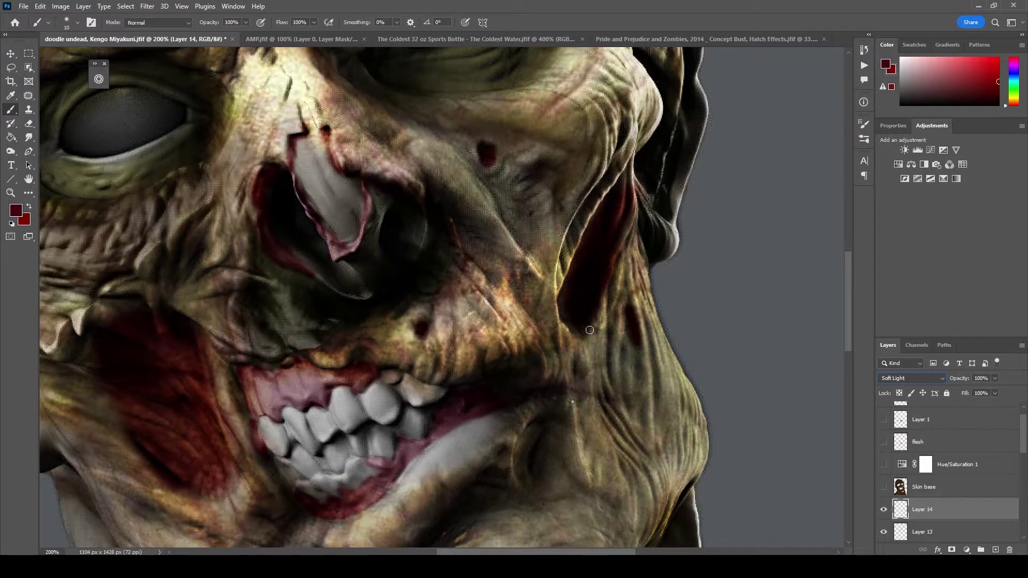
Frame the left eye and ear, and add a new Overlay layer above Layer 14.
{"action": "left_click_drag", "start_coordinate": [527, 183], "coordinate": [776, 76]}
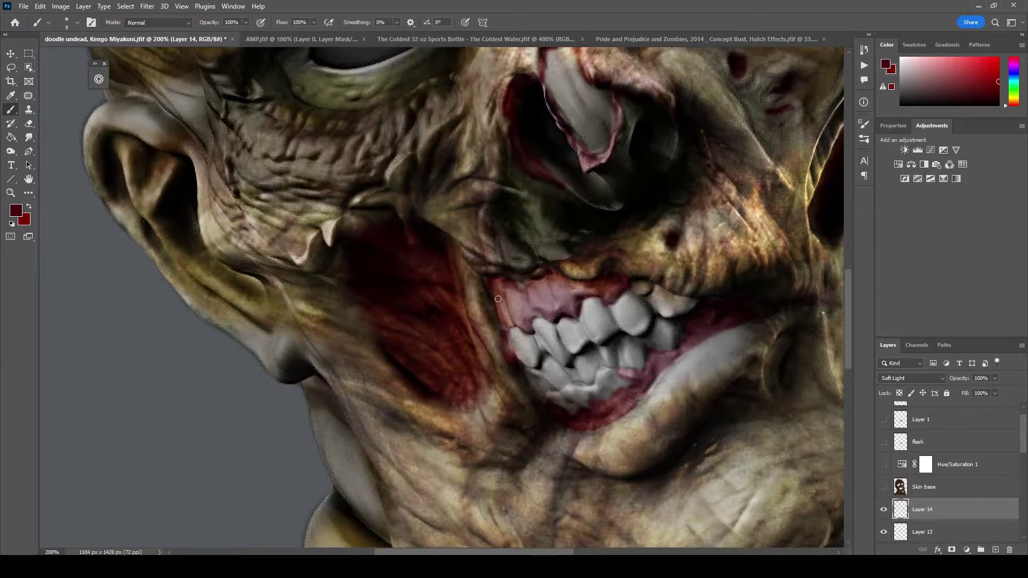
{"action": "scroll", "coordinate": [364, 285], "scroll_direction": "up", "scroll_amount": 3}
{"action": "scroll", "coordinate": [551, 161], "scroll_direction": "up", "scroll_amount": 1}
{"action": "scroll", "coordinate": [464, 164], "scroll_direction": "up", "scroll_amount": 3}
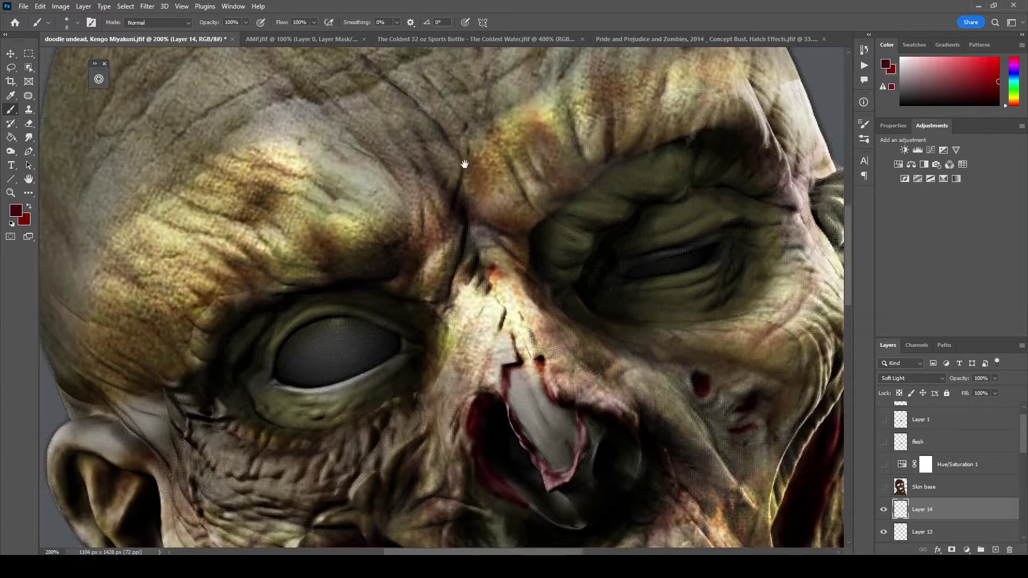
{"action": "scroll", "coordinate": [153, 256], "scroll_direction": "up", "scroll_amount": 3}
{"action": "key", "text": "ctrl+shift+alt+n"}
{"action": "key", "text": "shift+alt+o"}
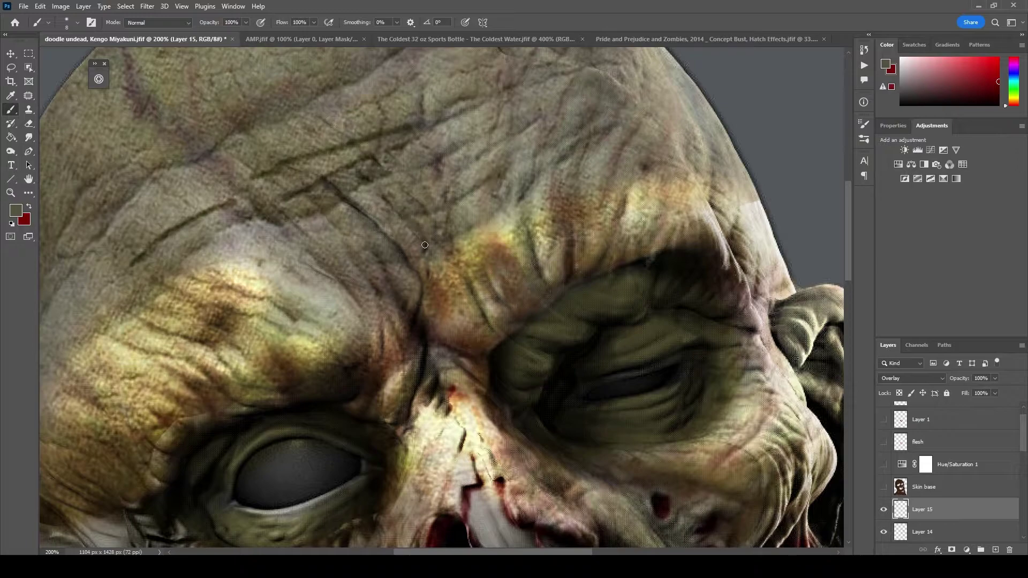
Paint a red patch under one eye on new Layer 15 and set it to Soft Light.
{"action": "key", "text": "ctrl+0"}
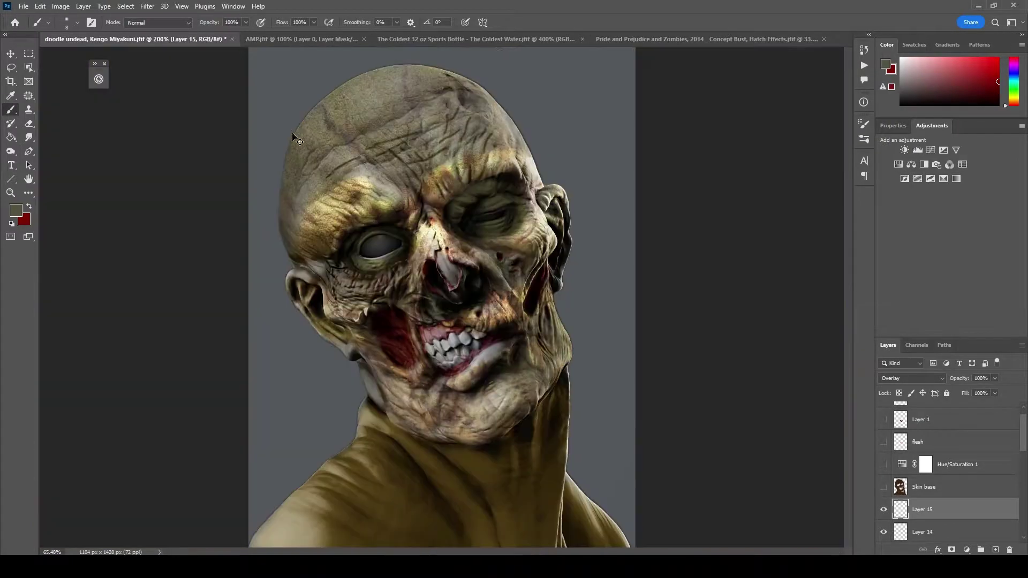
{"action": "left_click", "coordinate": [910, 378]}
{"action": "left_click", "coordinate": [982, 509]}
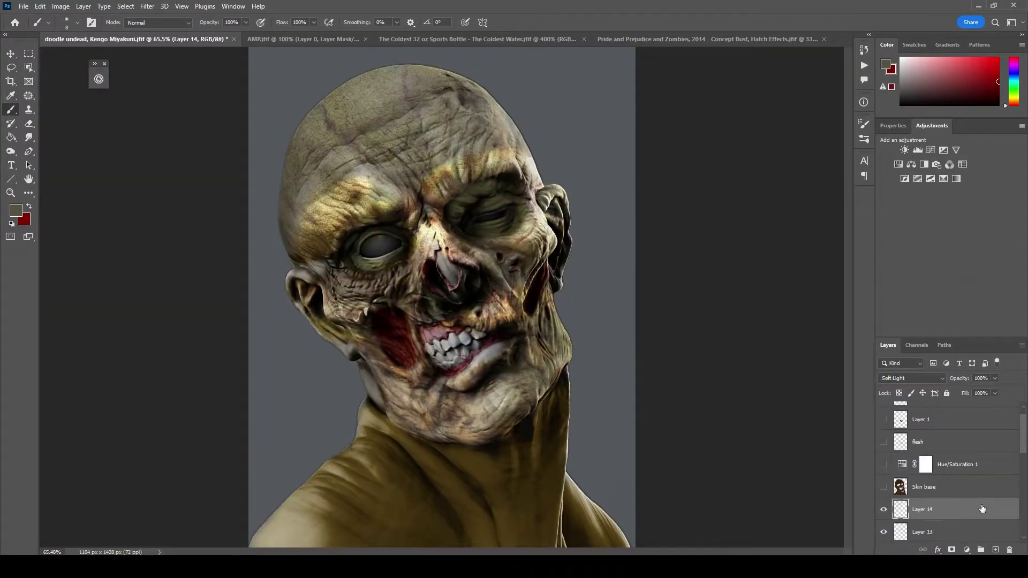
{"action": "scroll", "coordinate": [372, 302], "scroll_direction": "up", "scroll_amount": 3}
{"action": "key", "text": "ctrl+shift+alt+n"}
{"action": "key", "text": "x"}
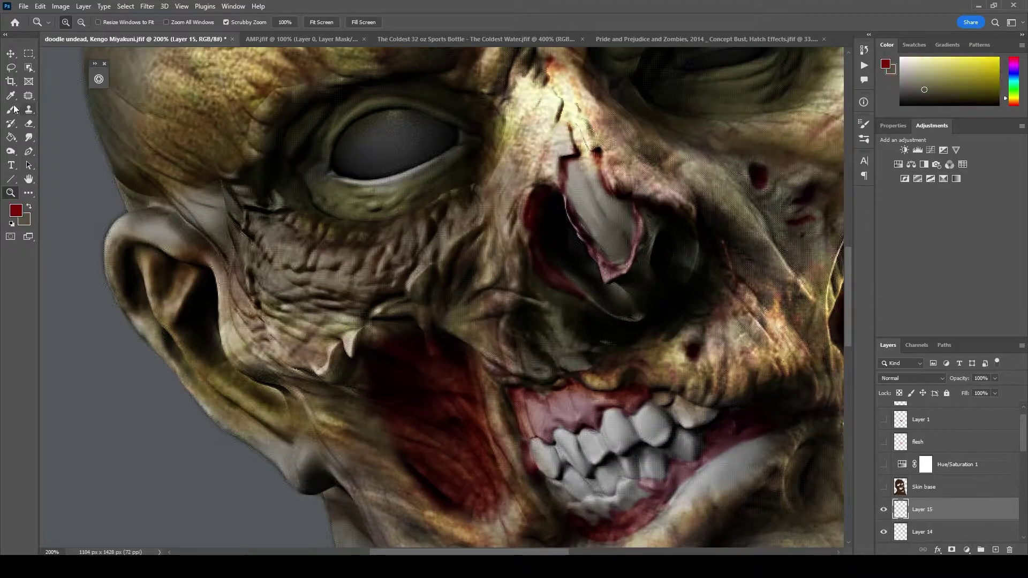
{"action": "key", "text": "bracketright"}
{"action": "key", "text": "bracketright"}
{"action": "key", "text": "bracketright"}
{"action": "mouse_move", "coordinate": [252, 209]}
{"action": "left_mouse_down"}
{"action": "mouse_move", "coordinate": [270, 252]}
{"action": "mouse_move", "coordinate": [348, 345]}
{"action": "left_mouse_up"}
{"action": "key", "text": "bracketleft"}
{"action": "key", "text": "bracketleft"}
{"action": "key", "text": "bracketleft"}
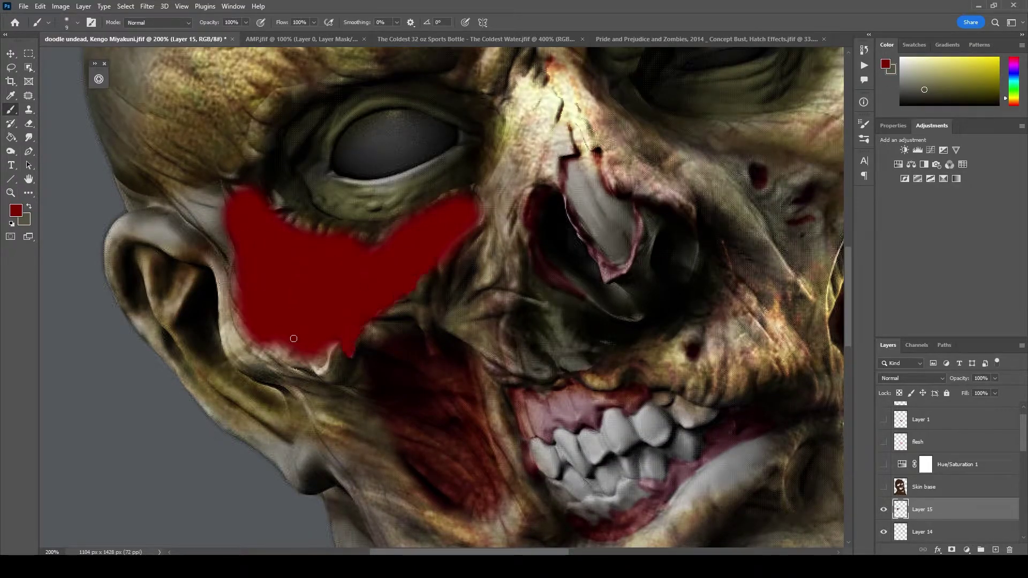
{"action": "left_click", "coordinate": [910, 378]}
{"action": "left_click", "coordinate": [899, 420]}
Paint a second red patch under the other eye on Layer 16, blended as Soft Light.
{"action": "scroll", "coordinate": [954, 482], "scroll_direction": "down", "scroll_amount": 1}
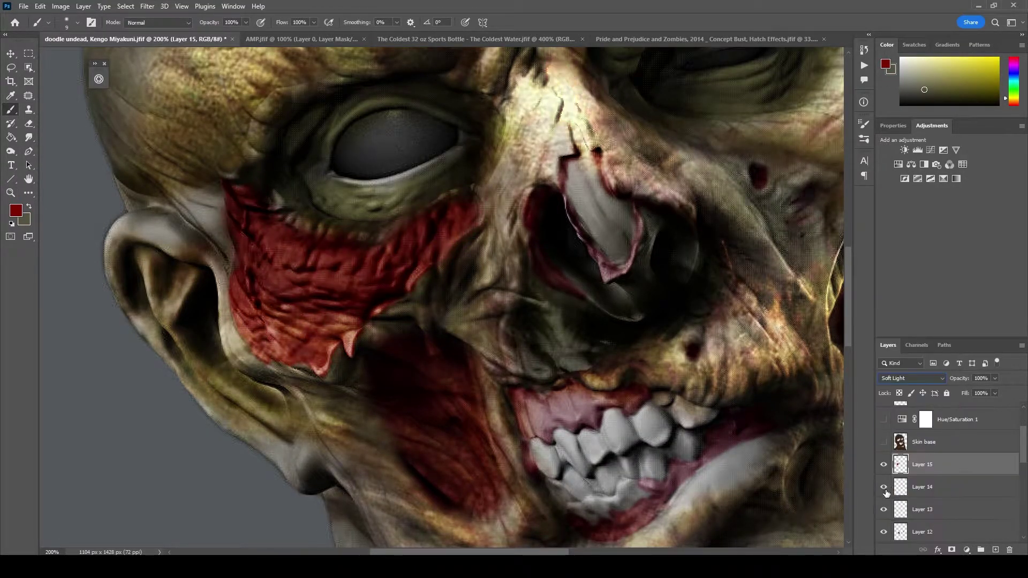
{"action": "left_click", "coordinate": [922, 532]}
{"action": "key", "text": "d"}
{"action": "key", "text": "ctrl+0"}
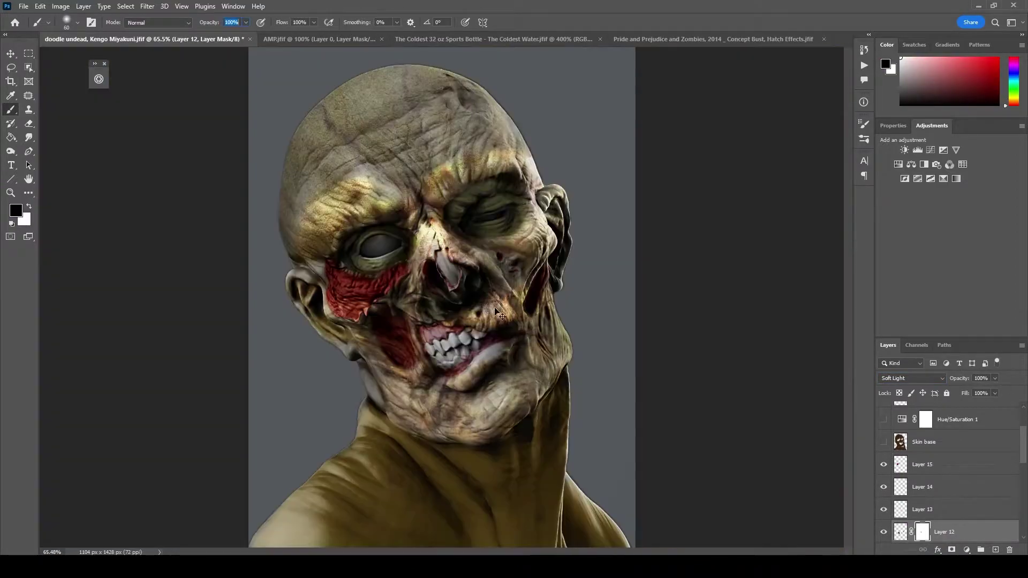
{"action": "scroll", "coordinate": [555, 283], "scroll_direction": "up", "scroll_amount": 5}
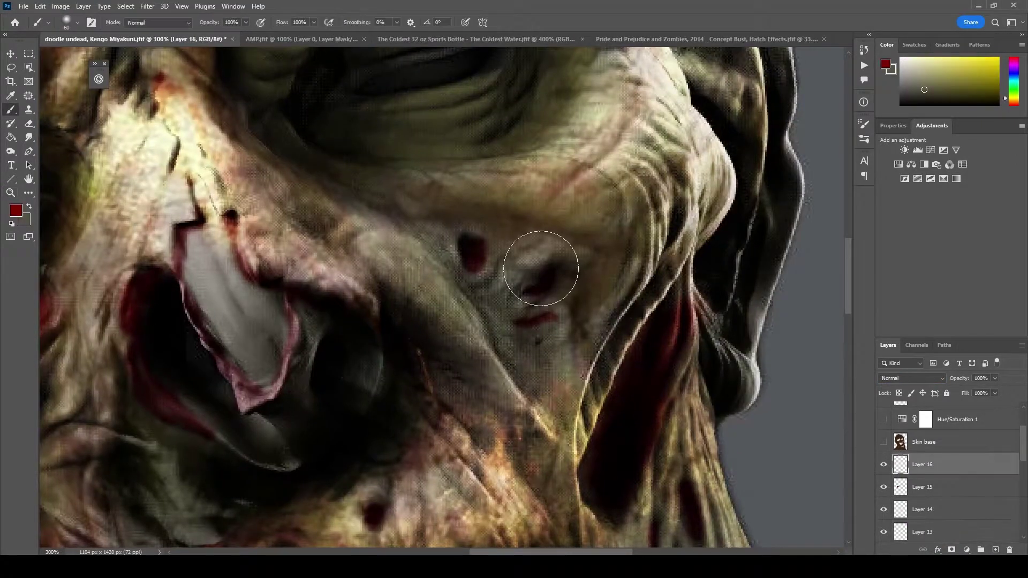
{"action": "left_click_drag", "start_coordinate": [528, 264], "coordinate": [465, 236]}
{"action": "left_click", "coordinate": [910, 378]}
{"action": "left_click", "coordinate": [891, 427]}
Add a Levels adjustment clipped to the red layer with midtones at 0.63.
{"action": "key", "text": "ctrl+0"}
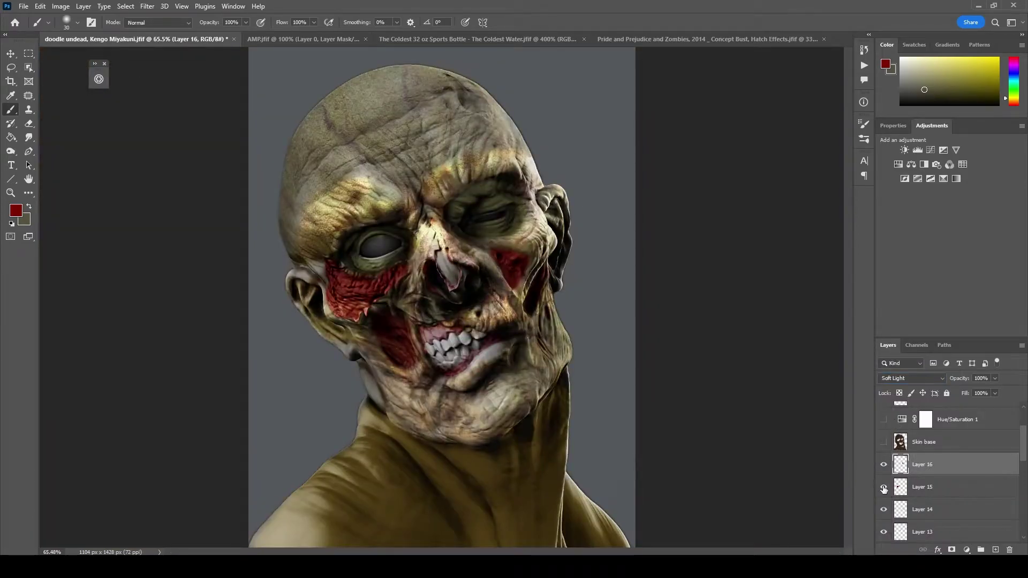
{"action": "left_click", "coordinate": [910, 487]}
{"action": "left_click_drag", "start_coordinate": [955, 239], "coordinate": [971, 240]}
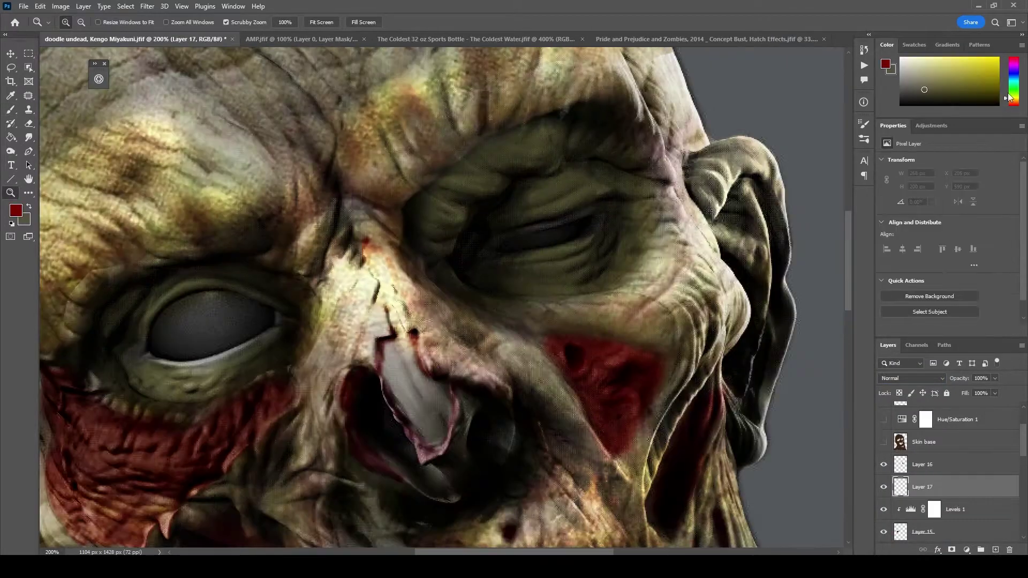
Shade both eye sockets dark olive and blend the shading as Soft Light.
{"action": "mouse_move", "coordinate": [530, 222]}
{"action": "left_mouse_down"}
{"action": "mouse_move", "coordinate": [454, 268]}
{"action": "mouse_move", "coordinate": [578, 145]}
{"action": "mouse_move", "coordinate": [651, 257]}
{"action": "left_mouse_up"}
{"action": "left_click_drag", "start_coordinate": [161, 300], "coordinate": [273, 301]}
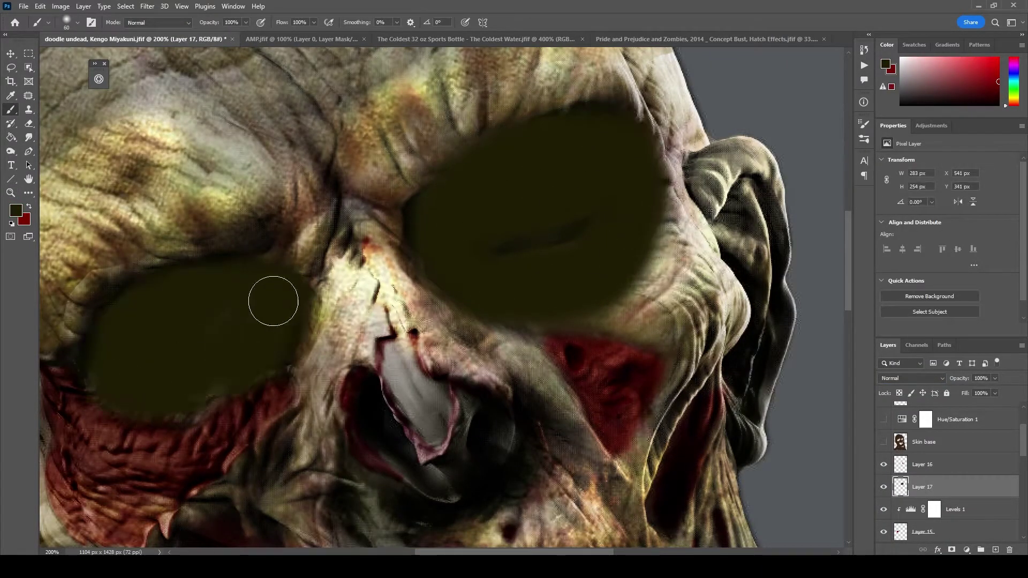
{"action": "left_click_drag", "start_coordinate": [80, 300], "coordinate": [149, 321]}
{"action": "key", "text": "shift+alt+f"}
Mask the eye shading layer and paint black to keep the left eyeball clear.
{"action": "left_click", "coordinate": [951, 550]}
{"action": "key", "text": "d"}
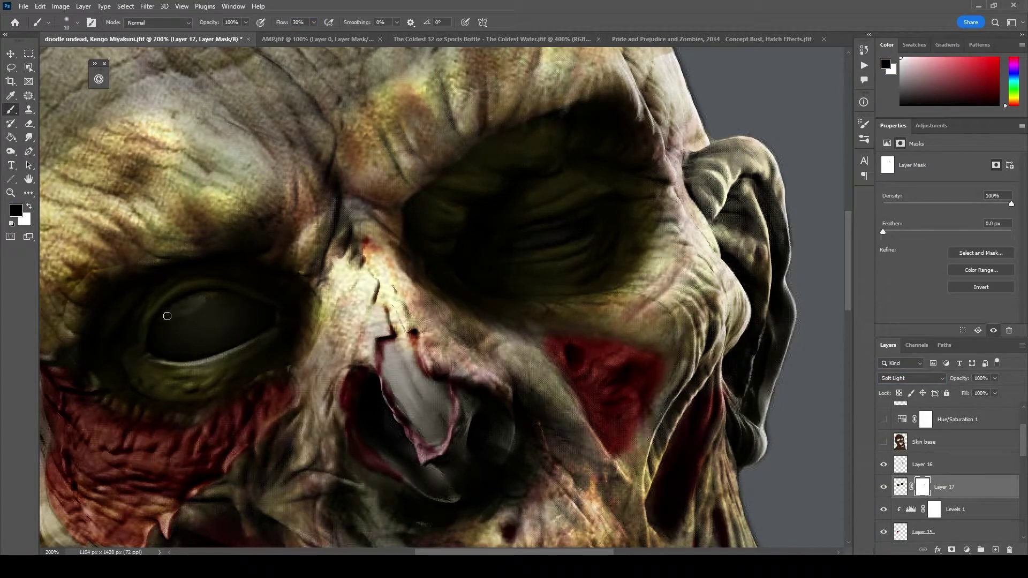
{"action": "mouse_move", "coordinate": [167, 316]}
{"action": "left_mouse_down"}
{"action": "mouse_move", "coordinate": [218, 337]}
{"action": "mouse_move", "coordinate": [229, 321]}
{"action": "mouse_move", "coordinate": [269, 314]}
{"action": "left_mouse_up"}
{"action": "key", "text": "ctrl+z"}
{"action": "key", "text": "bracketright"}
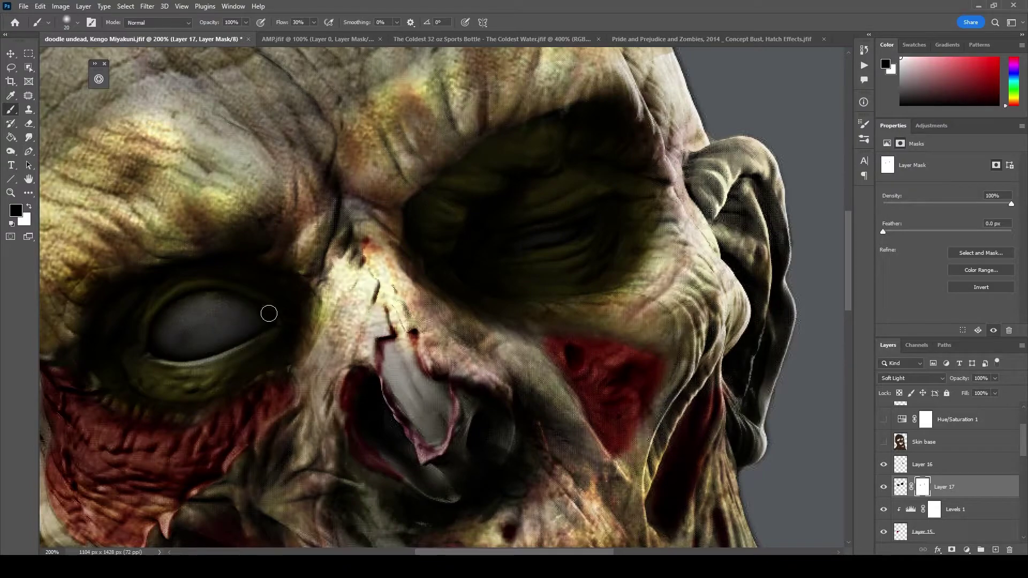
{"action": "key", "text": "ctrl+0"}
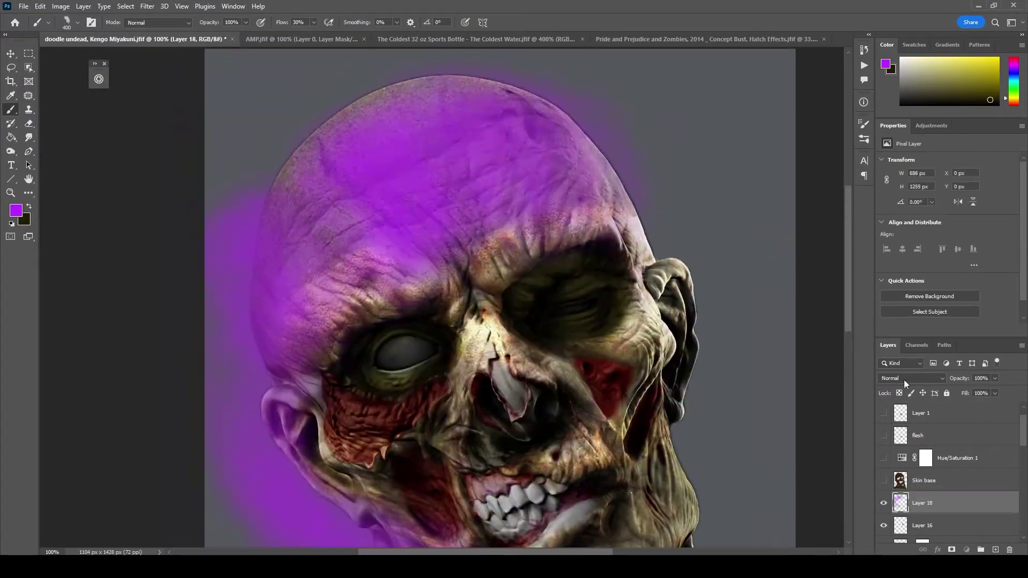
Fade the purple layer to 36% and shade the lips olive in Overlay mode.
{"action": "left_click_drag", "start_coordinate": [995, 378], "coordinate": [959, 388]}
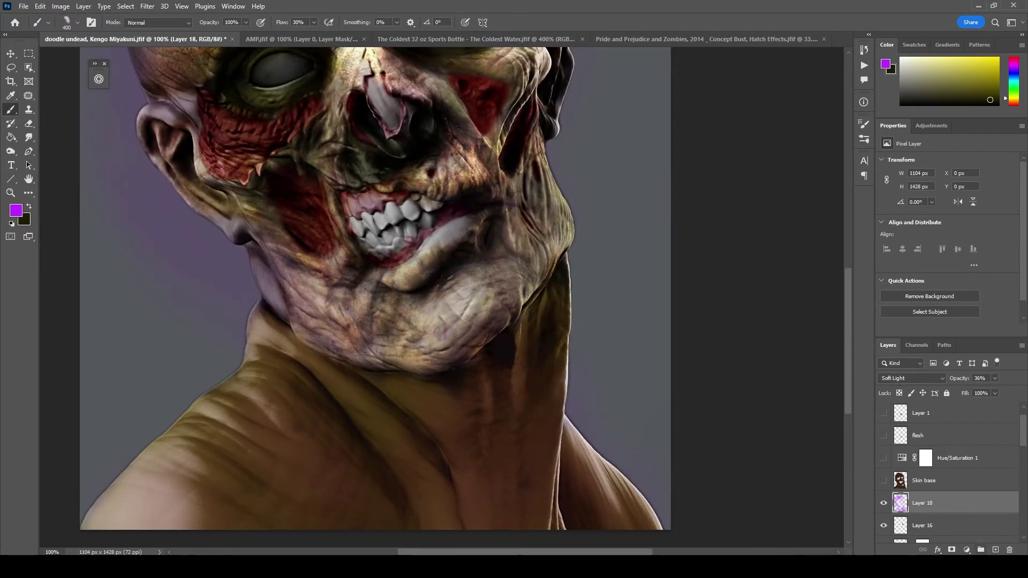
{"action": "left_click", "coordinate": [74, 23]}
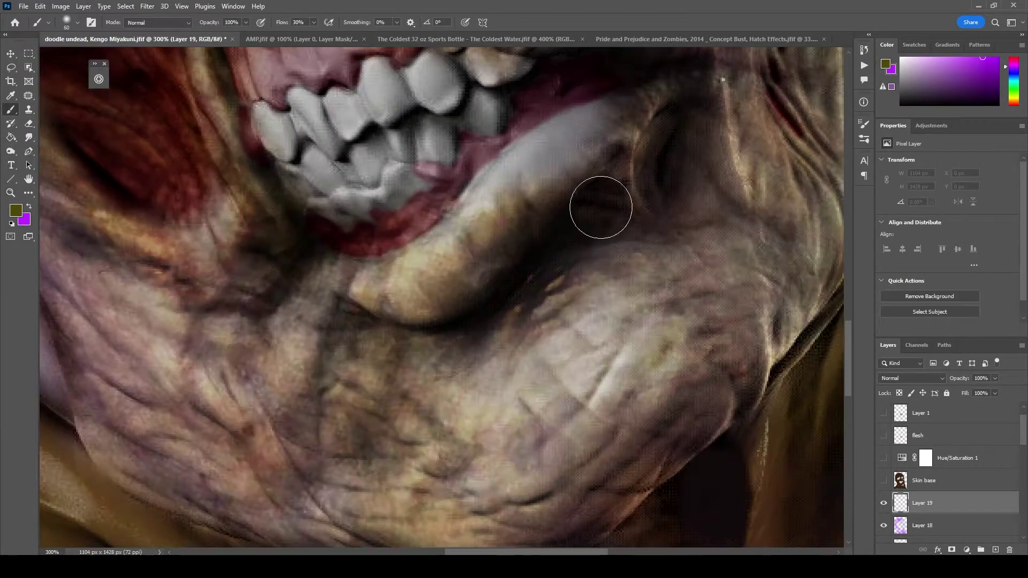
{"action": "mouse_move", "coordinate": [626, 112]}
{"action": "left_mouse_down"}
{"action": "mouse_move", "coordinate": [497, 193]}
{"action": "mouse_move", "coordinate": [402, 305]}
{"action": "mouse_move", "coordinate": [507, 167]}
{"action": "left_mouse_up"}
{"action": "key", "text": "alt+shift+o"}
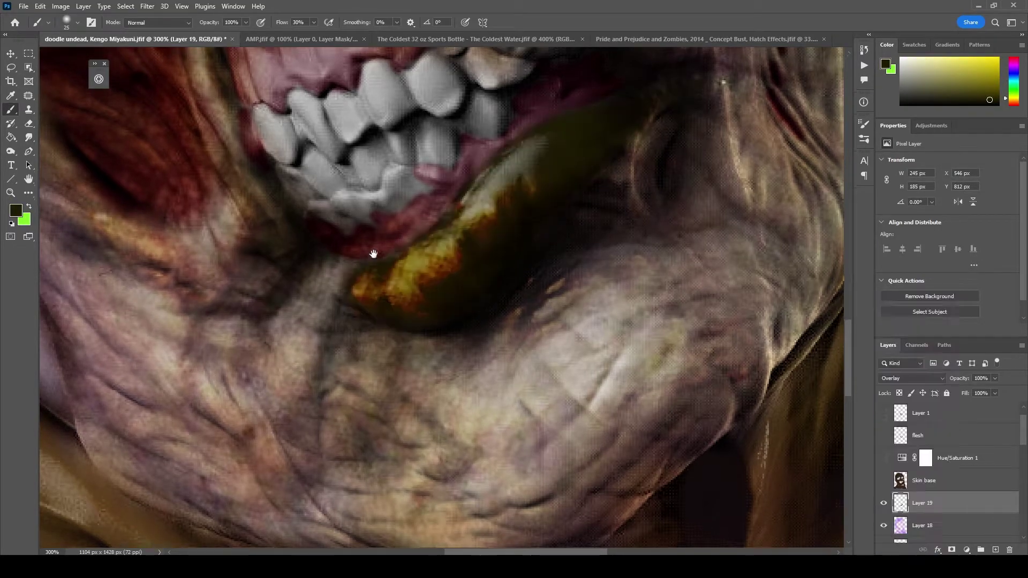
{"action": "mouse_move", "coordinate": [249, 210]}
{"action": "left_mouse_down"}
{"action": "mouse_move", "coordinate": [448, 206]}
{"action": "mouse_move", "coordinate": [513, 219]}
{"action": "left_mouse_up"}
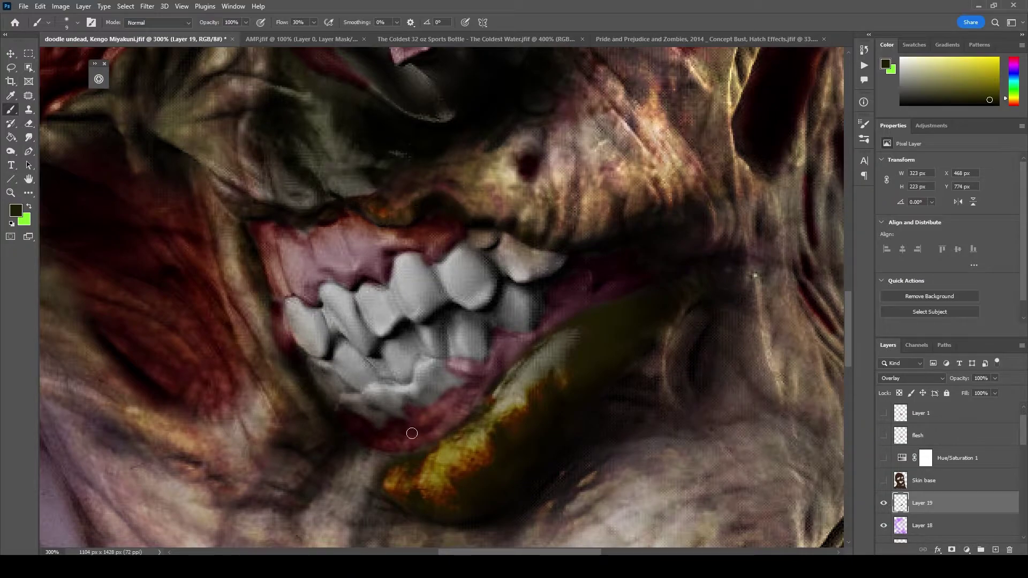
{"action": "key", "text": "ctrl+0"}
Adjust the purple layer's Blend If sliders so it disappears in the brighter areas.
{"action": "left_click", "coordinate": [950, 525]}
{"action": "double_click", "coordinate": [963, 525]}
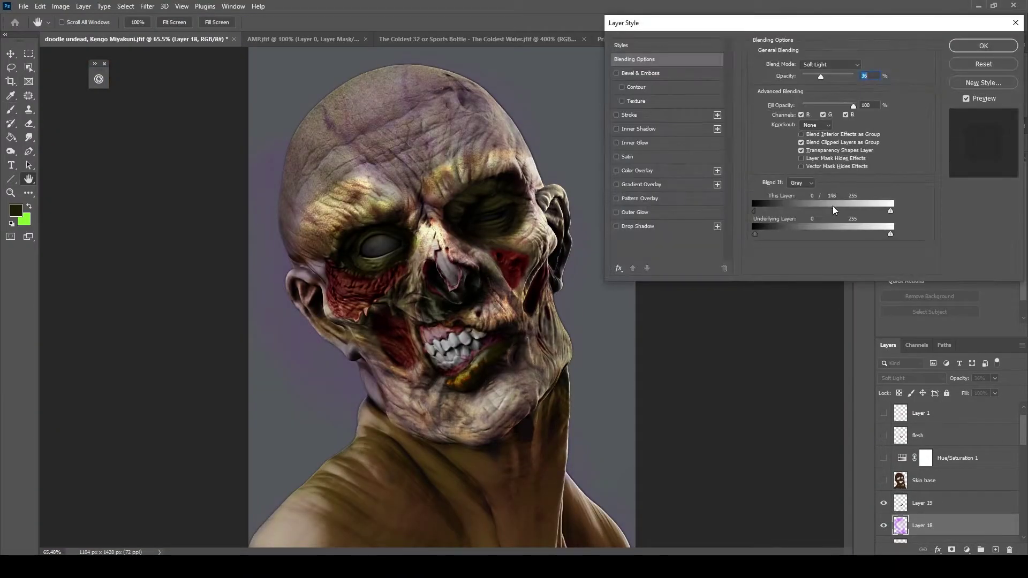
{"action": "left_click", "coordinate": [995, 47]}
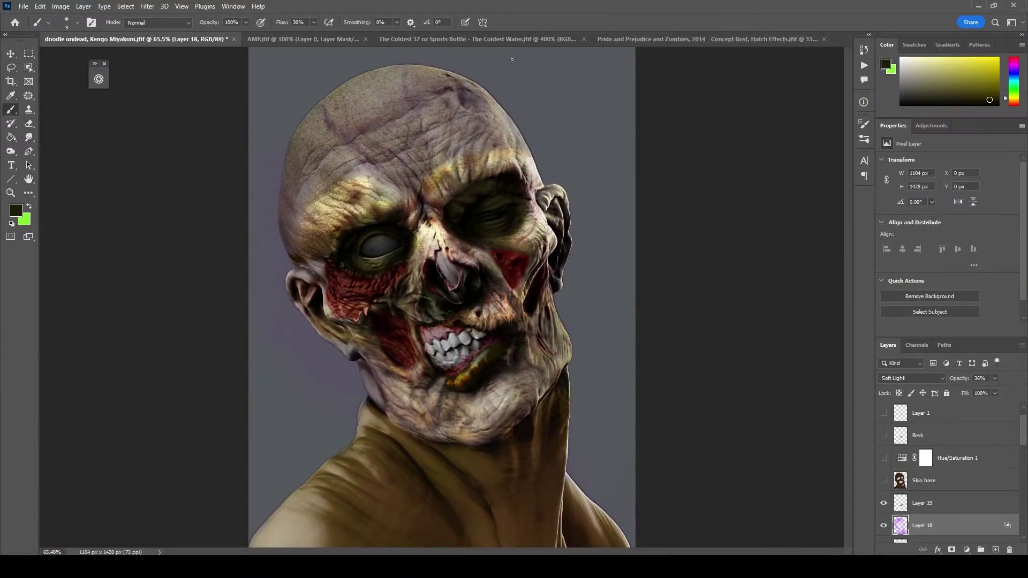
{"action": "key", "text": "ctrl+plus"}
{"action": "key", "text": "ctrl+plus"}
{"action": "key", "text": "ctrl+plus"}
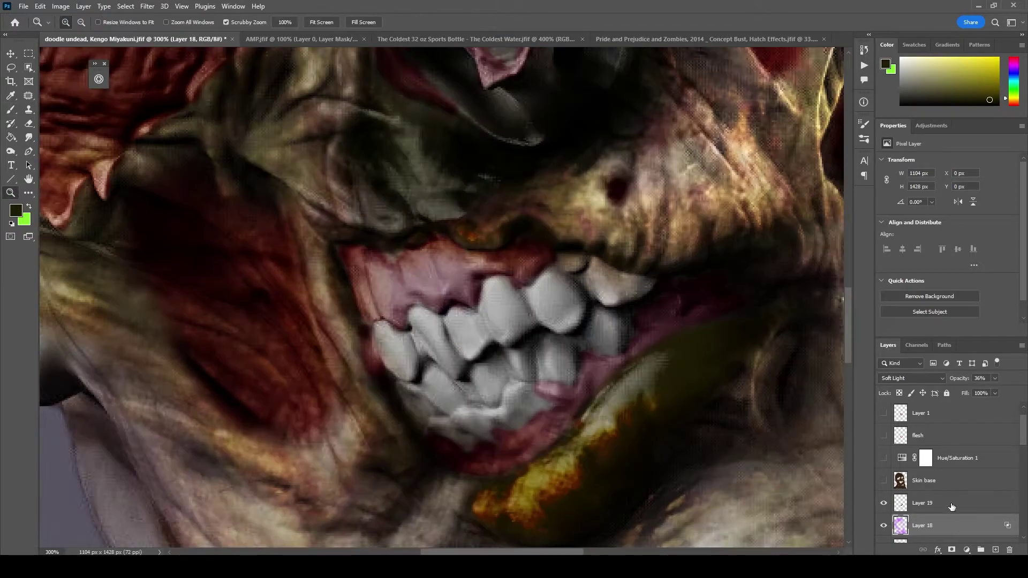
{"action": "key", "text": "ctrl+shift+alt+n"}
Tint all the upper and lower teeth olive on a Multiply layer.
{"action": "left_click", "coordinate": [621, 317], "text": "alt"}
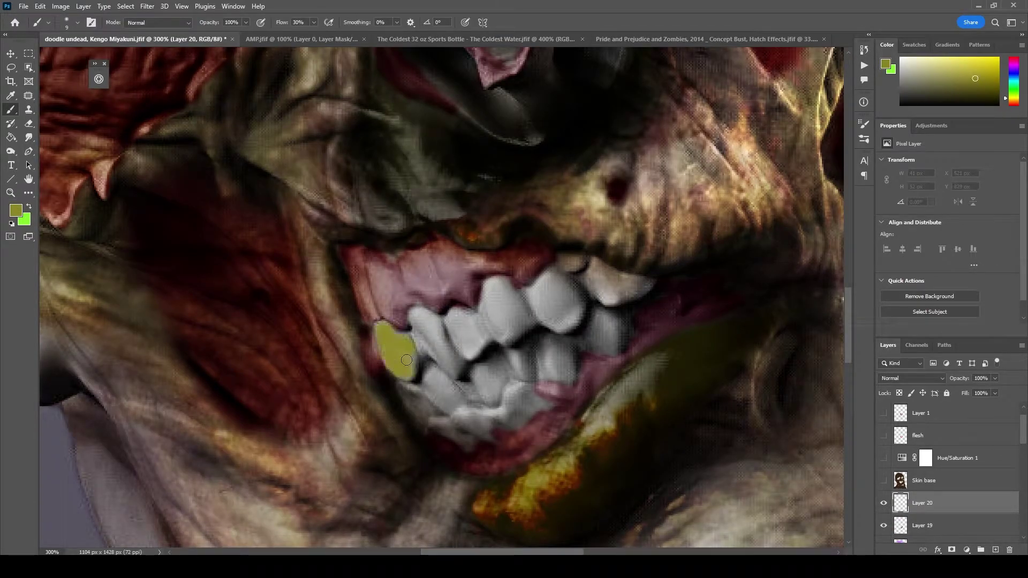
{"action": "left_click", "coordinate": [910, 378]}
{"action": "left_click", "coordinate": [899, 415]}
{"action": "mouse_move", "coordinate": [450, 316]}
{"action": "left_mouse_down"}
{"action": "mouse_move", "coordinate": [482, 348]}
{"action": "mouse_move", "coordinate": [418, 401]}
{"action": "left_mouse_up"}
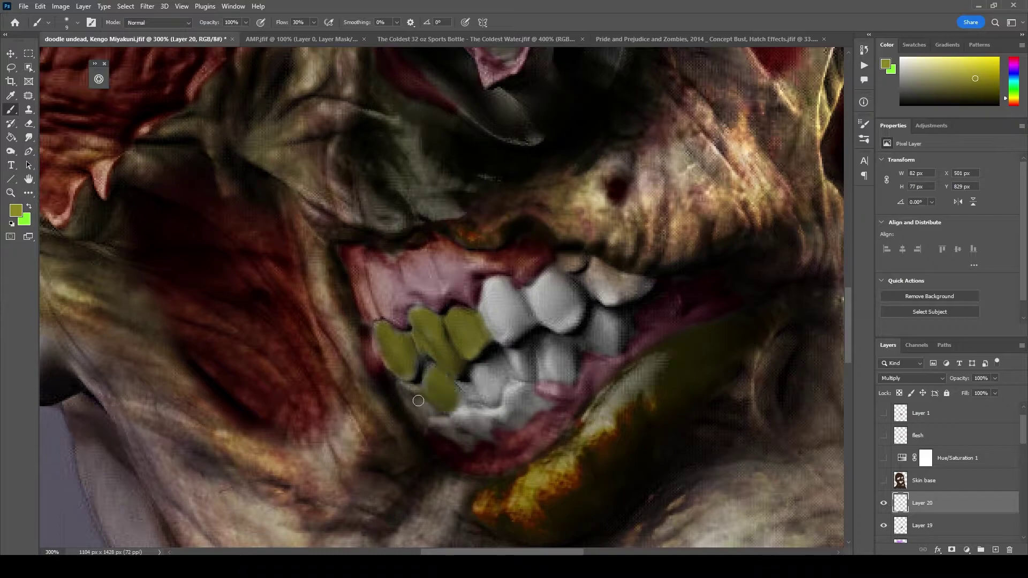
{"action": "left_click_drag", "start_coordinate": [489, 376], "coordinate": [557, 353]}
{"action": "left_click_drag", "start_coordinate": [493, 332], "coordinate": [509, 289]}
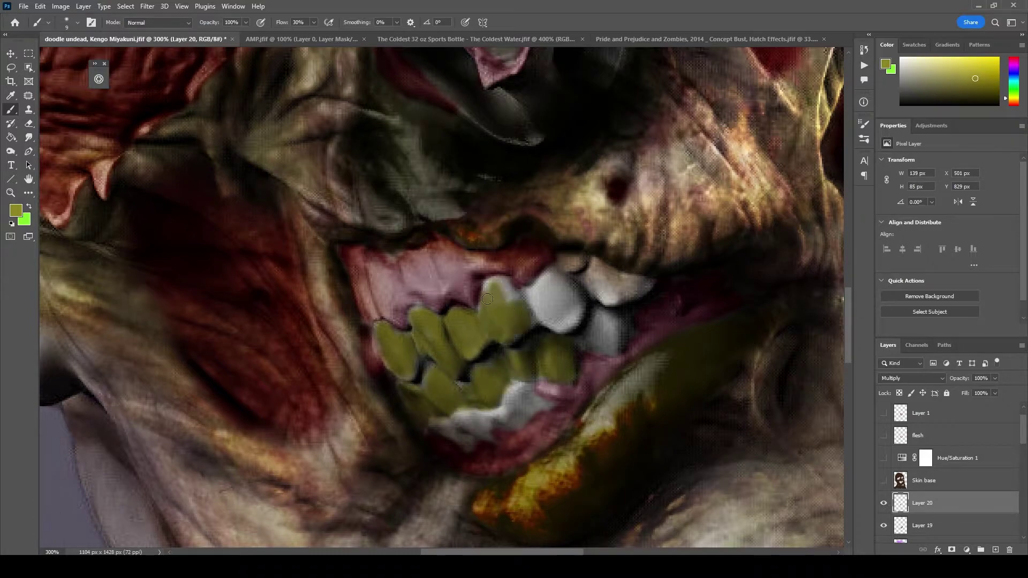
{"action": "mouse_move", "coordinate": [568, 327]}
{"action": "left_mouse_down"}
{"action": "mouse_move", "coordinate": [546, 279]}
{"action": "mouse_move", "coordinate": [640, 281]}
{"action": "left_mouse_up"}
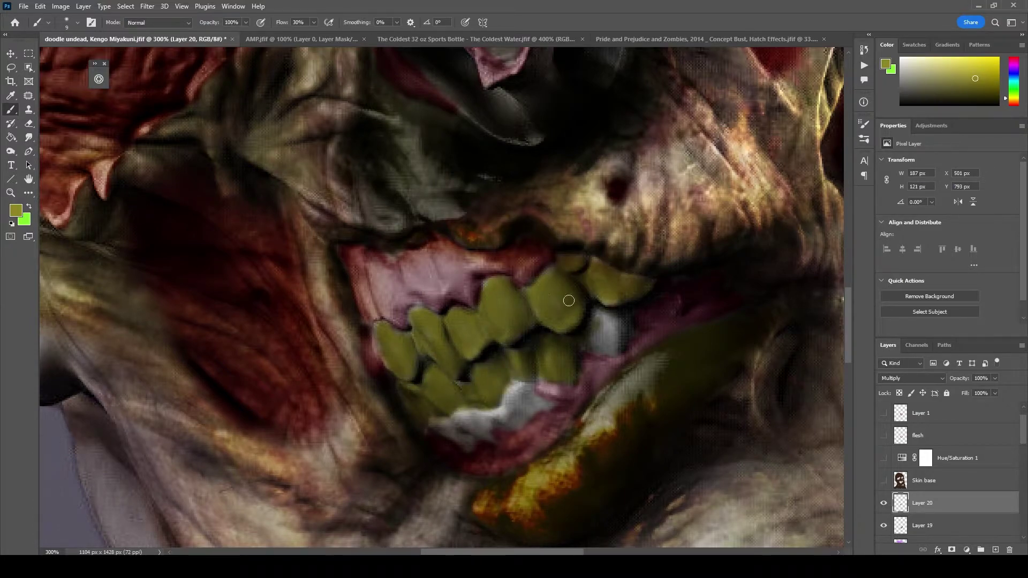
{"action": "left_click_drag", "start_coordinate": [569, 301], "coordinate": [616, 343]}
Paint dark crimson over the lower lip on Layer 11.
{"action": "scroll", "coordinate": [948, 472], "scroll_direction": "down", "scroll_amount": 5}
{"action": "left_click", "coordinate": [922, 481]}
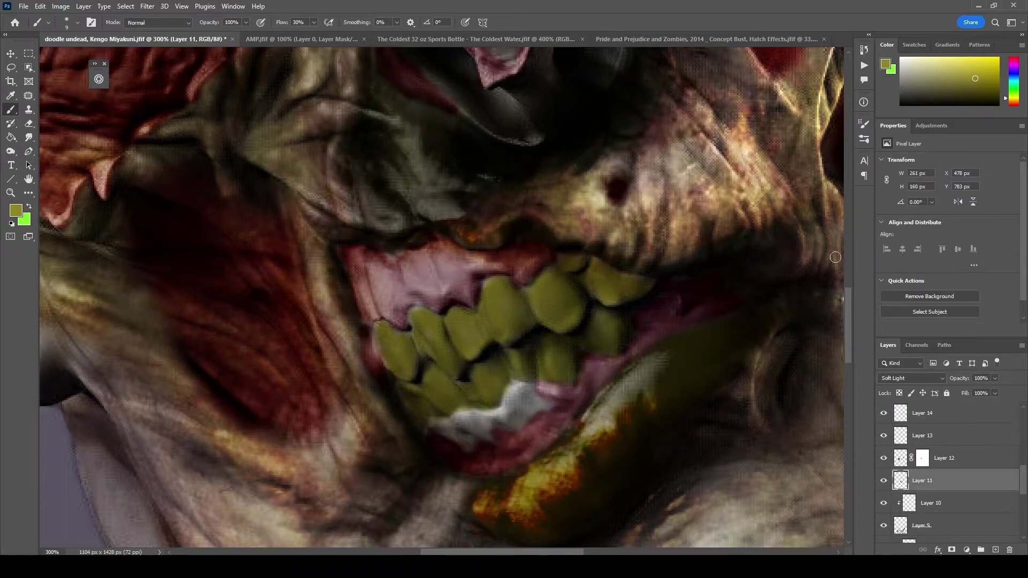
{"action": "left_click", "coordinate": [1014, 60]}
{"action": "left_click_drag", "start_coordinate": [506, 397], "coordinate": [447, 437]}
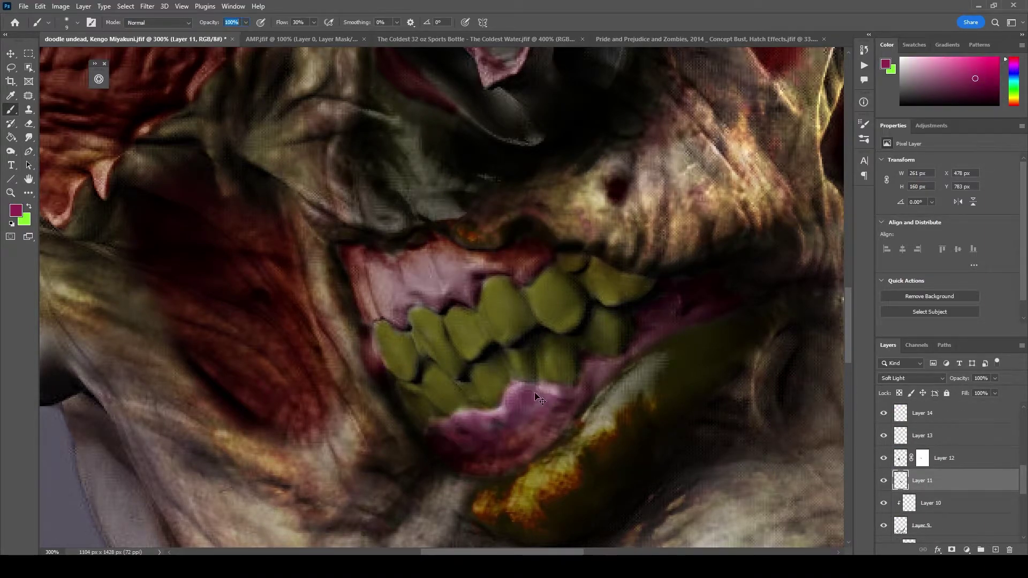
{"action": "key", "text": "ctrl+0"}
{"action": "scroll", "coordinate": [947, 471], "scroll_direction": "up", "scroll_amount": 5}
Switch the teeth tint layer's blend mode to Screen.
{"action": "left_click", "coordinate": [922, 480]}
{"action": "left_click", "coordinate": [911, 378]}
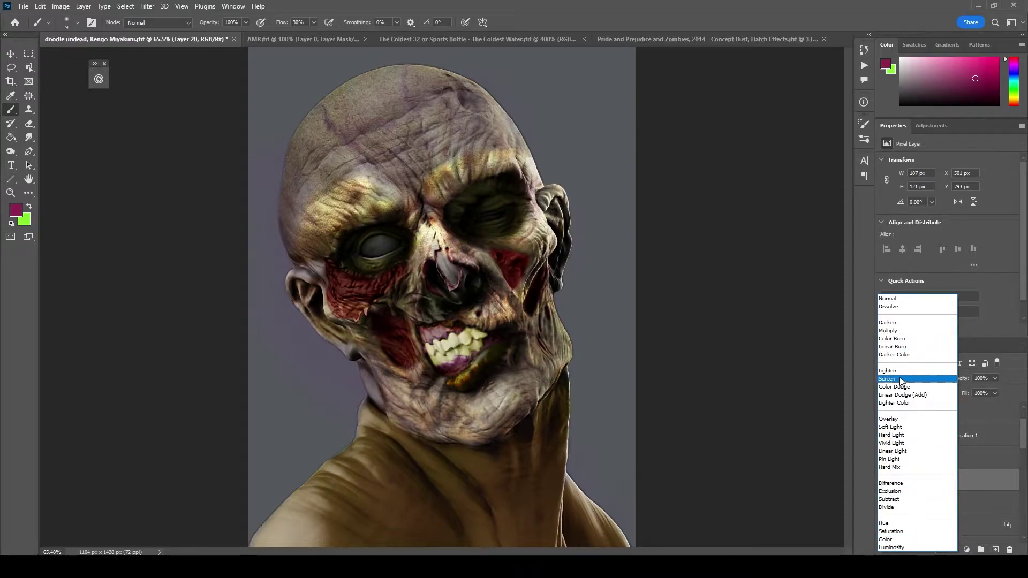
{"action": "left_click", "coordinate": [890, 427]}
Paint dark olive over the teeth on new Layer 21, set to Soft Light.
{"action": "left_click", "coordinate": [995, 550]}
{"action": "scroll", "coordinate": [294, 243], "scroll_direction": "up", "scroll_amount": 5}
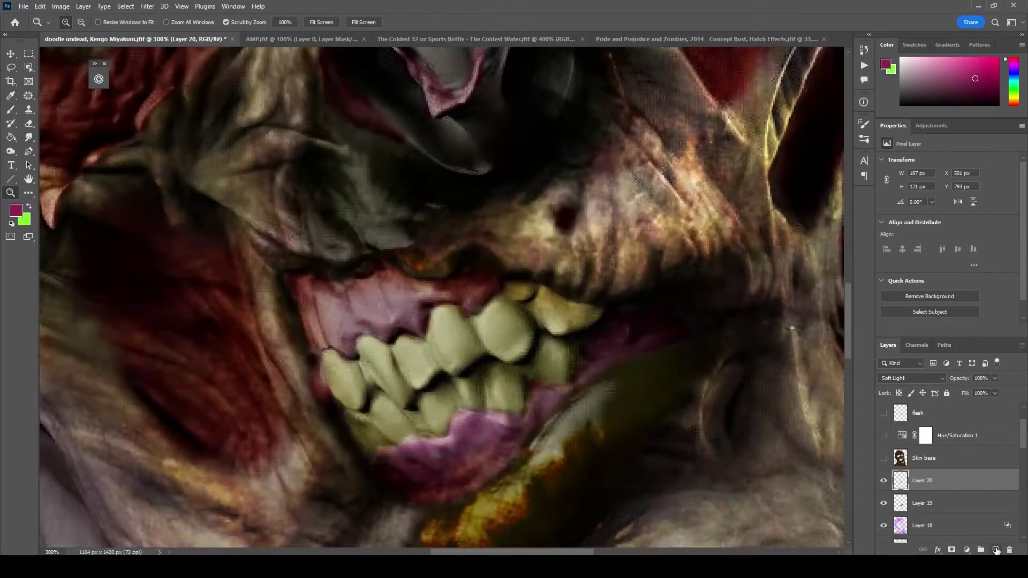
{"action": "left_click", "coordinate": [294, 243], "text": "alt"}
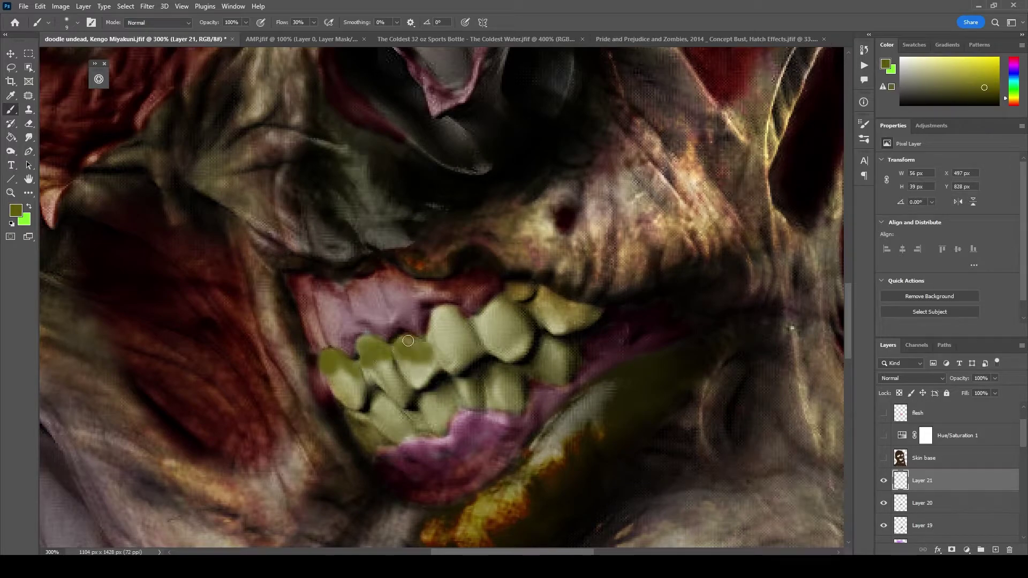
{"action": "left_click_drag", "start_coordinate": [408, 341], "coordinate": [479, 314]}
{"action": "left_click", "coordinate": [912, 378]}
{"action": "left_click", "coordinate": [900, 418]}
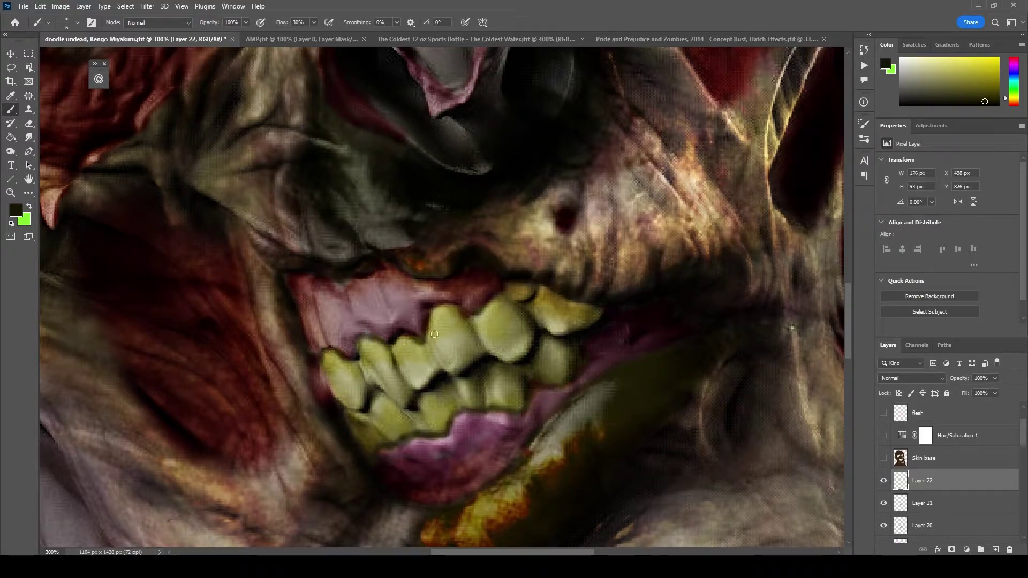
Fit the whole head in view and select the Hue/Saturation 2 adjustment.
{"action": "key", "text": "ctrl+0"}
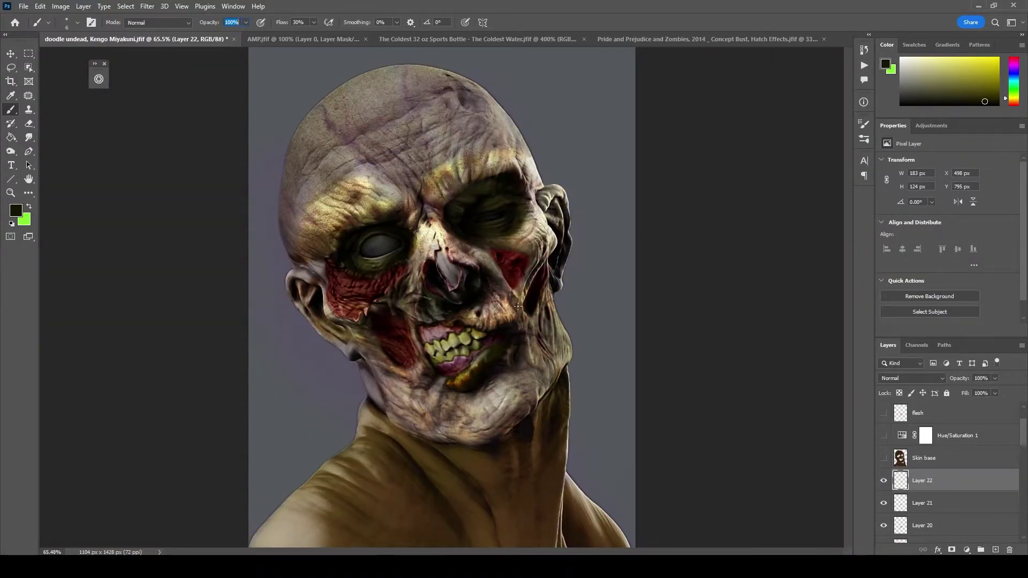
{"action": "scroll", "coordinate": [948, 482], "scroll_direction": "down", "scroll_amount": 3}
{"action": "left_click", "coordinate": [935, 523]}
Hide Layer 15 and delete the hidden layers from Layer 2 to Skin base.
{"action": "scroll", "coordinate": [911, 482], "scroll_direction": "up", "scroll_amount": 1}
{"action": "left_click", "coordinate": [884, 435]}
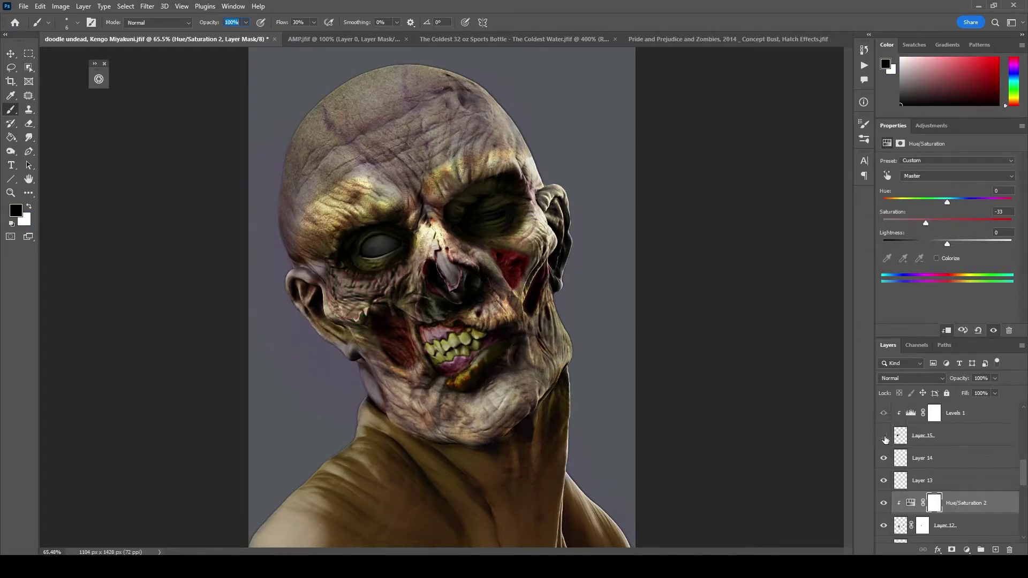
{"action": "scroll", "coordinate": [884, 483], "scroll_direction": "down", "scroll_amount": 3}
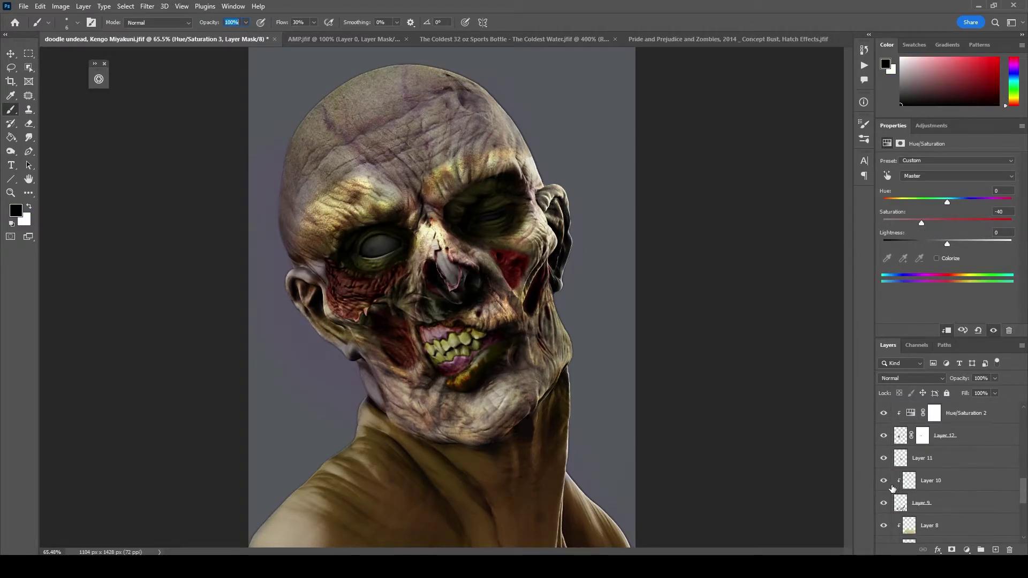
{"action": "scroll", "coordinate": [893, 482], "scroll_direction": "down", "scroll_amount": 5}
{"action": "left_click", "coordinate": [890, 434], "text": "shift"}
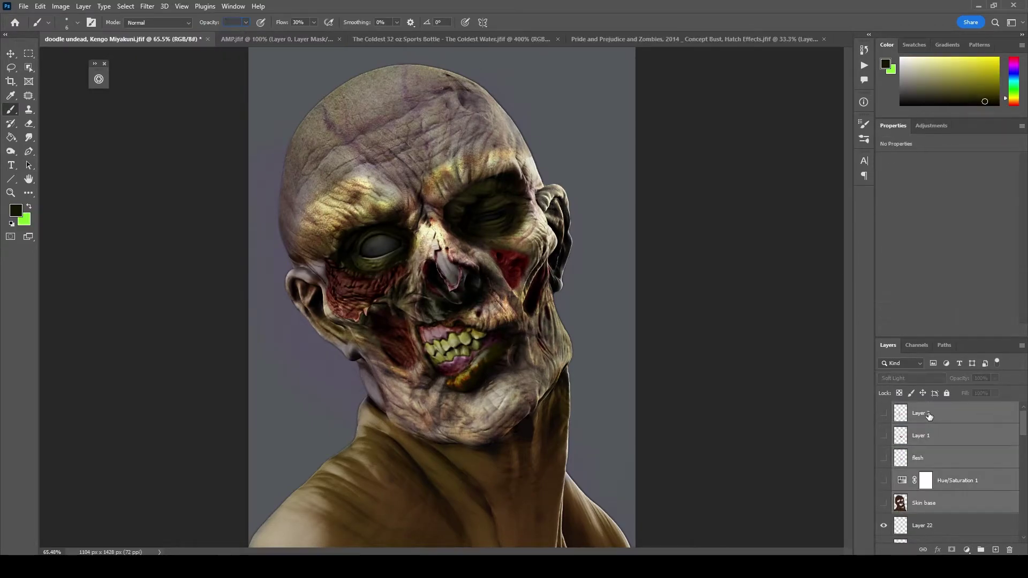
{"action": "key", "text": "Delete"}
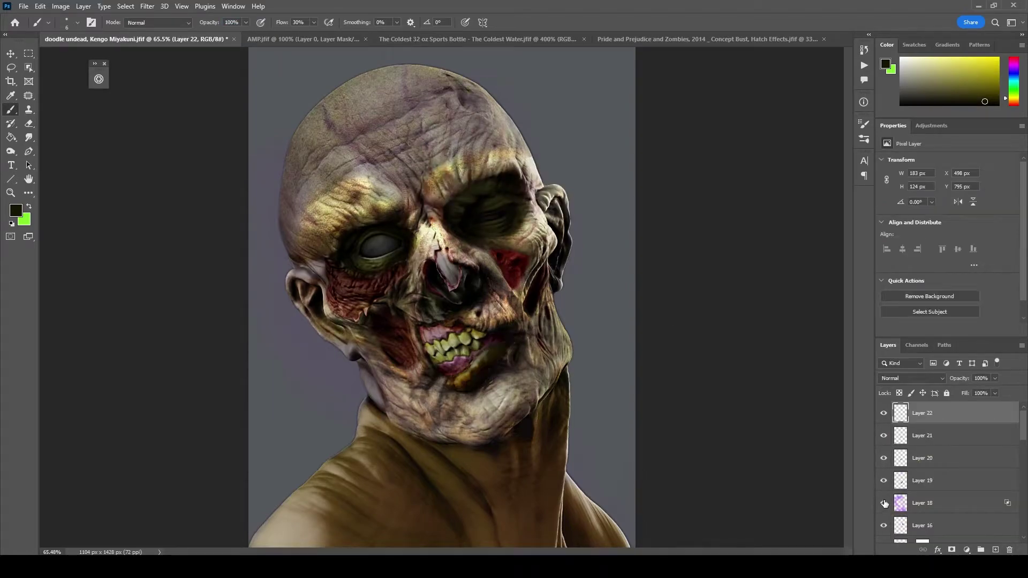
Paint the gums and lips dark red at 100% flow on a new Soft Light layer.
{"action": "key", "text": "ctrl+shift+alt+n"}
{"action": "left_click", "coordinate": [439, 333], "text": "alt"}
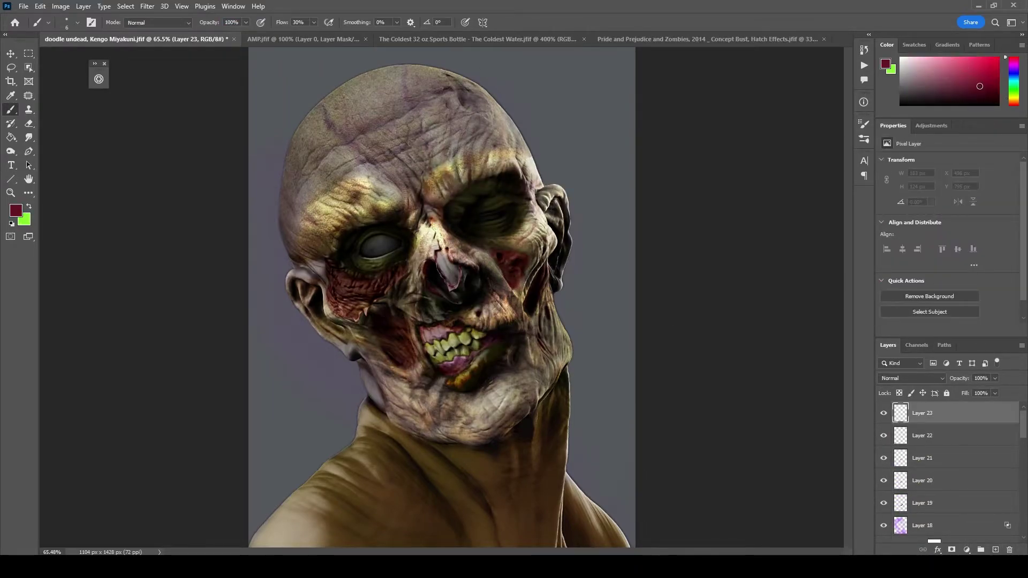
{"action": "scroll", "coordinate": [428, 337], "scroll_direction": "up", "scroll_amount": 5}
{"action": "mouse_move", "coordinate": [335, 326]}
{"action": "left_mouse_down"}
{"action": "mouse_move", "coordinate": [367, 399]}
{"action": "mouse_move", "coordinate": [343, 375]}
{"action": "mouse_move", "coordinate": [379, 344]}
{"action": "mouse_move", "coordinate": [428, 332]}
{"action": "mouse_move", "coordinate": [438, 403]}
{"action": "left_mouse_up"}
{"action": "key", "text": "shift+0"}
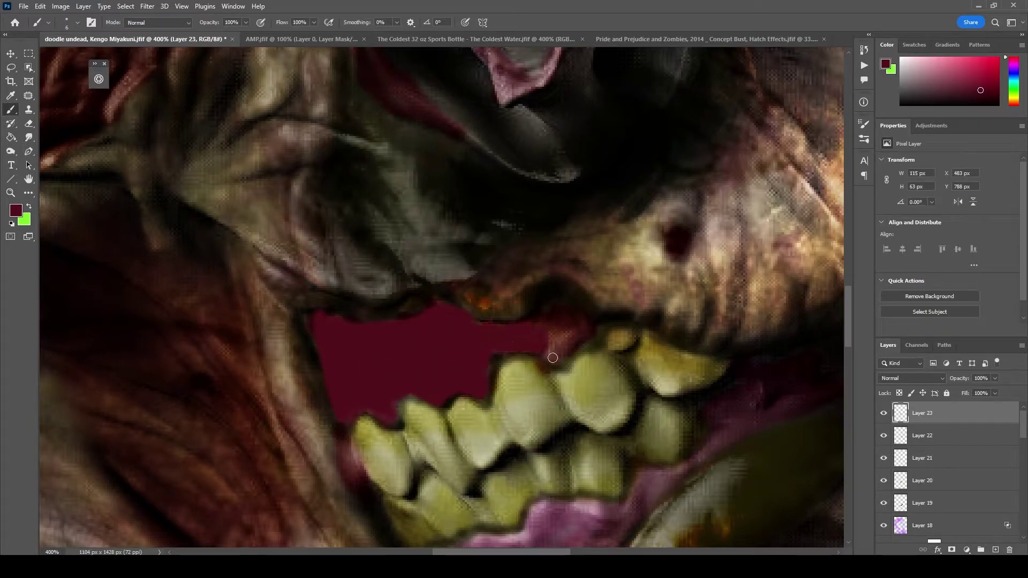
{"action": "left_click_drag", "start_coordinate": [638, 365], "coordinate": [407, 177]}
{"action": "mouse_move", "coordinate": [385, 344]}
{"action": "left_mouse_down"}
{"action": "mouse_move", "coordinate": [264, 367]}
{"action": "mouse_move", "coordinate": [303, 339]}
{"action": "mouse_move", "coordinate": [300, 386]}
{"action": "mouse_move", "coordinate": [372, 335]}
{"action": "mouse_move", "coordinate": [580, 224]}
{"action": "left_mouse_up"}
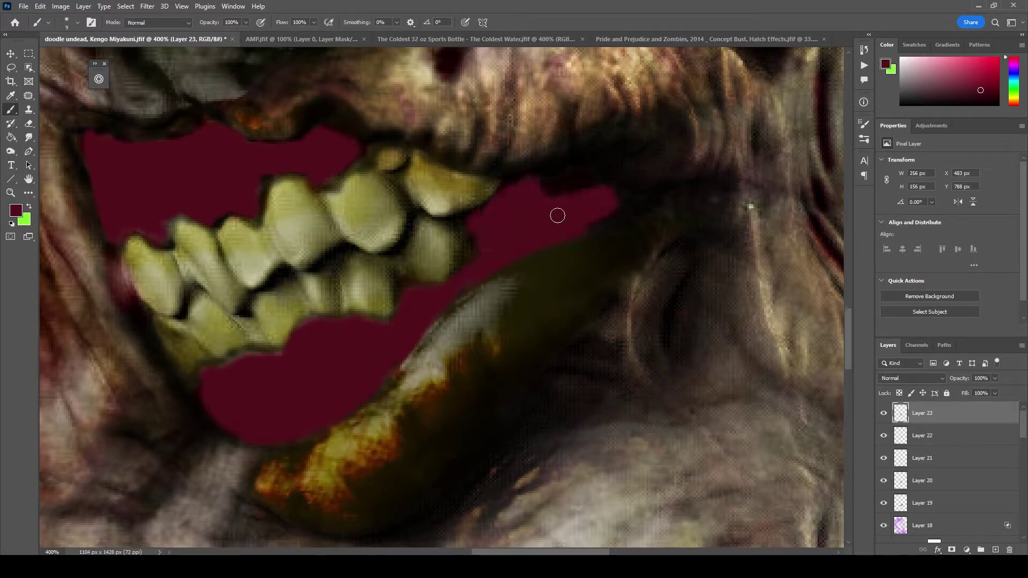
{"action": "left_click", "coordinate": [912, 378]}
{"action": "left_click", "coordinate": [903, 426]}
{"action": "key", "text": "ctrl+0"}
Add a Levels adjustment clipped to the red mouth layer and adjust its input values.
{"action": "left_click", "coordinate": [941, 130]}
{"action": "left_click", "coordinate": [978, 236]}
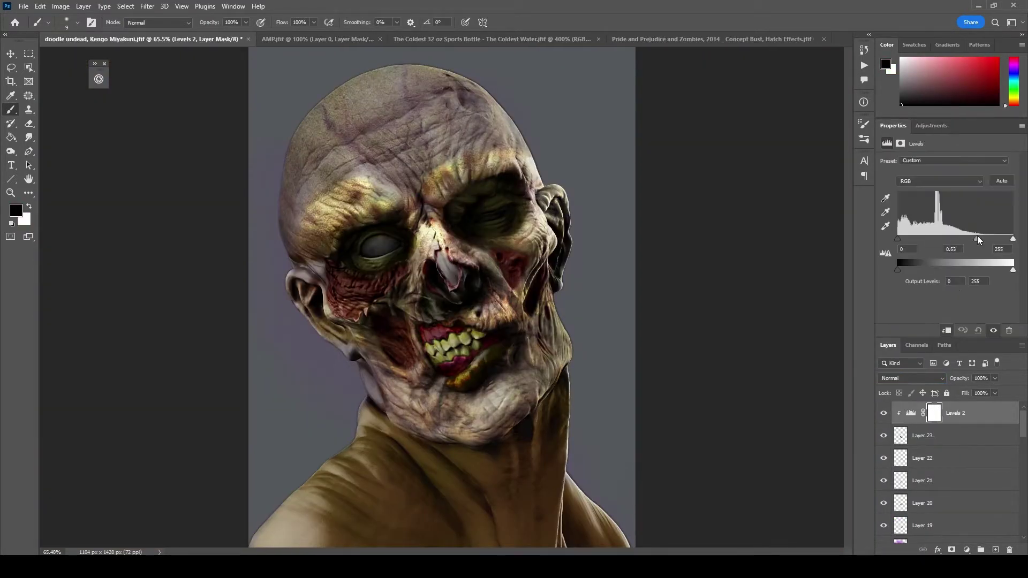
{"action": "left_click", "coordinate": [962, 330]}
Brush yellow over the teeth on new Overlay Layer 24, then begin colouring the neck.
{"action": "key", "text": "z"}
{"action": "key", "text": "ctrl+shift+alt+n"}
{"action": "left_click", "coordinate": [998, 90]}
{"action": "double_click", "coordinate": [360, 413]}
{"action": "key", "text": "b"}
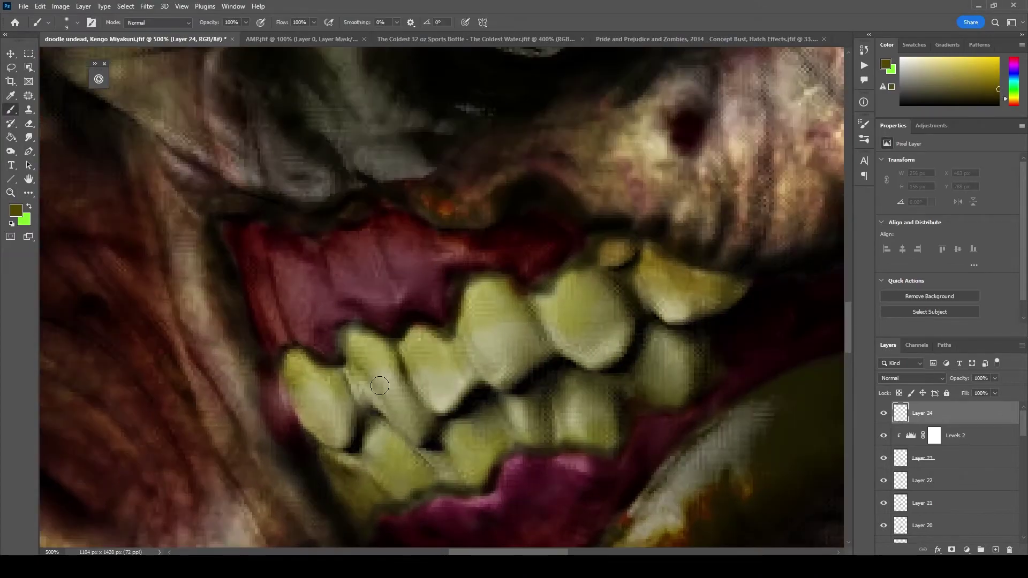
{"action": "left_click_drag", "start_coordinate": [300, 364], "coordinate": [338, 439]}
{"action": "left_click", "coordinate": [912, 378]}
{"action": "left_click", "coordinate": [903, 416]}
{"action": "mouse_move", "coordinate": [364, 342]}
{"action": "left_mouse_down"}
{"action": "mouse_move", "coordinate": [406, 412]}
{"action": "mouse_move", "coordinate": [465, 348]}
{"action": "mouse_move", "coordinate": [524, 316]}
{"action": "mouse_move", "coordinate": [500, 298]}
{"action": "mouse_move", "coordinate": [651, 296]}
{"action": "mouse_move", "coordinate": [670, 406]}
{"action": "mouse_move", "coordinate": [586, 401]}
{"action": "mouse_move", "coordinate": [498, 428]}
{"action": "mouse_move", "coordinate": [412, 437]}
{"action": "mouse_move", "coordinate": [360, 466]}
{"action": "left_mouse_up"}
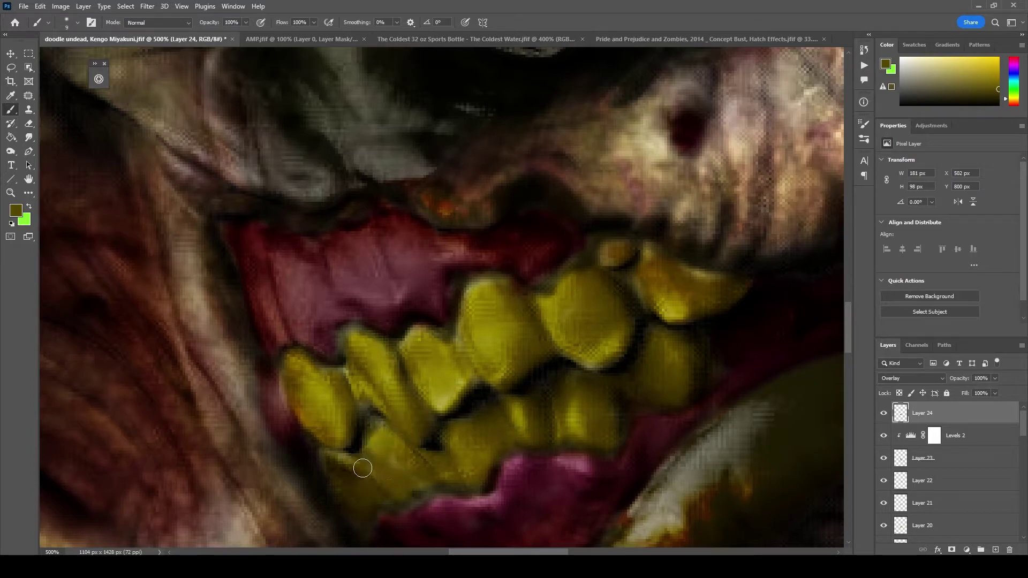
{"action": "key", "text": "ctrl+0"}
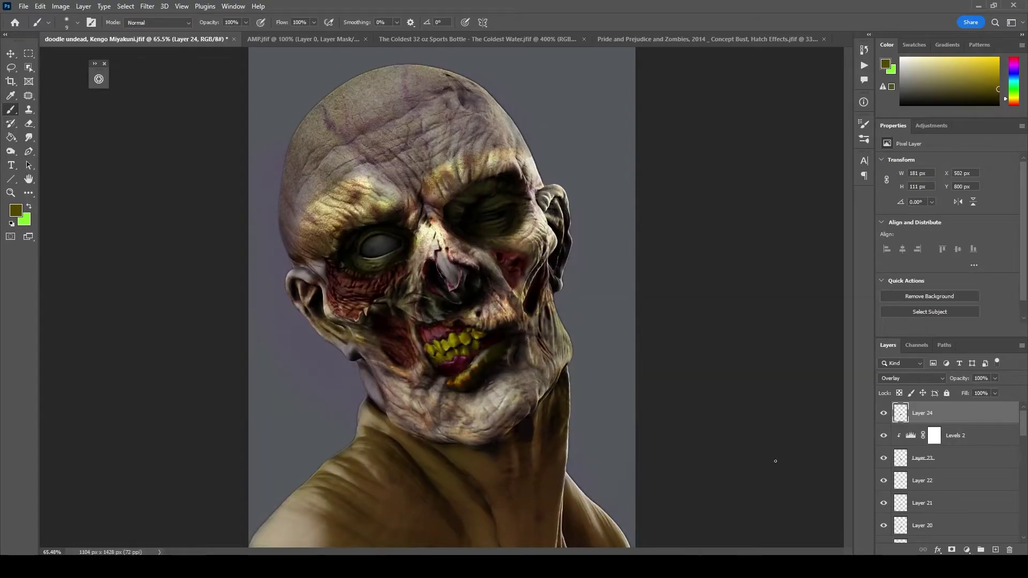
{"action": "left_click", "coordinate": [995, 551]}
{"action": "left_click_drag", "start_coordinate": [444, 476], "coordinate": [447, 524]}
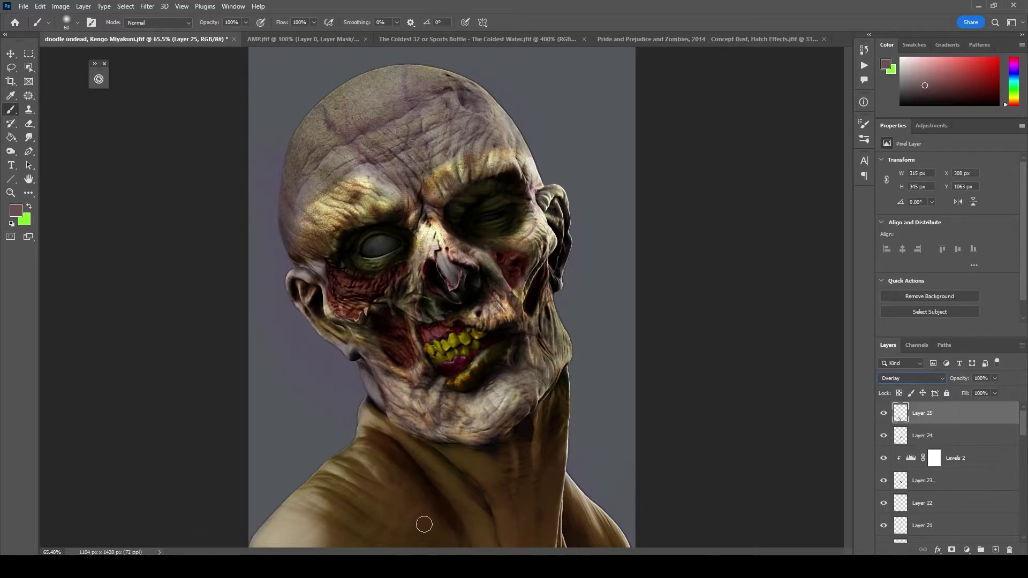
Wash pink over the whole neck with a 250 brush and blend it as Soft Light.
{"action": "key", "text": "bracketright"}
{"action": "key", "text": "bracketright"}
{"action": "key", "text": "bracketright"}
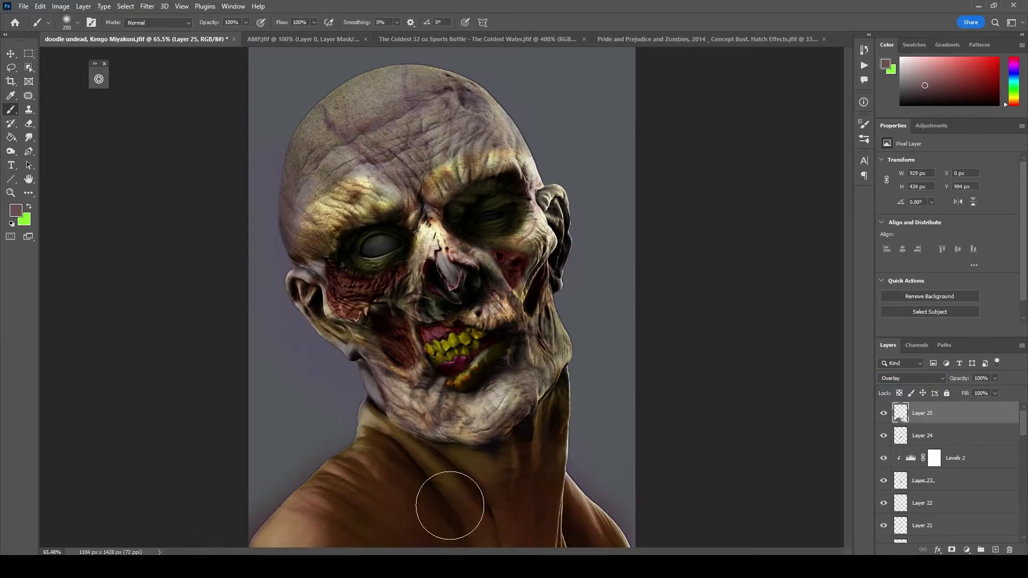
{"action": "left_click_drag", "start_coordinate": [448, 494], "coordinate": [344, 524]}
{"action": "left_click", "coordinate": [911, 378]}
{"action": "left_click", "coordinate": [890, 426]}
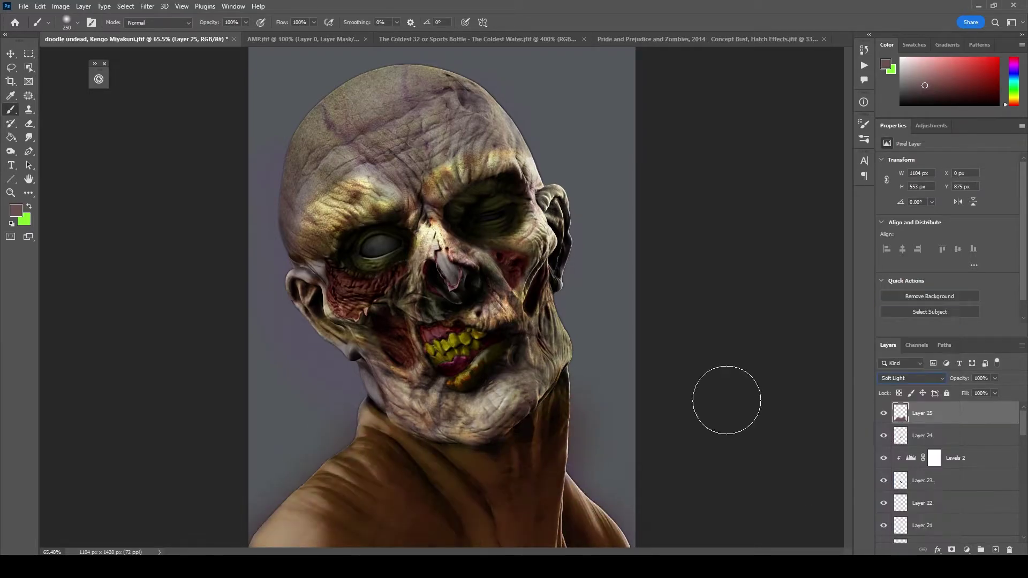
{"action": "mouse_move", "coordinate": [196, 570]}
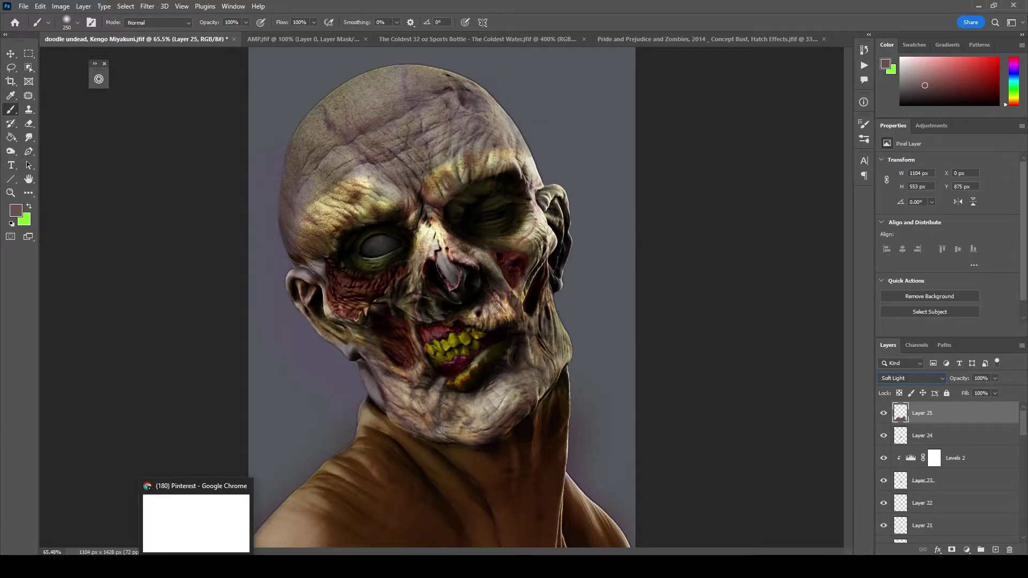
Paint the right-hand eye socket black on a new layer at about 52% opacity.
{"action": "key", "text": "ctrl+shift+alt+n"}
{"action": "scroll", "coordinate": [474, 184], "scroll_direction": "up", "scroll_amount": 5}
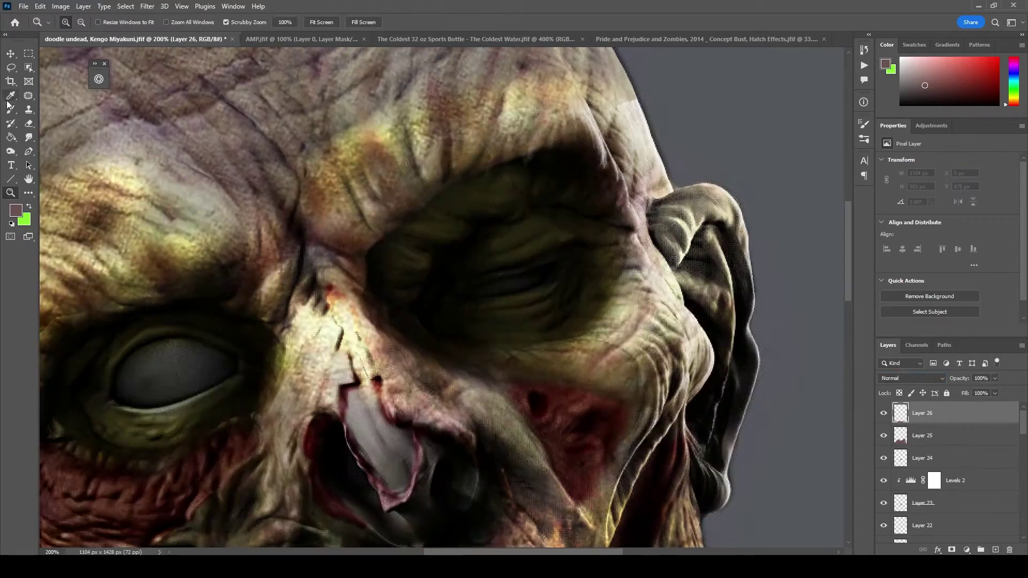
{"action": "key", "text": "d"}
{"action": "key", "text": "bracketleft"}
{"action": "key", "text": "bracketleft"}
{"action": "key", "text": "bracketleft"}
{"action": "left_click_drag", "start_coordinate": [455, 214], "coordinate": [592, 280]}
{"action": "left_click", "coordinate": [910, 378]}
{"action": "key", "text": "Escape"}
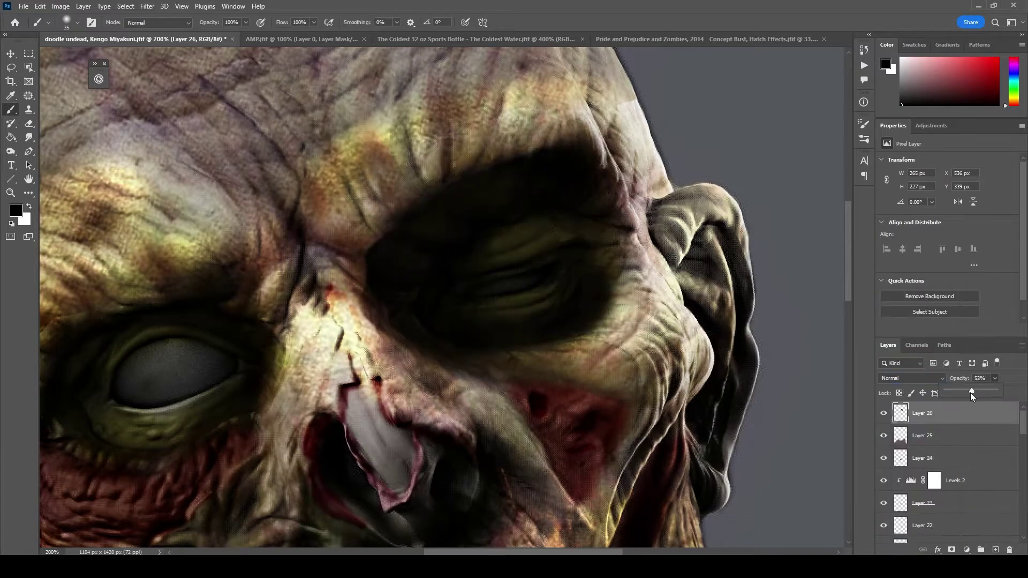
{"action": "left_click_drag", "start_coordinate": [995, 378], "coordinate": [966, 391]}
{"action": "key", "text": "bracketleft"}
{"action": "key", "text": "bracketleft"}
{"action": "key", "text": "bracketleft"}
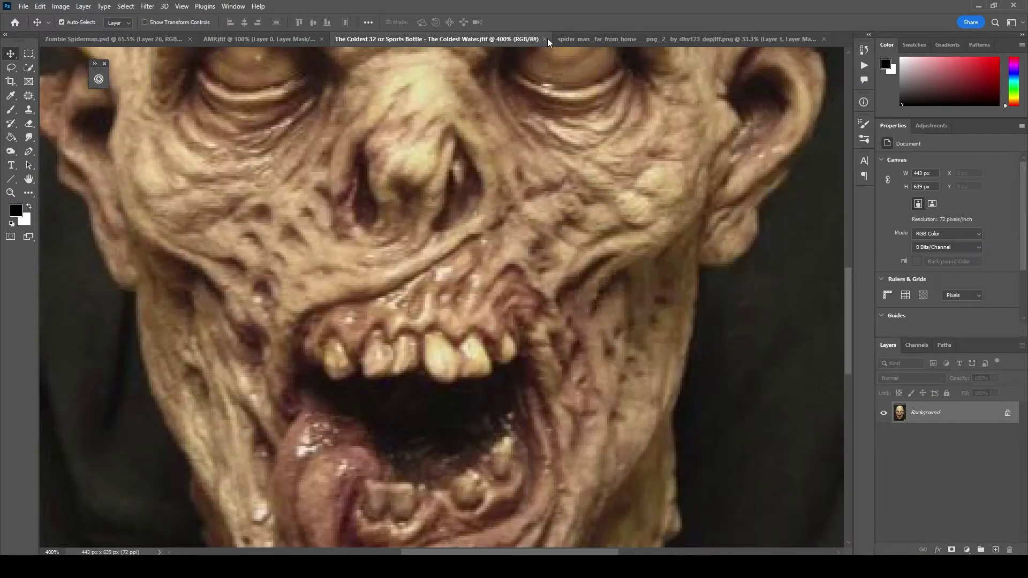
Close the bottle image and rotate, scale and position the Spider-Man mask over the face.
{"action": "left_click", "coordinate": [544, 39]}
{"action": "key", "text": "ctrl+t"}
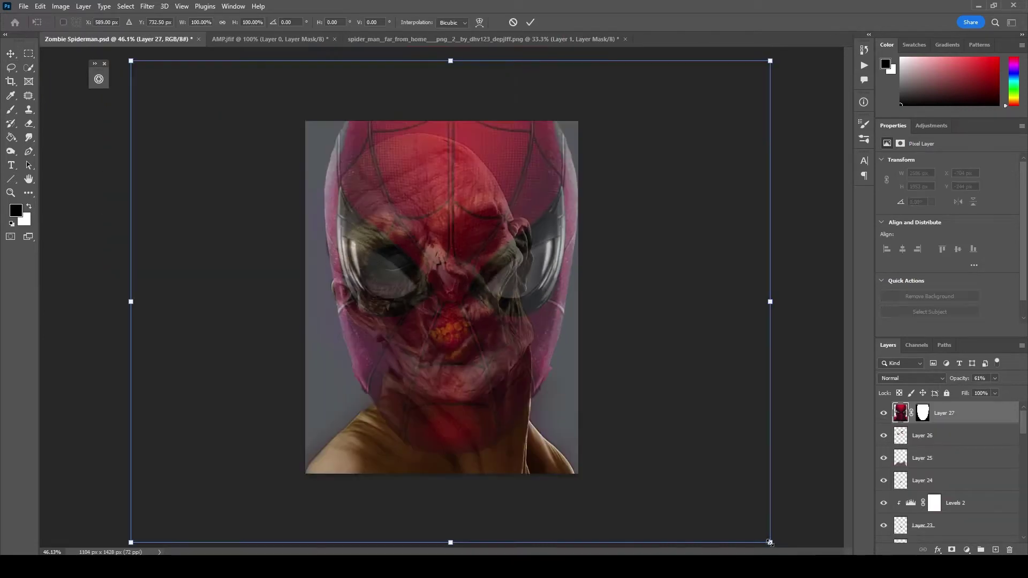
{"action": "left_click_drag", "start_coordinate": [669, 350], "coordinate": [661, 242]}
{"action": "left_click_drag", "start_coordinate": [406, 321], "coordinate": [489, 301]}
{"action": "left_click_drag", "start_coordinate": [730, 377], "coordinate": [712, 356]}
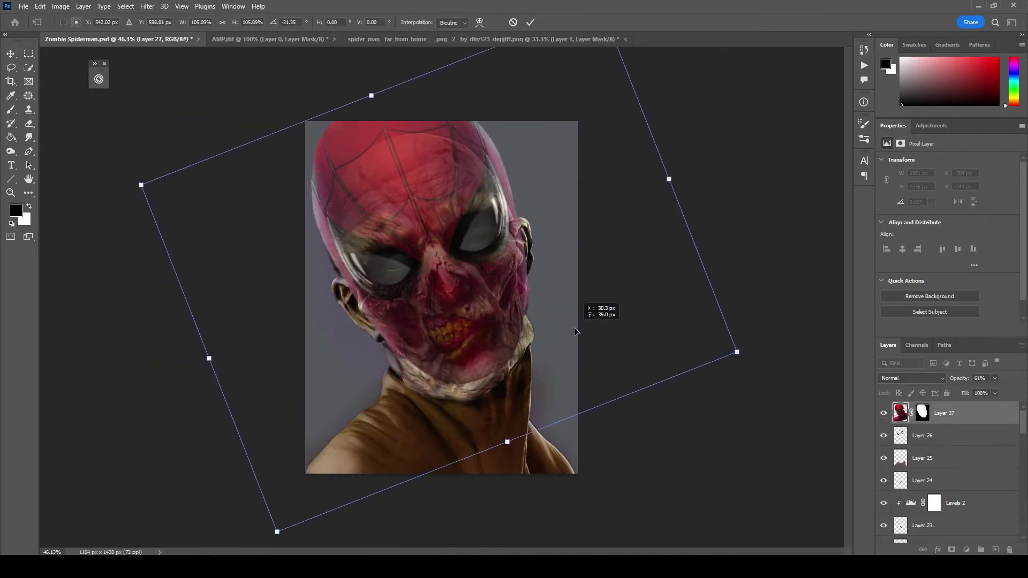
{"action": "left_click_drag", "start_coordinate": [659, 289], "coordinate": [648, 281]}
{"action": "left_click_drag", "start_coordinate": [659, 321], "coordinate": [730, 356]}
{"action": "left_click_drag", "start_coordinate": [482, 310], "coordinate": [563, 321]}
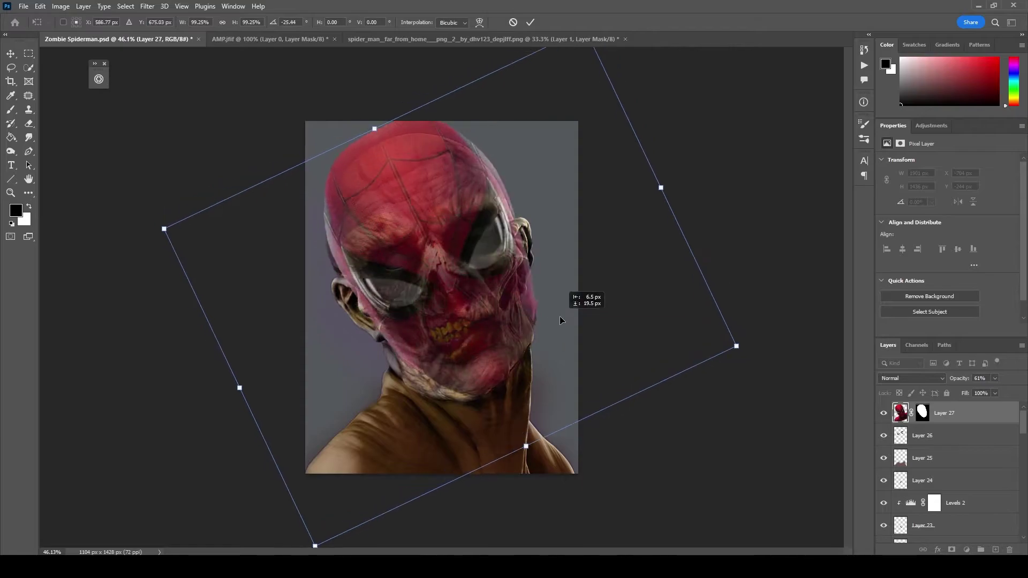
{"action": "left_click_drag", "start_coordinate": [667, 182], "coordinate": [654, 183]}
Warp the Spider-Man mask to follow the face and jaw, then apply it.
{"action": "right_click", "coordinate": [508, 241]}
{"action": "left_click", "coordinate": [536, 314]}
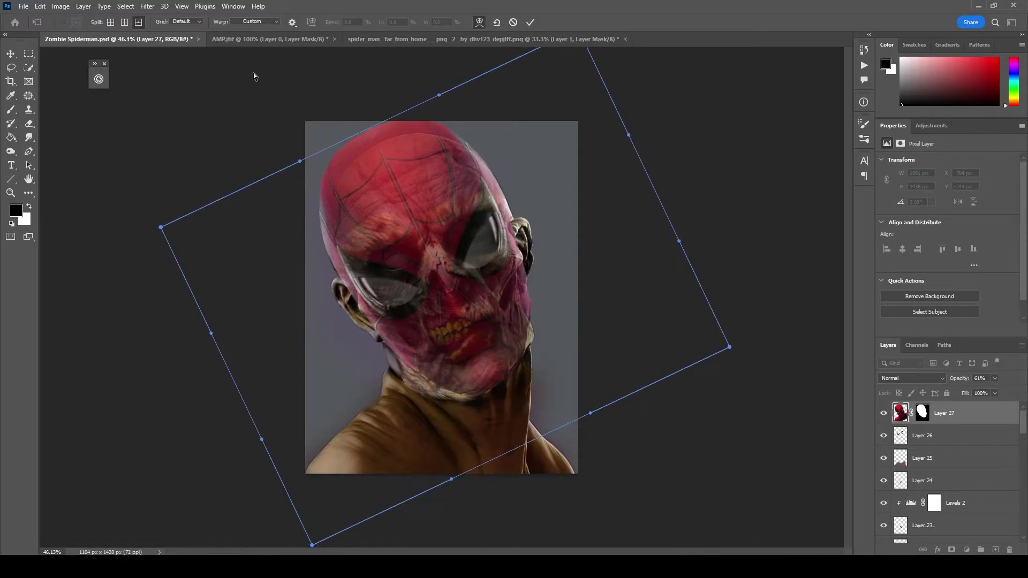
{"action": "left_click_drag", "start_coordinate": [482, 229], "coordinate": [444, 212]}
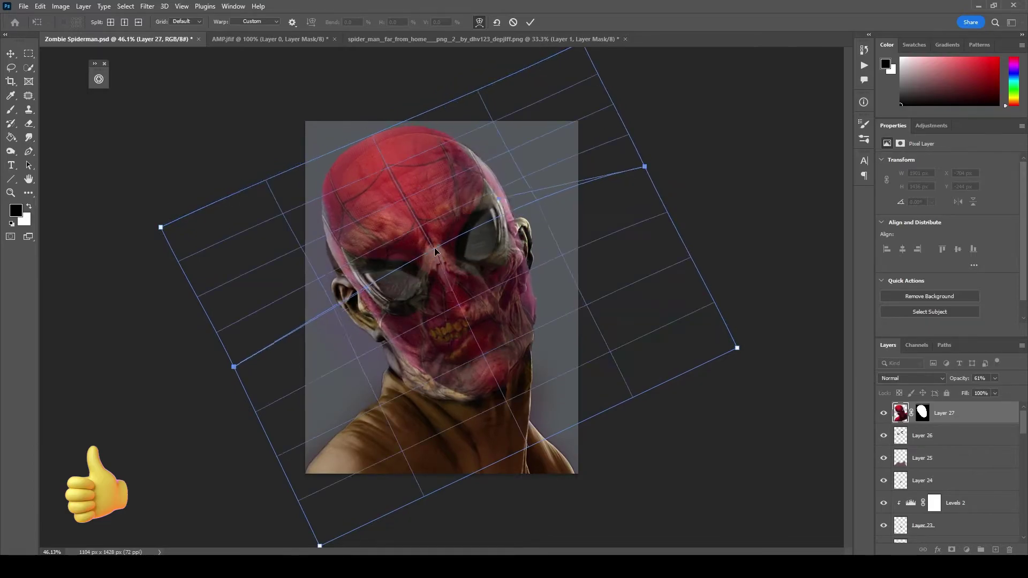
{"action": "left_click_drag", "start_coordinate": [737, 348], "coordinate": [740, 356]}
{"action": "key", "text": "Return"}
Restore full opacity and hide the Spider-Man mask over the left half via Layer 27's mask.
{"action": "key", "text": "0"}
{"action": "key", "text": "b"}
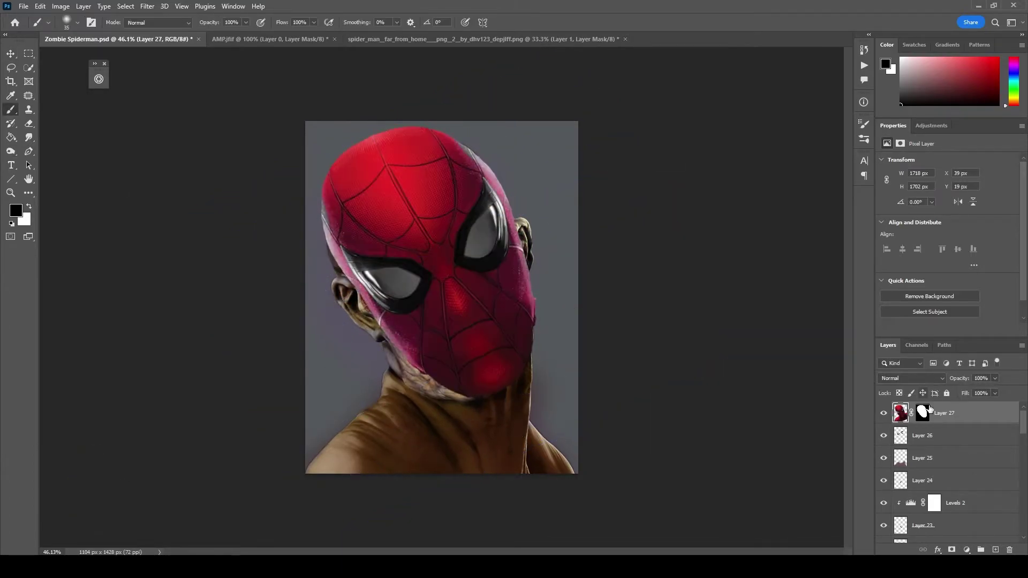
{"action": "left_click", "coordinate": [922, 413]}
{"action": "mouse_move", "coordinate": [428, 343]}
{"action": "left_mouse_down"}
{"action": "mouse_move", "coordinate": [342, 264]}
{"action": "mouse_move", "coordinate": [394, 347]}
{"action": "left_mouse_up"}
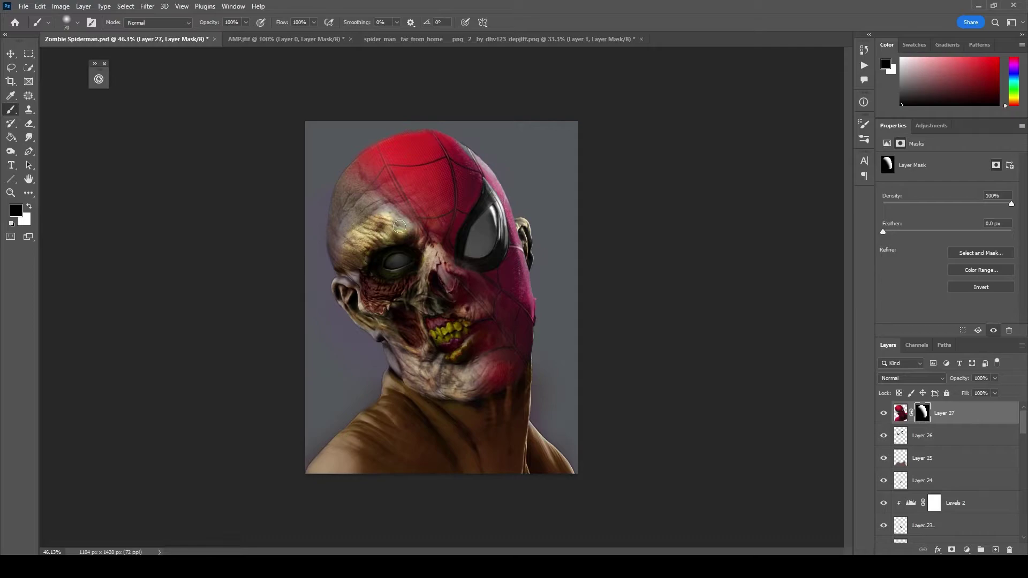
Warp the Spider-Man half so it fits the face.
{"action": "key", "text": "ctrl+t"}
{"action": "right_click", "coordinate": [493, 242]}
{"action": "left_click", "coordinate": [514, 321]}
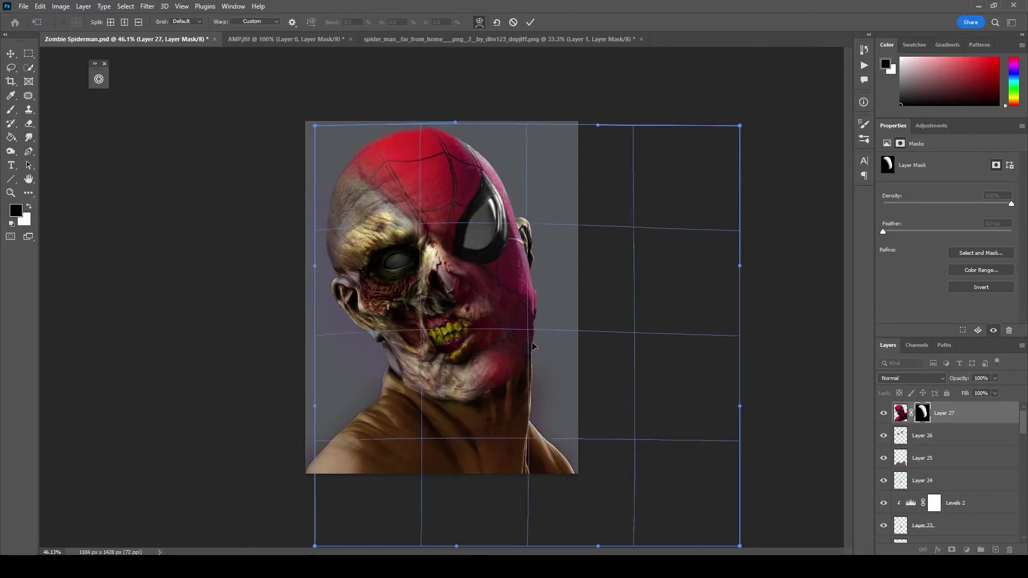
{"action": "left_click_drag", "start_coordinate": [586, 127], "coordinate": [803, 409]}
{"action": "key", "text": "Return"}
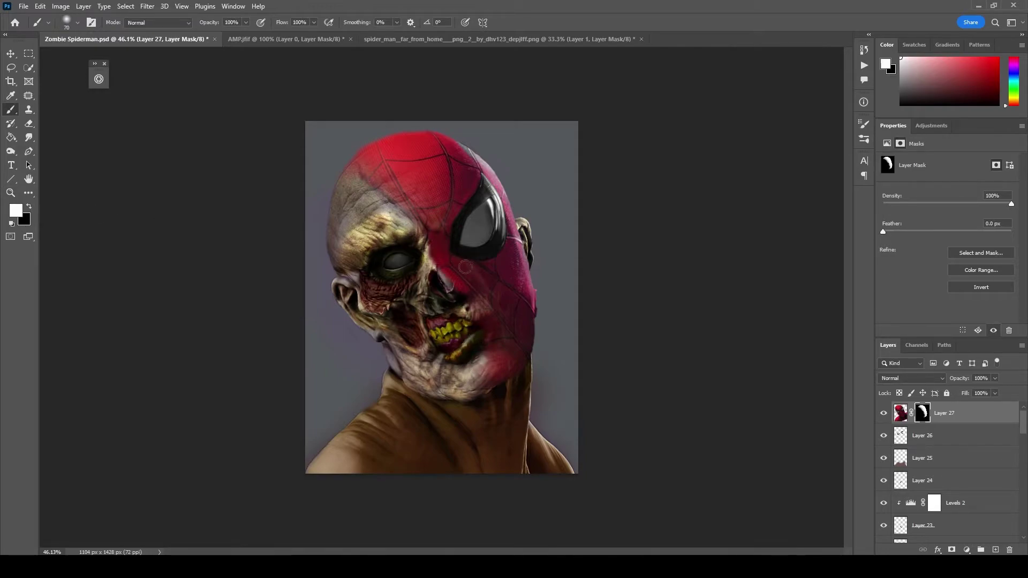
Bring the red mask back around the jaw and forehead for a diagonal split, brush enlarged to 100.
{"action": "left_click_drag", "start_coordinate": [513, 367], "coordinate": [490, 384]}
{"action": "left_click_drag", "start_coordinate": [360, 167], "coordinate": [473, 172]}
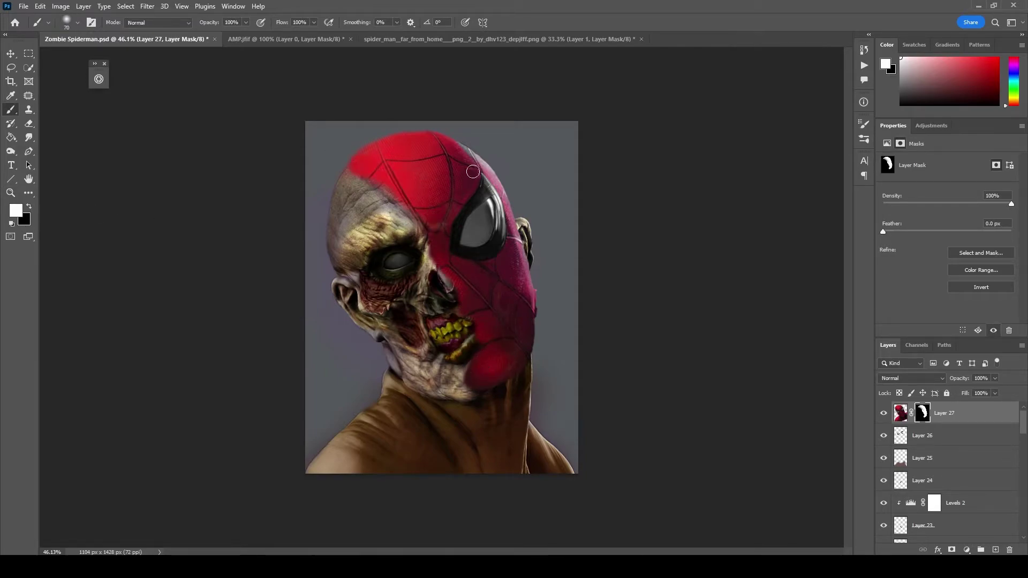
{"action": "mouse_move", "coordinate": [378, 195]}
{"action": "left_mouse_down"}
{"action": "mouse_move", "coordinate": [489, 360]}
{"action": "mouse_move", "coordinate": [451, 255]}
{"action": "left_mouse_up"}
{"action": "key", "text": "bracketright"}
{"action": "key", "text": "bracketright"}
{"action": "key", "text": "bracketright"}
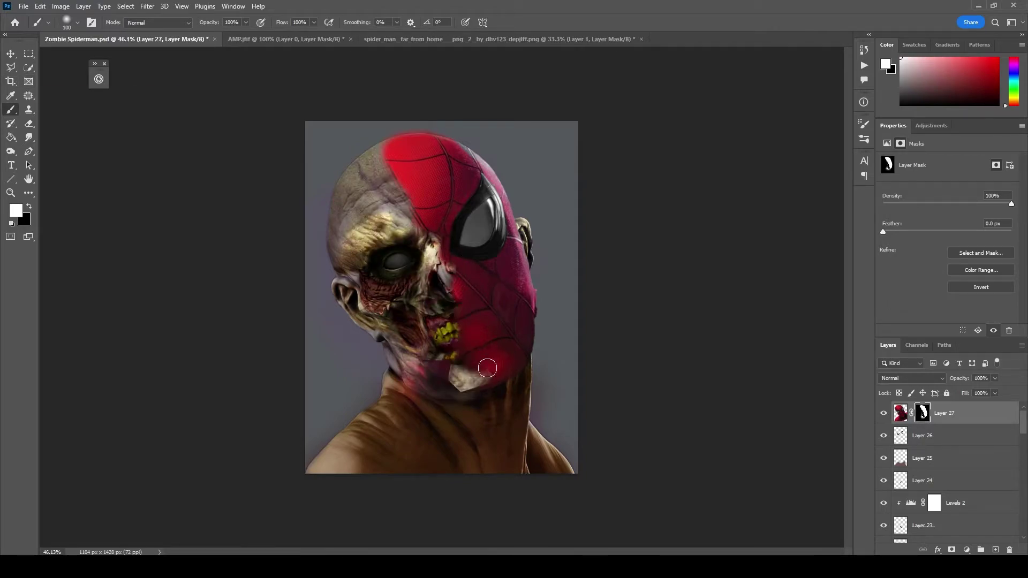
Hide red spill around the chin, undo stray forehead dabs, and extend red down the jaw.
{"action": "key", "text": "x"}
{"action": "left_click_drag", "start_coordinate": [399, 364], "coordinate": [459, 411]}
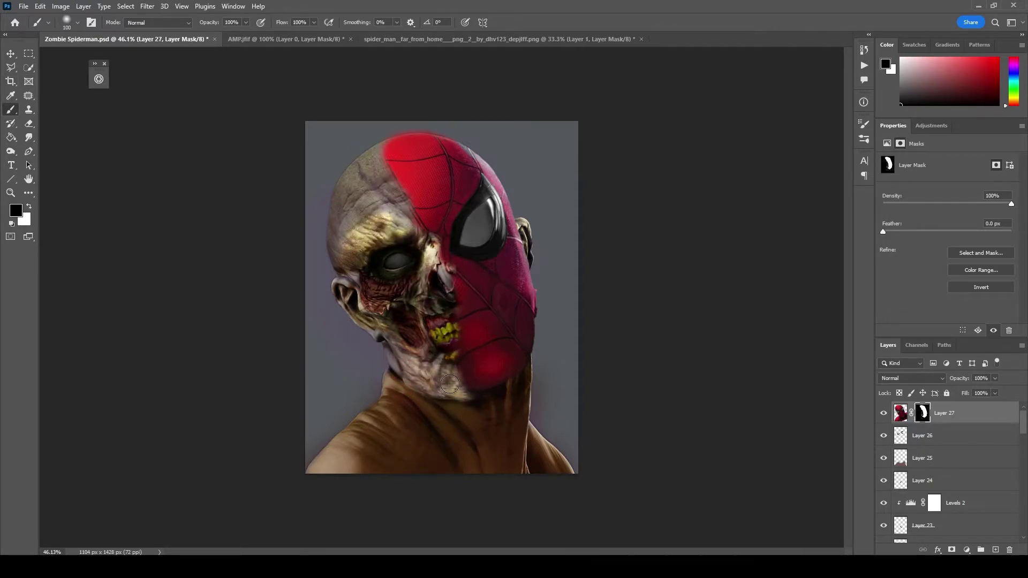
{"action": "key", "text": "x"}
{"action": "left_click", "coordinate": [362, 199]}
{"action": "left_click", "coordinate": [353, 244]}
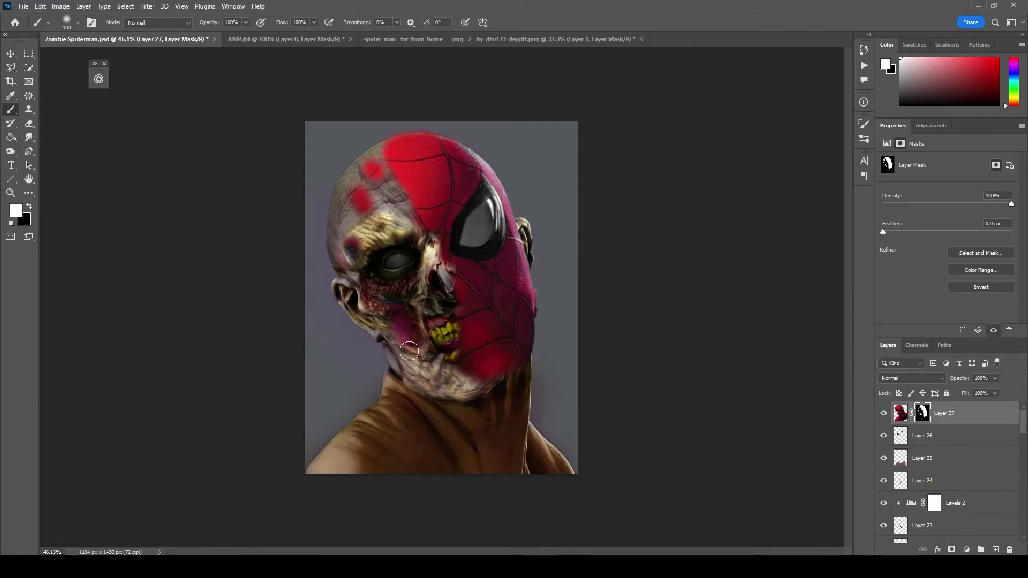
{"action": "key", "text": "ctrl+z"}
{"action": "key", "text": "ctrl+z"}
{"action": "key", "text": "ctrl+z"}
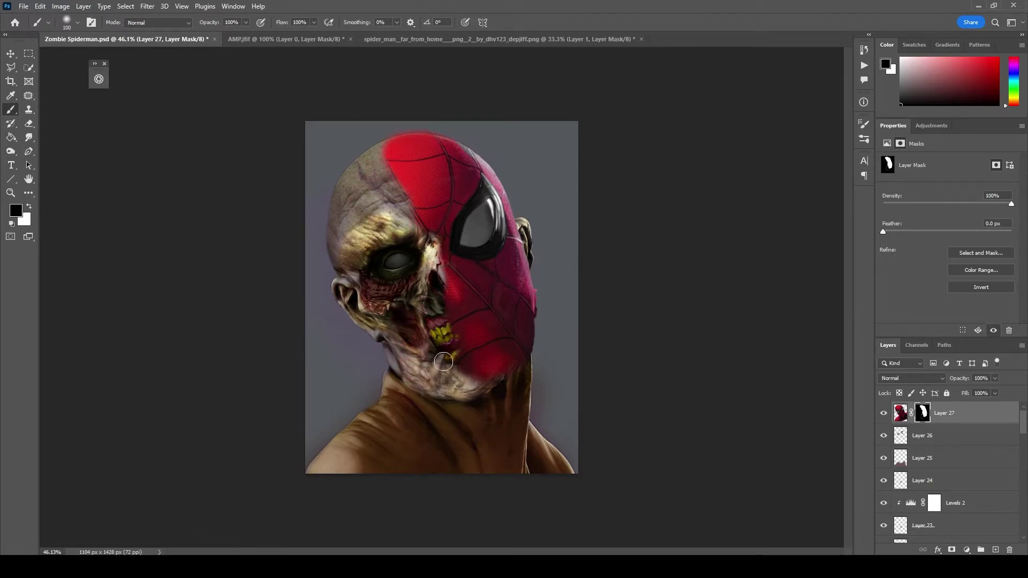
{"action": "left_click_drag", "start_coordinate": [430, 247], "coordinate": [512, 385]}
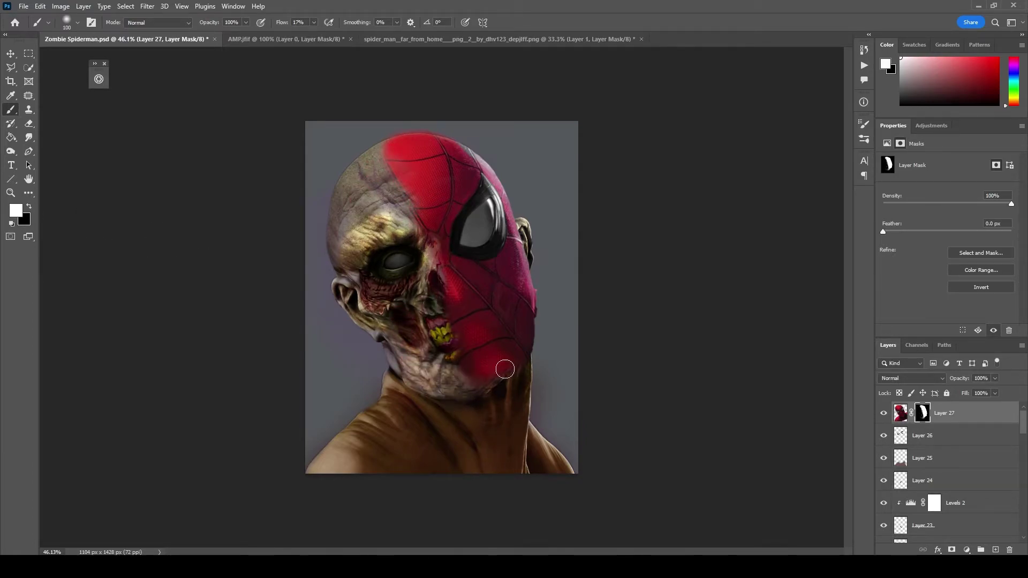
Add a new layer below Layer 27 and paint dark shading along the mask edge.
{"action": "key", "text": "ctrl+shift+alt+n"}
{"action": "key", "text": "x"}
{"action": "left_click_drag", "start_coordinate": [385, 144], "coordinate": [463, 354]}
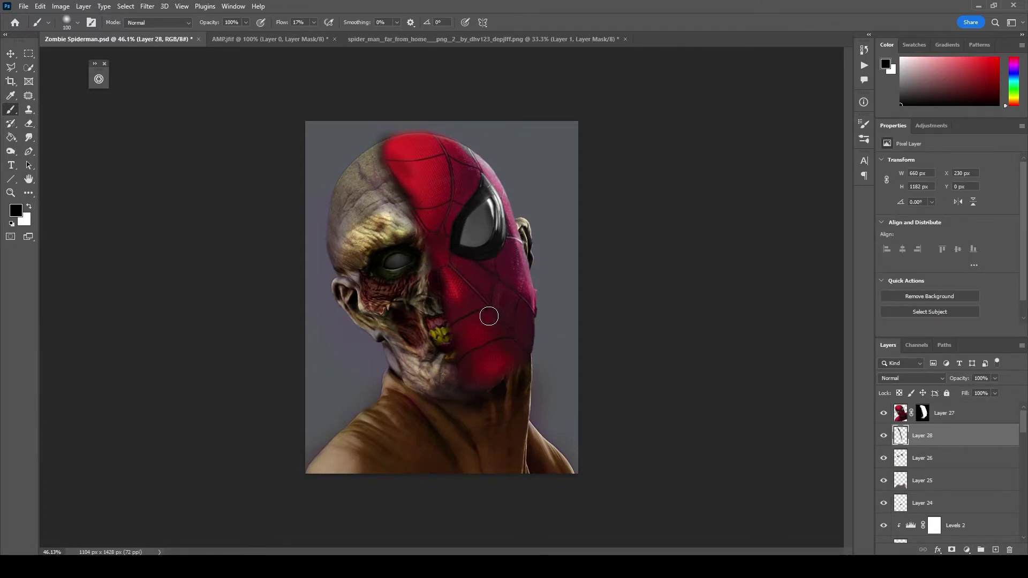
{"action": "key", "text": "alt+bracketright"}
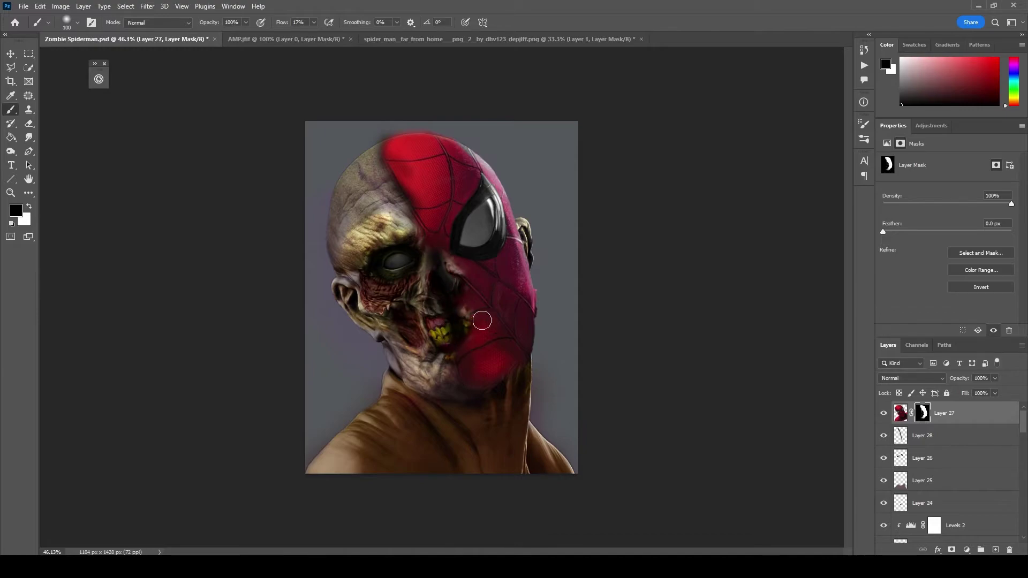
{"action": "key", "text": "alt+bracketright"}
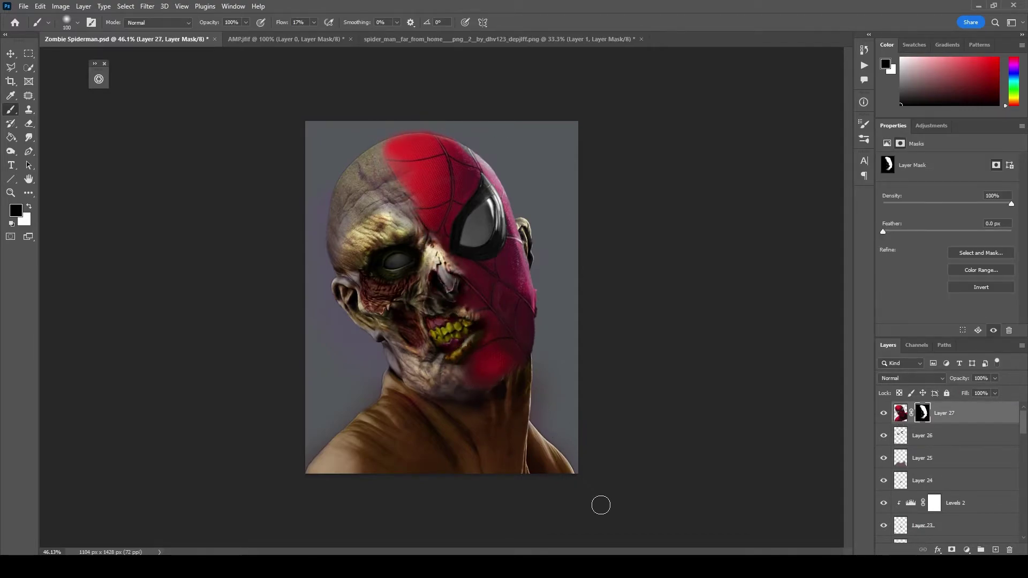
{"action": "key", "text": "alt+bracketleft"}
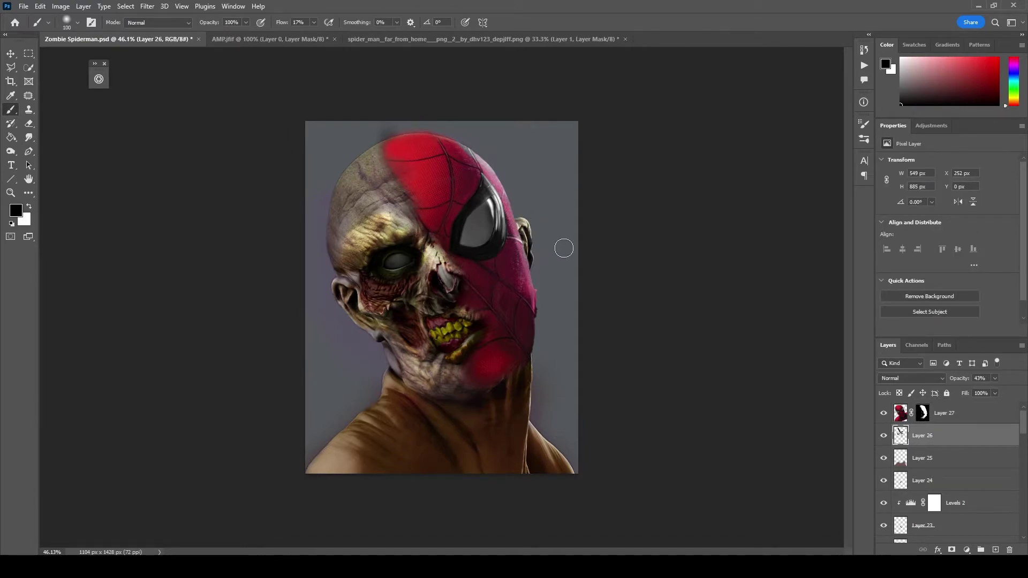
Stamp a merged copy, mask it to the selected subject, and clip Layer 27 to it.
{"action": "key", "text": "ctrl+shift+alt+e"}
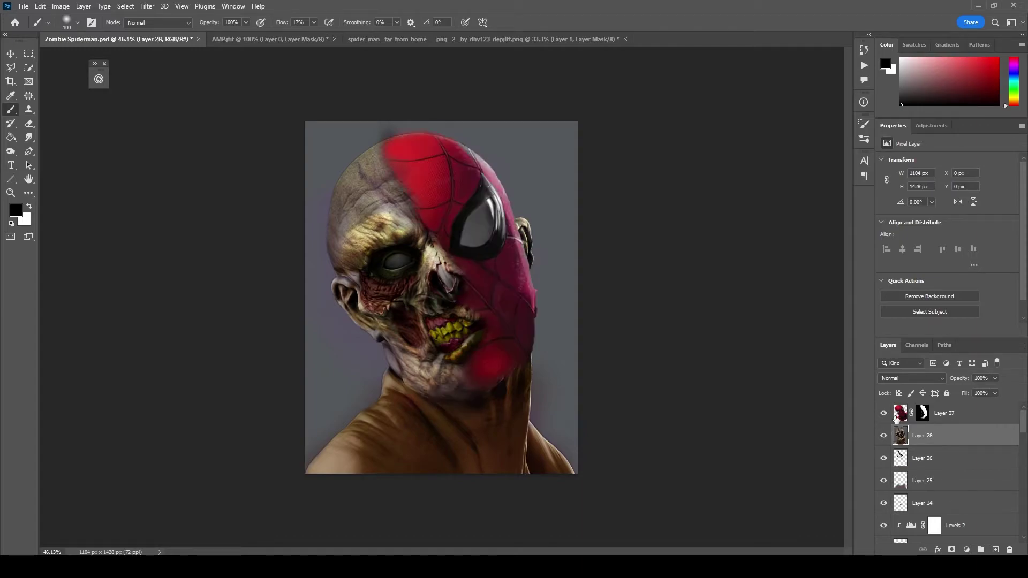
{"action": "key", "text": "w"}
{"action": "left_click", "coordinate": [307, 22]}
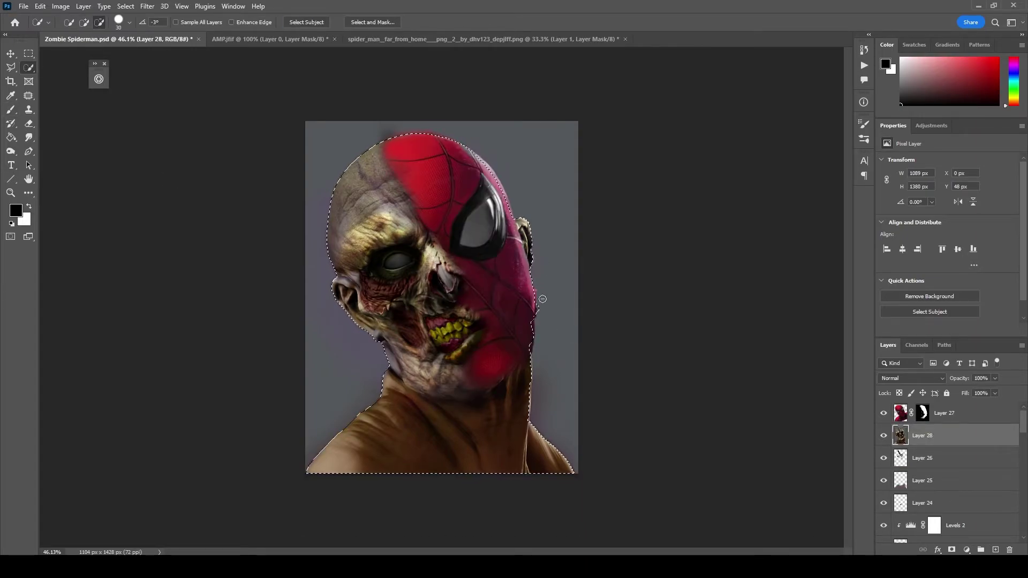
{"action": "left_click", "coordinate": [951, 550]}
{"action": "left_click", "coordinate": [898, 417]}
{"action": "left_click", "coordinate": [904, 425], "text": "alt"}
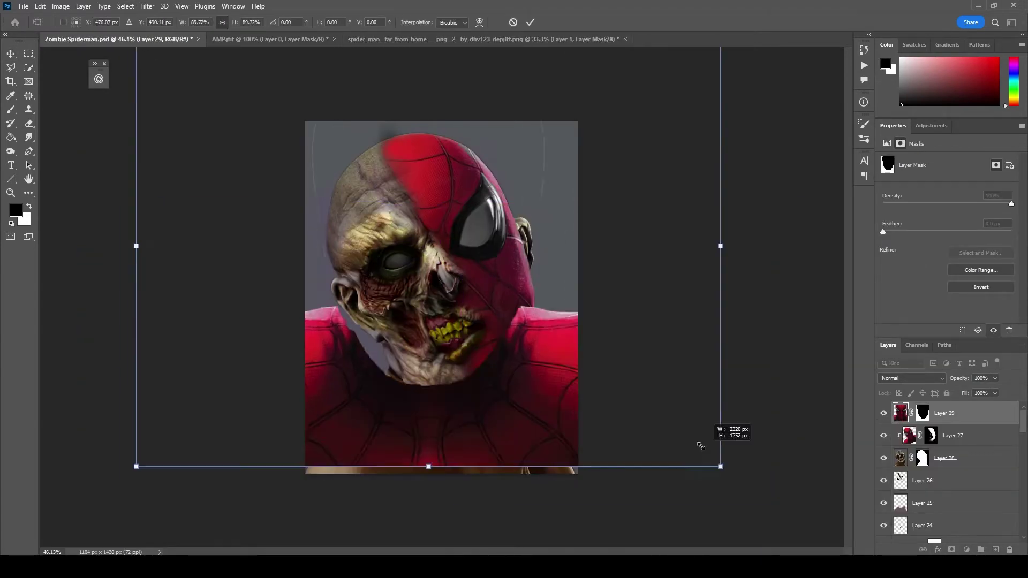
Scale the suit over the shoulders and bend its left edge with a warp split.
{"action": "mouse_move", "coordinate": [700, 446]}
{"action": "left_mouse_down"}
{"action": "mouse_move", "coordinate": [562, 408]}
{"action": "mouse_move", "coordinate": [583, 299]}
{"action": "left_mouse_up"}
{"action": "right_click", "coordinate": [378, 195]}
{"action": "left_click", "coordinate": [423, 261]}
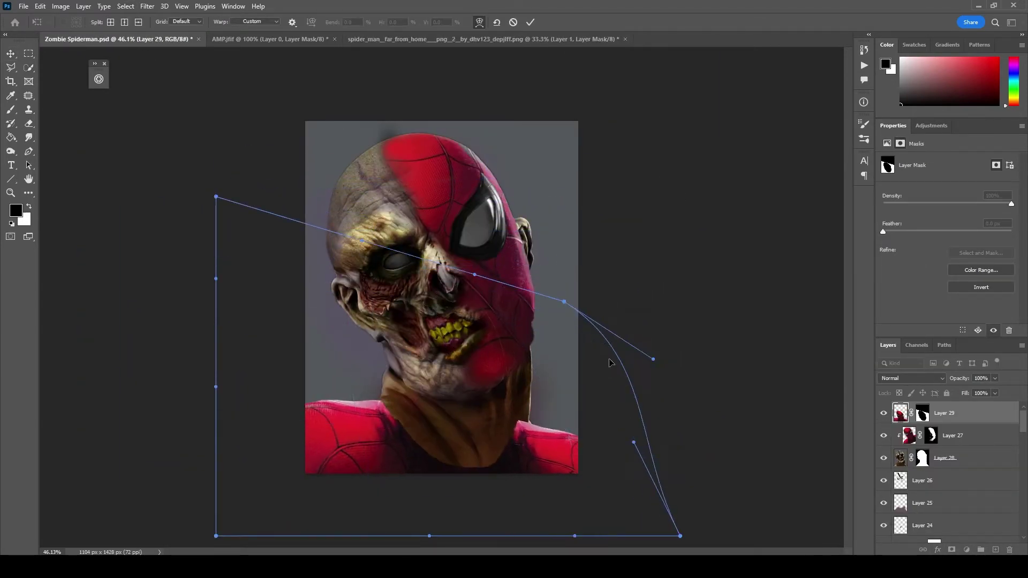
{"action": "left_click", "coordinate": [138, 22]}
{"action": "left_click", "coordinate": [355, 412]}
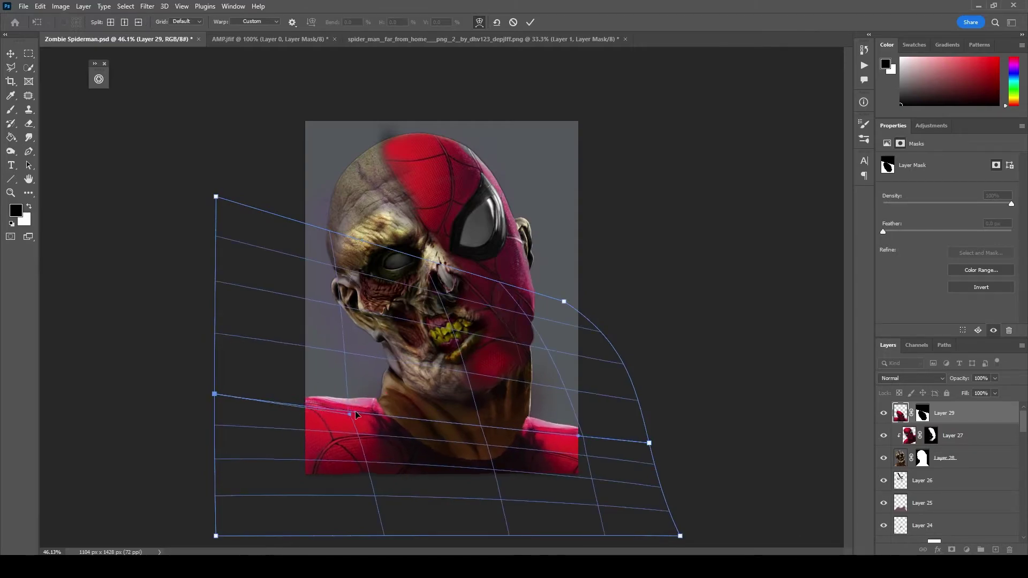
{"action": "left_click_drag", "start_coordinate": [214, 394], "coordinate": [209, 401]}
Apply an arc warp shape to the suit and commit the transform.
{"action": "left_click", "coordinate": [259, 21]}
{"action": "left_click", "coordinate": [249, 50]}
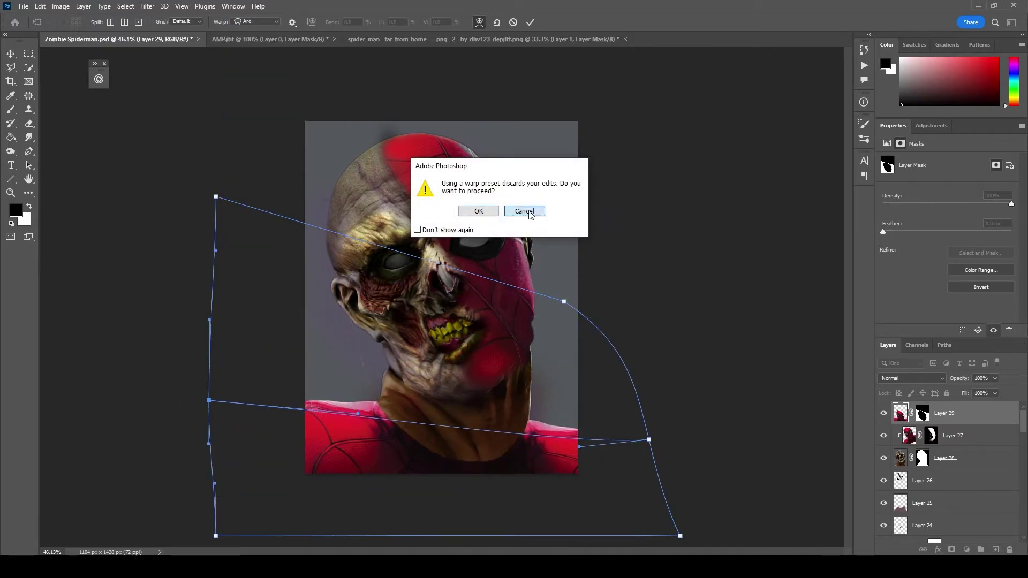
{"action": "left_click", "coordinate": [524, 211]}
{"action": "right_click", "coordinate": [493, 119]}
{"action": "left_click", "coordinate": [258, 21]}
{"action": "left_click", "coordinate": [249, 51]}
{"action": "left_click", "coordinate": [513, 22]}
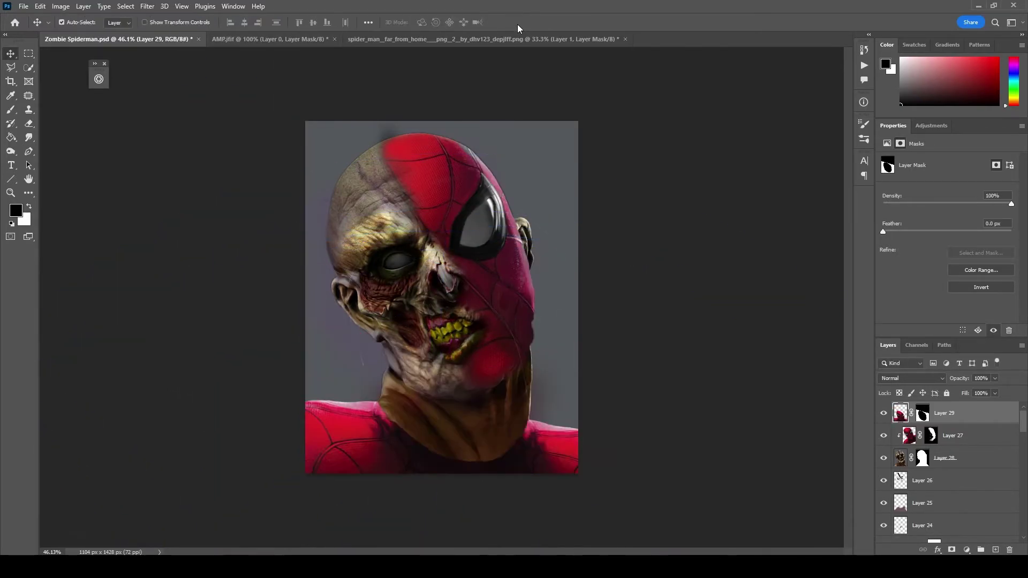
Paint the suit's mask to hide the red shoulder and reveal the zombie neck.
{"action": "key", "text": "7"}
{"action": "key", "text": "1"}
{"action": "key", "text": "b"}
{"action": "key", "text": "ctrl+backslash"}
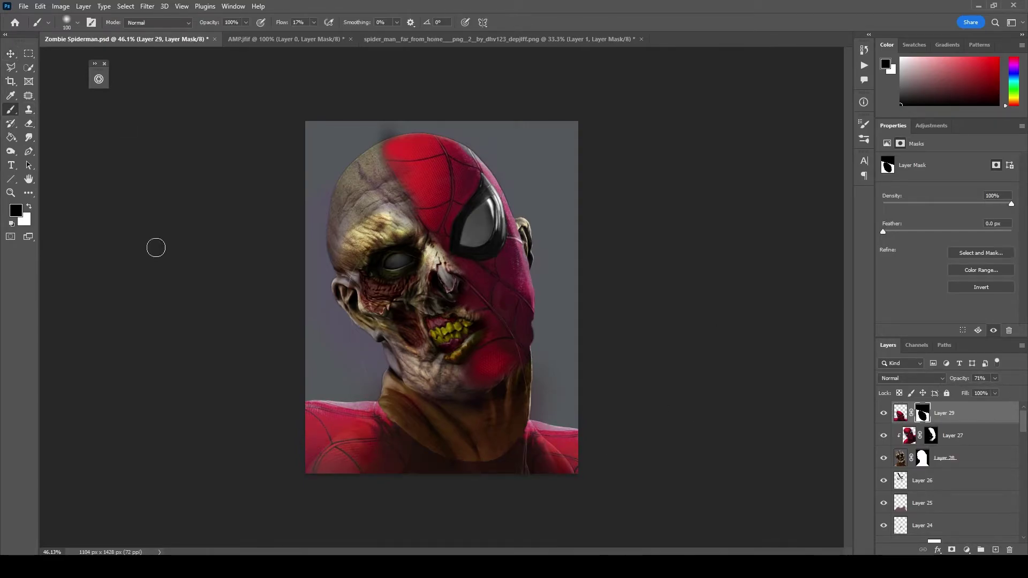
{"action": "left_click_drag", "start_coordinate": [335, 408], "coordinate": [301, 440]}
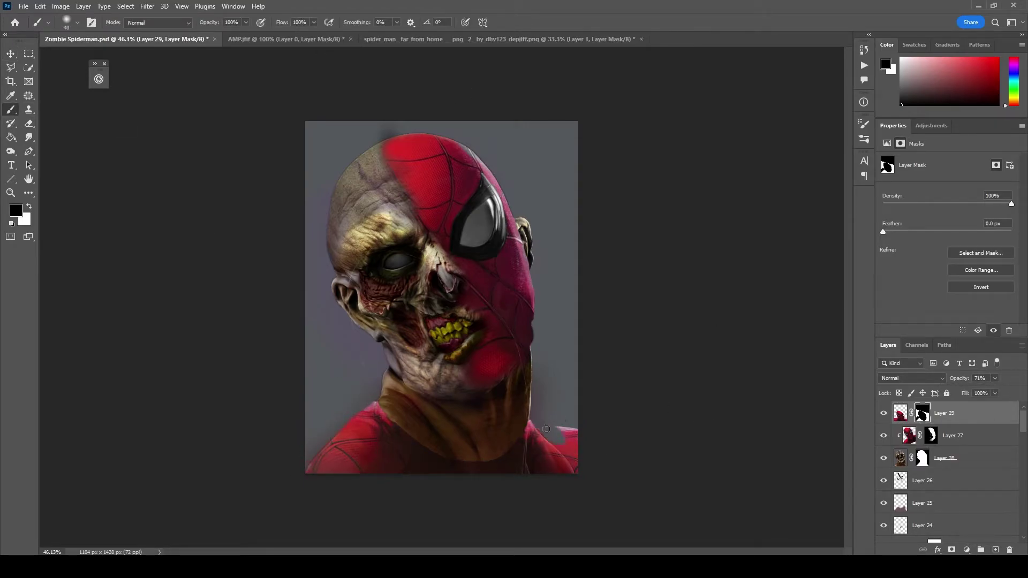
{"action": "left_click_drag", "start_coordinate": [994, 378], "coordinate": [1023, 395]}
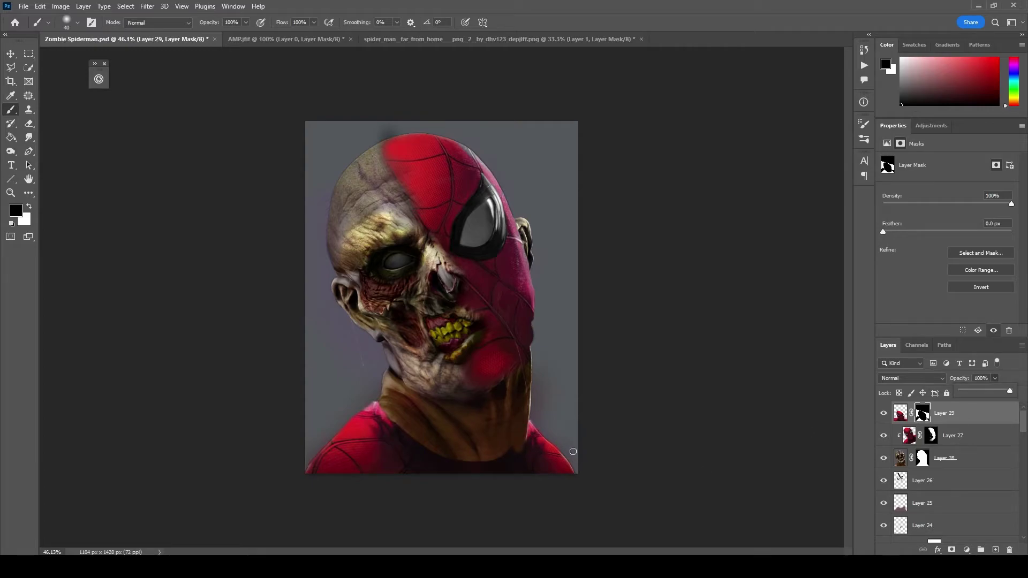
{"action": "left_click_drag", "start_coordinate": [380, 431], "coordinate": [395, 466]}
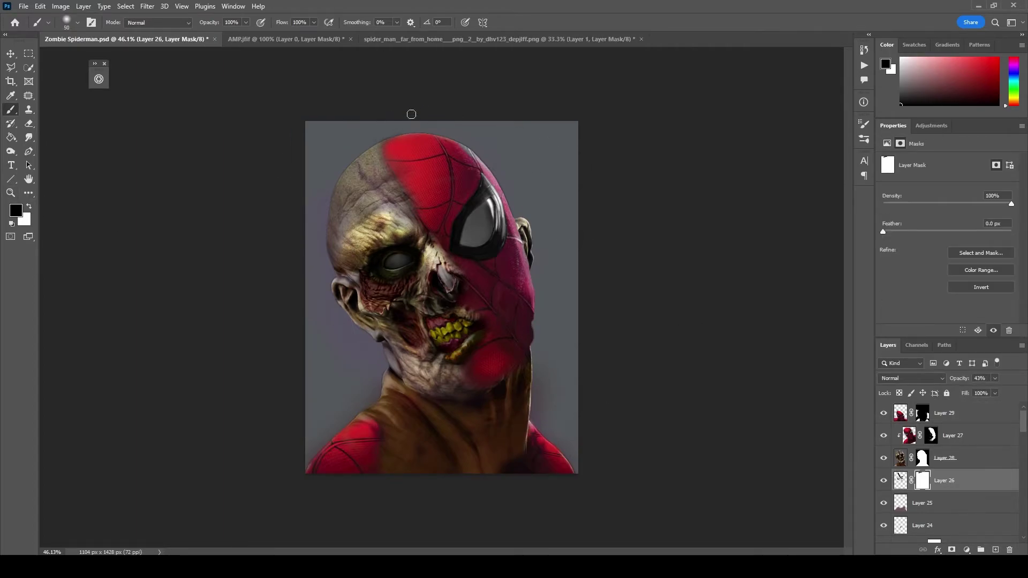
Zoom into the neck and refine Layer 29's suit mask edge with a smaller black brush.
{"action": "key", "text": "alt+bracketright"}
{"action": "key", "text": "alt+bracketright"}
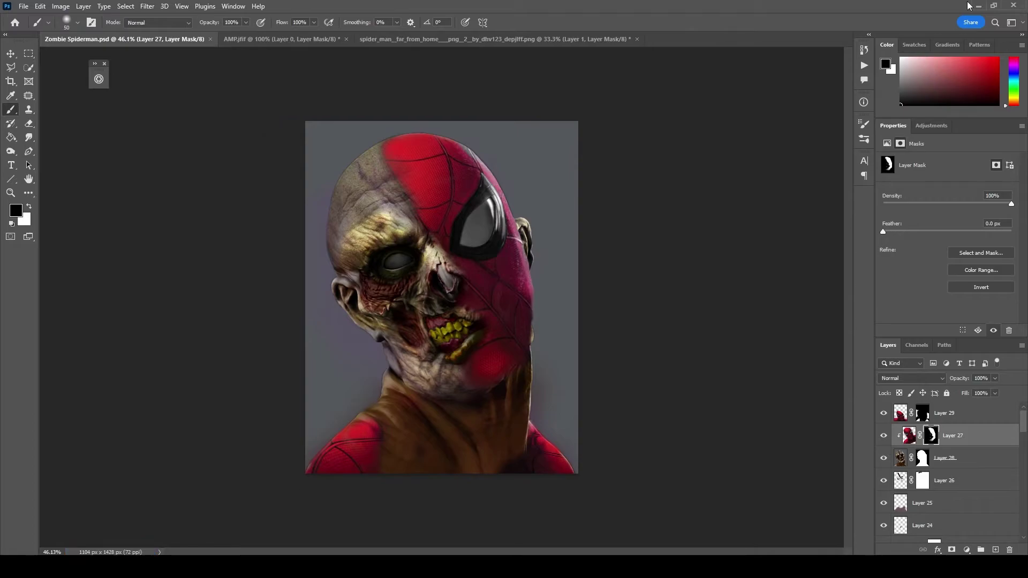
{"action": "key", "text": "alt+bracketright"}
{"action": "key", "text": "z"}
{"action": "mouse_move", "coordinate": [557, 439]}
{"action": "left_mouse_down"}
{"action": "mouse_move", "coordinate": [523, 514]}
{"action": "mouse_move", "coordinate": [476, 188]}
{"action": "left_mouse_up"}
{"action": "key", "text": "b"}
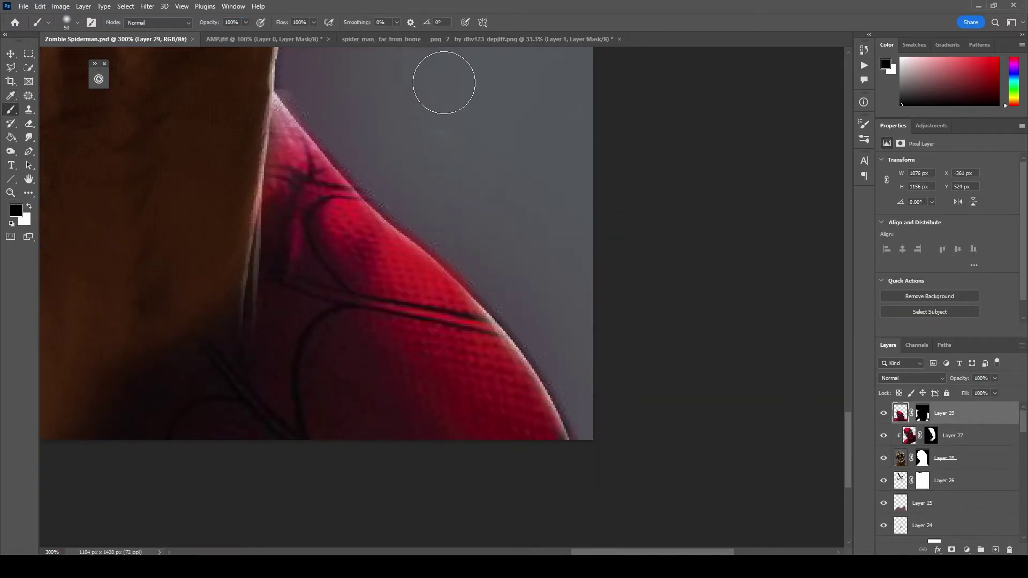
{"action": "key", "text": "ctrl+backslash"}
{"action": "key", "text": "bracketleft"}
{"action": "key", "text": "bracketleft"}
{"action": "key", "text": "bracketleft"}
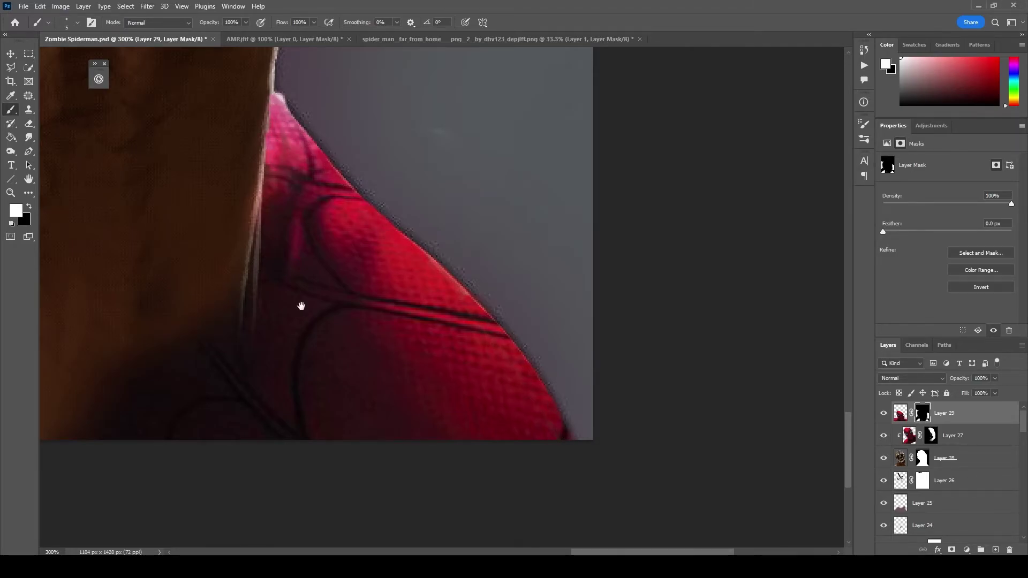
{"action": "left_click_drag", "start_coordinate": [301, 305], "coordinate": [551, 496]}
{"action": "key", "text": "x"}
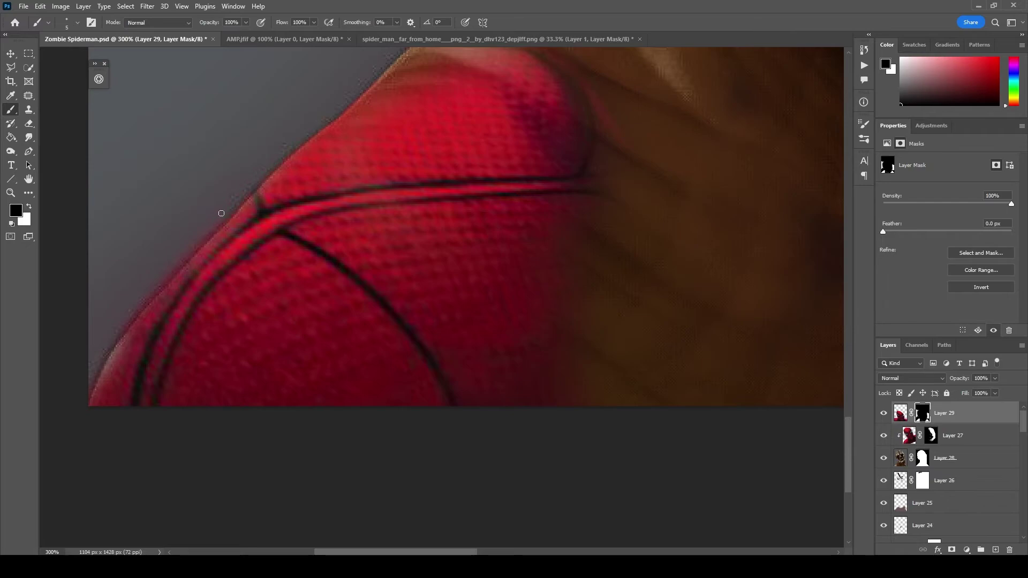
{"action": "left_click", "coordinate": [29, 208]}
{"action": "key", "text": "ctrl+0"}
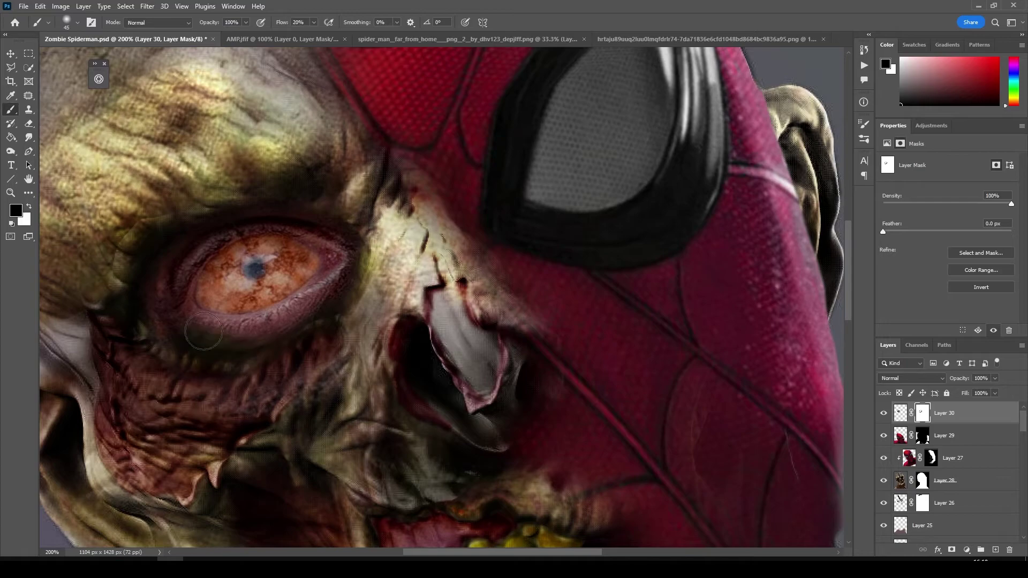
Resize the zombie eye and blend its edges into the socket on its mask.
{"action": "key", "text": "ctrl+0"}
{"action": "key", "text": "ctrl+t"}
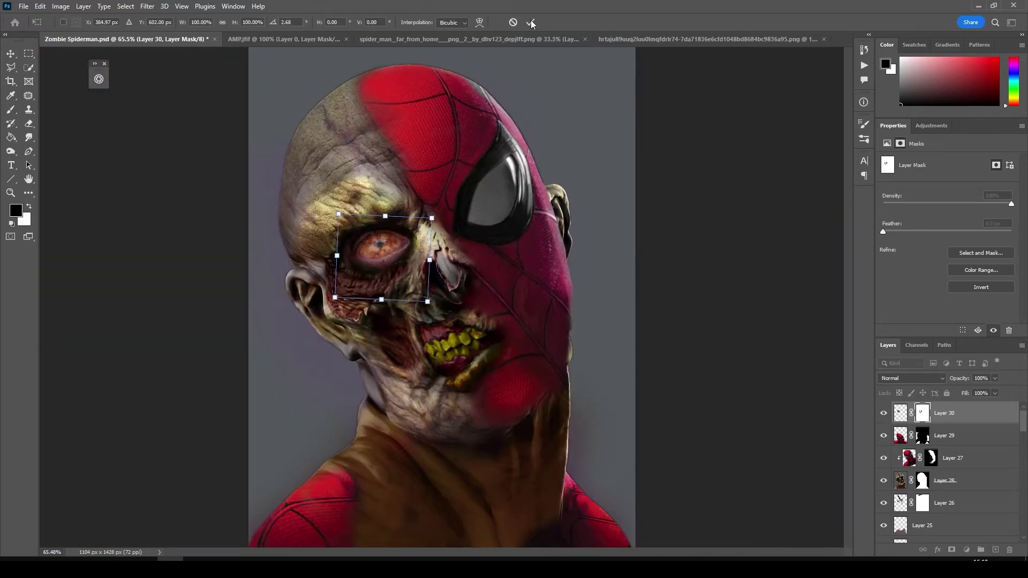
{"action": "left_click", "coordinate": [532, 23]}
{"action": "key", "text": "b"}
{"action": "key", "text": "ctrl+plus"}
{"action": "key", "text": "ctrl+plus"}
{"action": "key", "text": "ctrl+plus"}
{"action": "mouse_move", "coordinate": [340, 298]}
{"action": "left_mouse_down"}
{"action": "mouse_move", "coordinate": [523, 306]}
{"action": "mouse_move", "coordinate": [427, 254]}
{"action": "mouse_move", "coordinate": [377, 316]}
{"action": "left_mouse_up"}
Tint the eye with a clipped Hue/Saturation layer (Hue +2, Saturation +4).
{"action": "key", "text": "ctrl+0"}
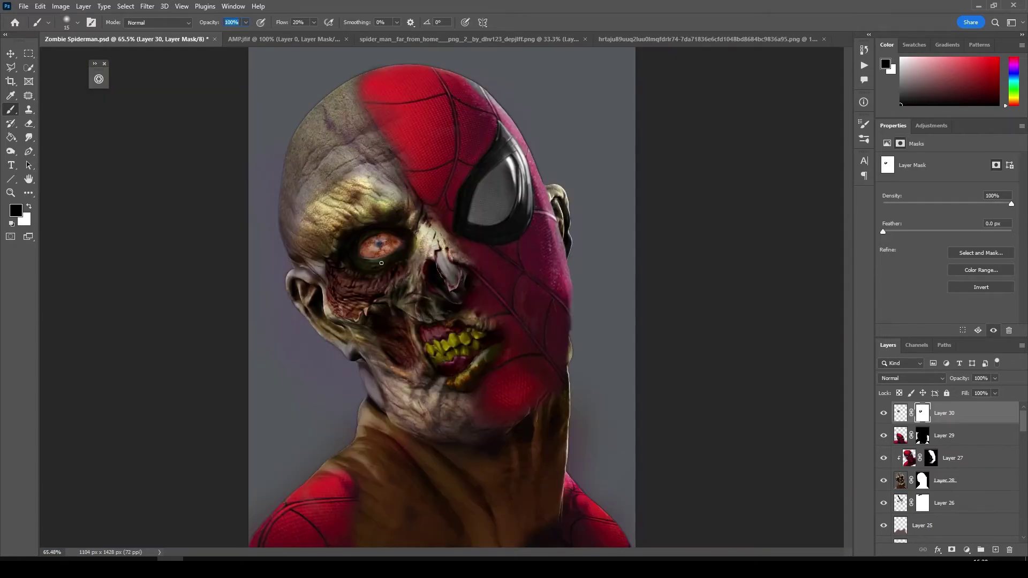
{"action": "key", "text": "ctrl+alt+u"}
{"action": "mouse_move", "coordinate": [948, 202]}
{"action": "left_mouse_down"}
{"action": "mouse_move", "coordinate": [923, 207]}
{"action": "mouse_move", "coordinate": [958, 224]}
{"action": "left_mouse_up"}
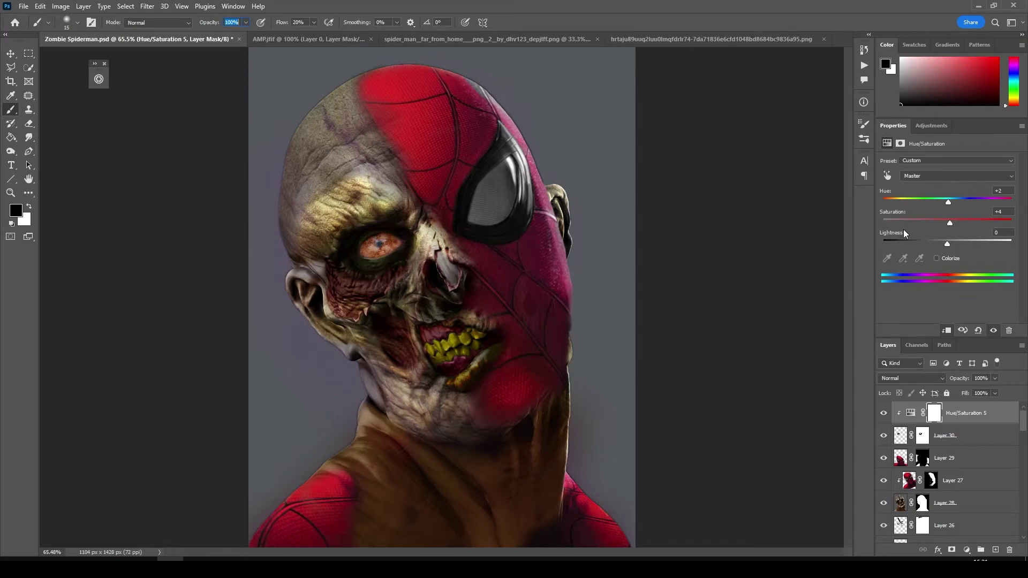
Trim Layer 27's mask along the ear and head edge.
{"action": "left_click", "coordinate": [542, 199], "text": "ctrl"}
{"action": "mouse_move", "coordinate": [582, 253]}
{"action": "left_mouse_down"}
{"action": "mouse_move", "coordinate": [588, 296]}
{"action": "mouse_move", "coordinate": [575, 327]}
{"action": "left_mouse_up"}
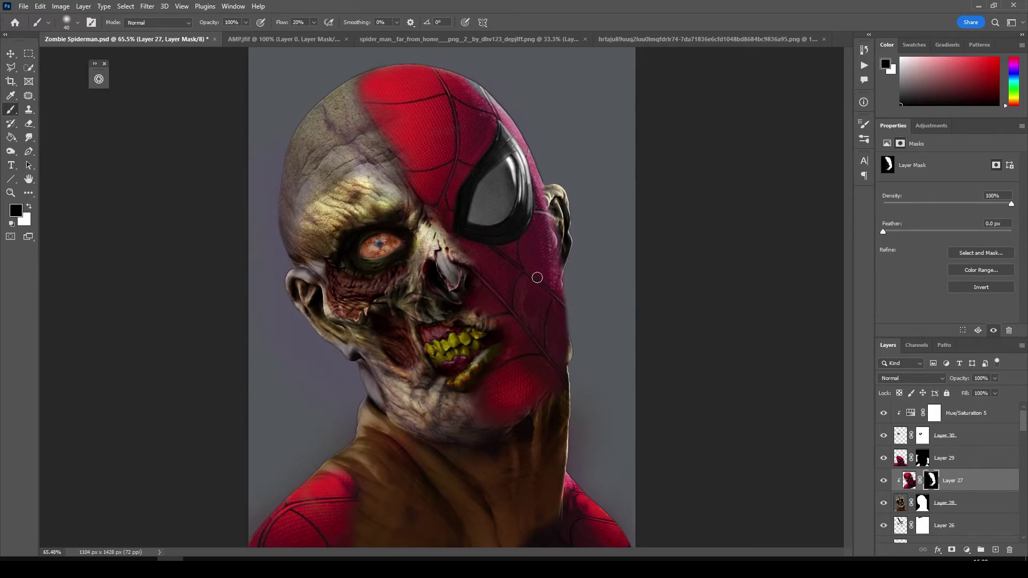
{"action": "left_click_drag", "start_coordinate": [546, 204], "coordinate": [564, 255]}
Stamp a new merged layer, add an empty layer, and launch the StockSolo plugin.
{"action": "key", "text": "ctrl+alt+shift+e"}
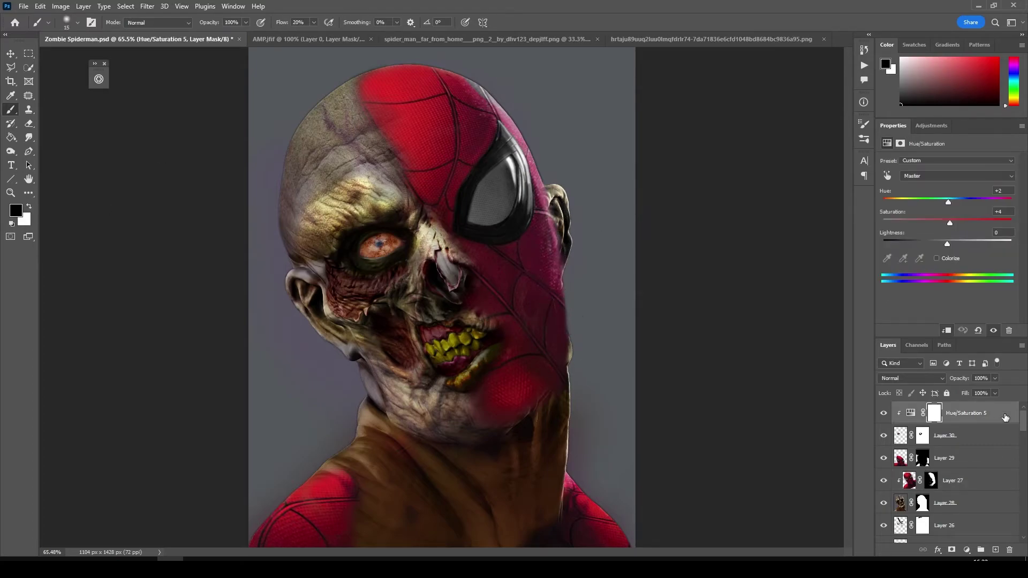
{"action": "key", "text": "ctrl+alt+shift+n"}
{"action": "left_click", "coordinate": [204, 6]}
{"action": "left_click", "coordinate": [225, 64]}
Search StockSolo for 'creepy' and place the scratched-surface photo.
{"action": "type", "text": "creepy"}
{"action": "key", "text": "Return"}
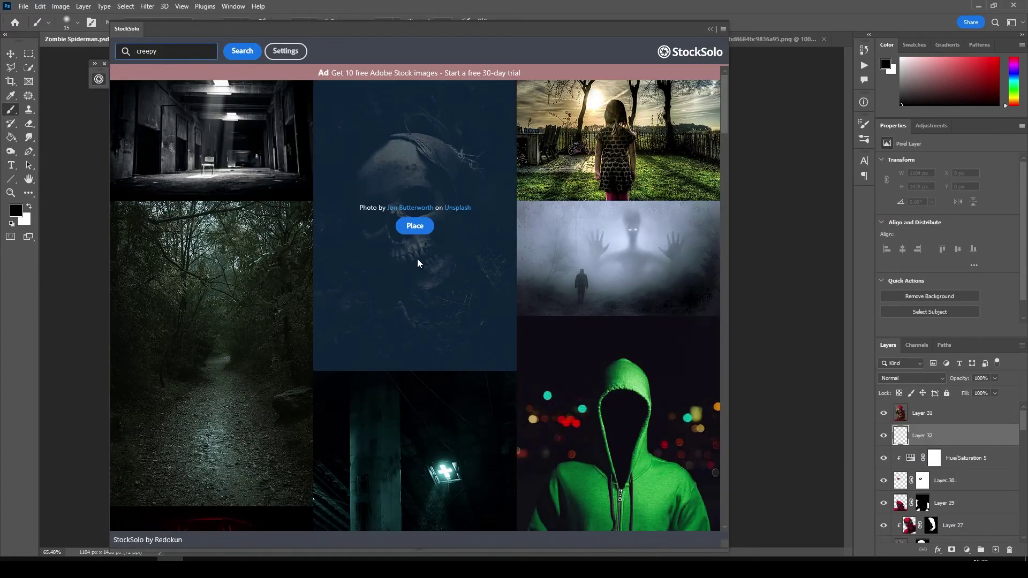
{"action": "scroll", "coordinate": [417, 258], "scroll_direction": "down", "scroll_amount": 5}
{"action": "scroll", "coordinate": [422, 323], "scroll_direction": "down", "scroll_amount": 5}
{"action": "scroll", "coordinate": [425, 327], "scroll_direction": "down", "scroll_amount": 5}
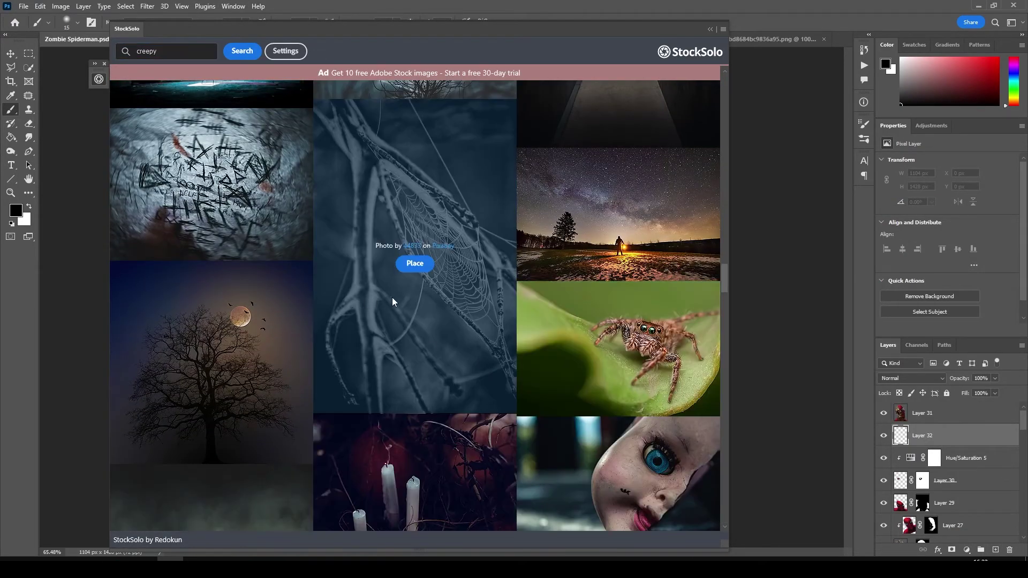
{"action": "left_click", "coordinate": [415, 264]}
Mask Layer 31 to its selected head subject.
{"action": "left_click", "coordinate": [922, 413]}
{"action": "key", "text": "w"}
{"action": "left_click", "coordinate": [293, 22]}
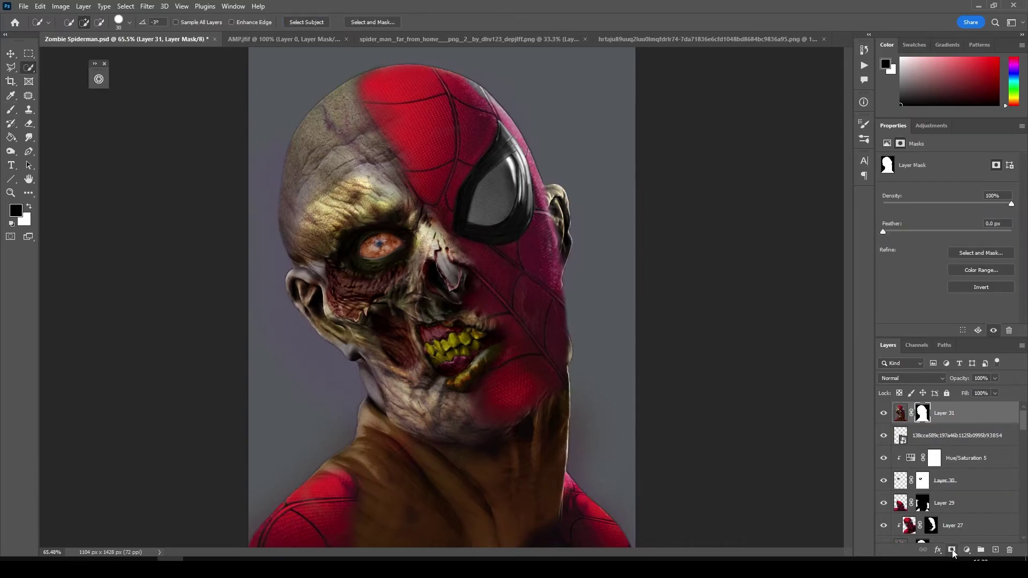
{"action": "left_click", "coordinate": [952, 550]}
Enlarge the placed photo to fill the whole canvas.
{"action": "left_click", "coordinate": [956, 435]}
{"action": "key", "text": "ctrl+t"}
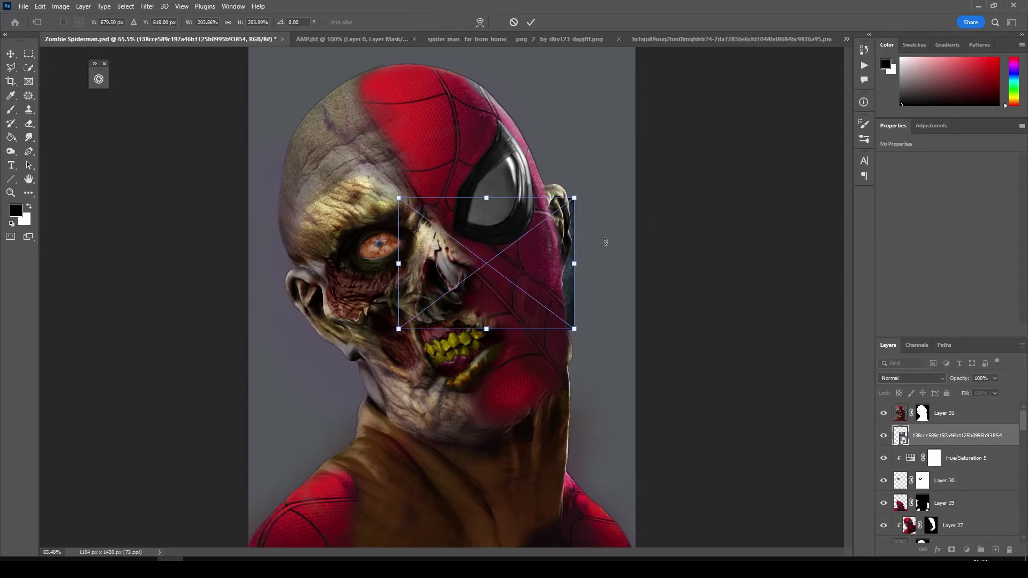
{"action": "left_click_drag", "start_coordinate": [574, 329], "coordinate": [819, 547]}
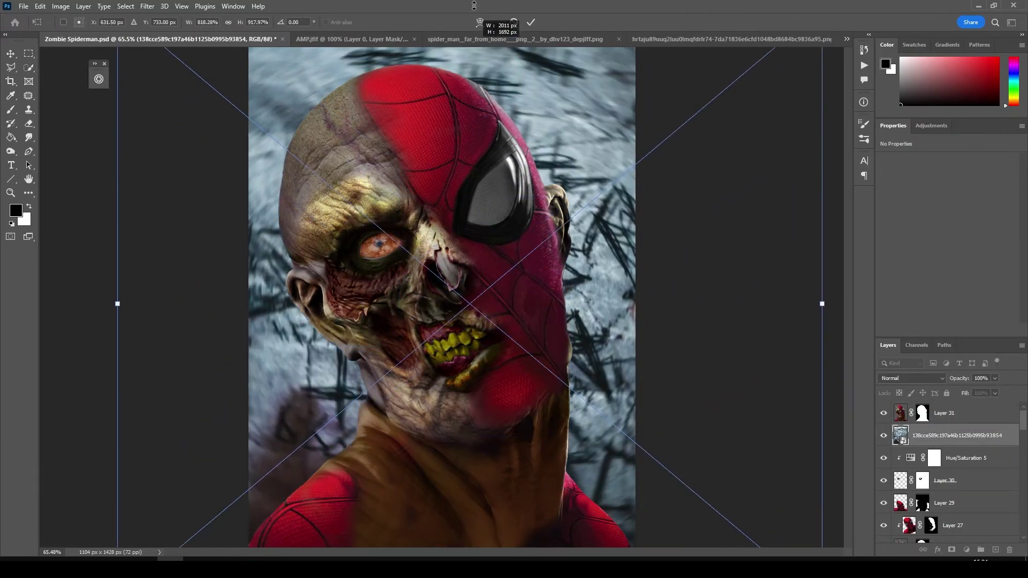
{"action": "key", "text": "Return"}
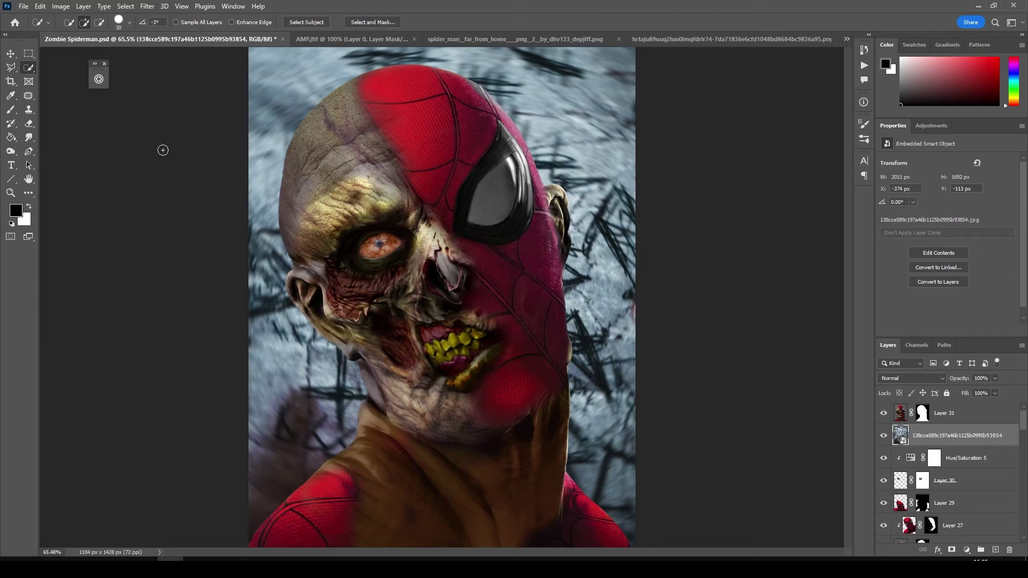
{"action": "left_click", "coordinate": [922, 413]}
{"action": "key", "text": "b"}
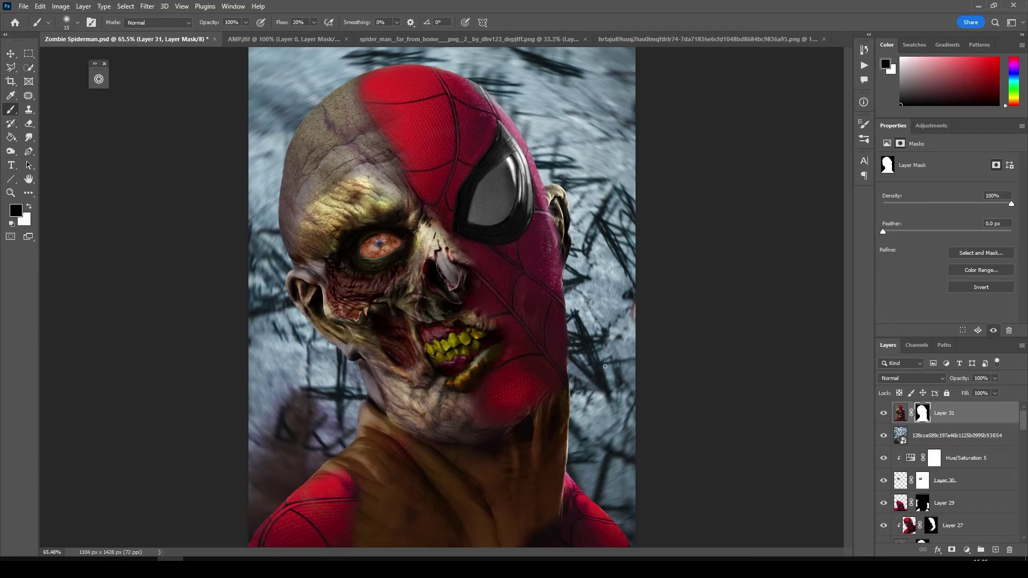
Blur the backdrop photo with a 5.2-pixel Gaussian Blur and darken it with Levels.
{"action": "left_click", "coordinate": [955, 436]}
{"action": "left_click", "coordinate": [147, 6]}
{"action": "left_click", "coordinate": [321, 155]}
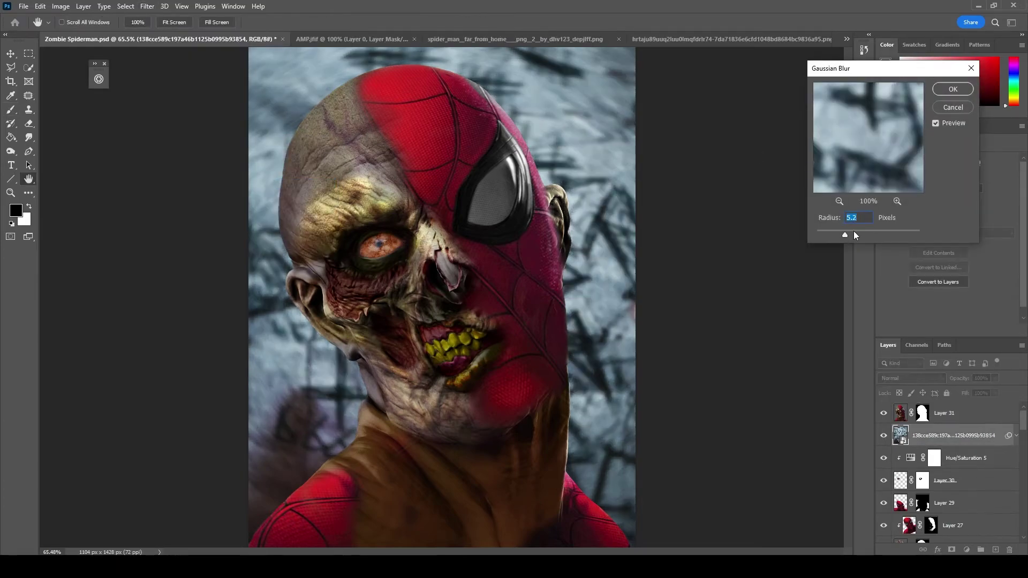
{"action": "left_click", "coordinate": [951, 91]}
{"action": "left_click", "coordinate": [917, 150]}
{"action": "left_click_drag", "start_coordinate": [1013, 269], "coordinate": [960, 269]}
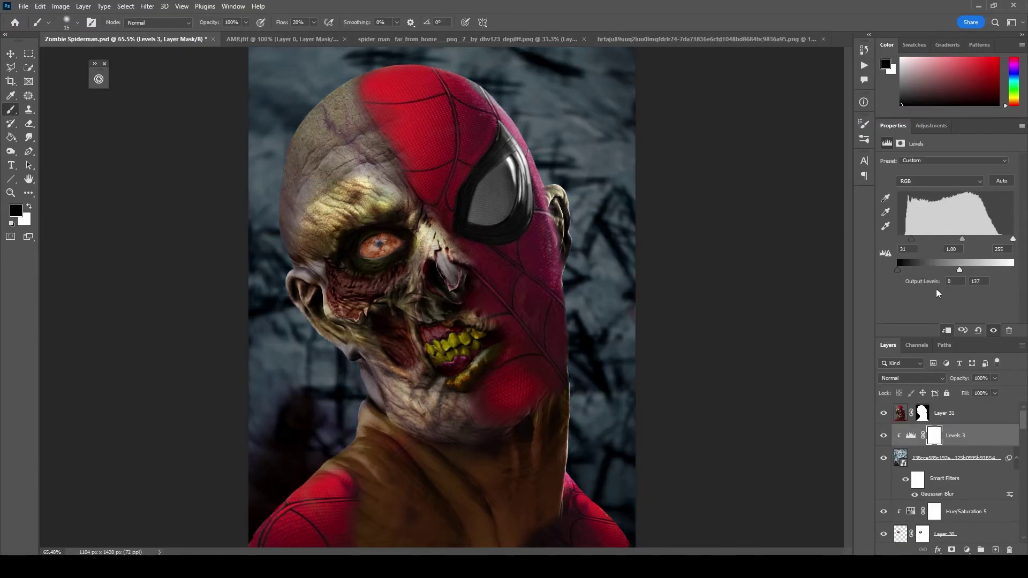
Zoom in on the jaw edge to check Layer 31's mask.
{"action": "key", "text": "z"}
{"action": "left_click_drag", "start_coordinate": [595, 292], "coordinate": [895, 394]}
{"action": "left_click", "coordinate": [922, 413]}
{"action": "key", "text": "b"}
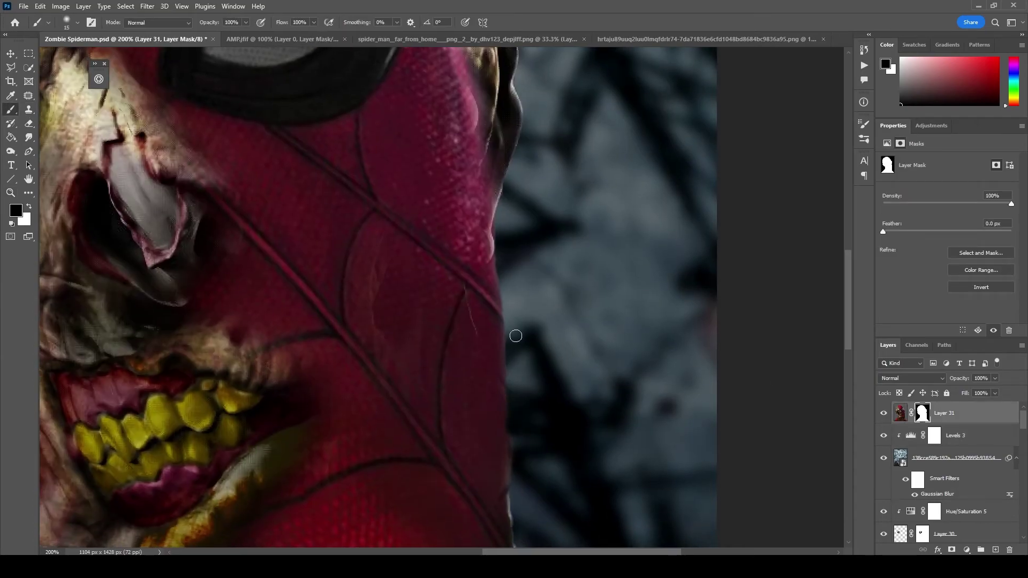
{"action": "scroll", "coordinate": [562, 339], "scroll_direction": "down", "scroll_amount": 3}
{"action": "scroll", "coordinate": [563, 248], "scroll_direction": "down", "scroll_amount": 3}
{"action": "key", "text": "ctrl+0"}
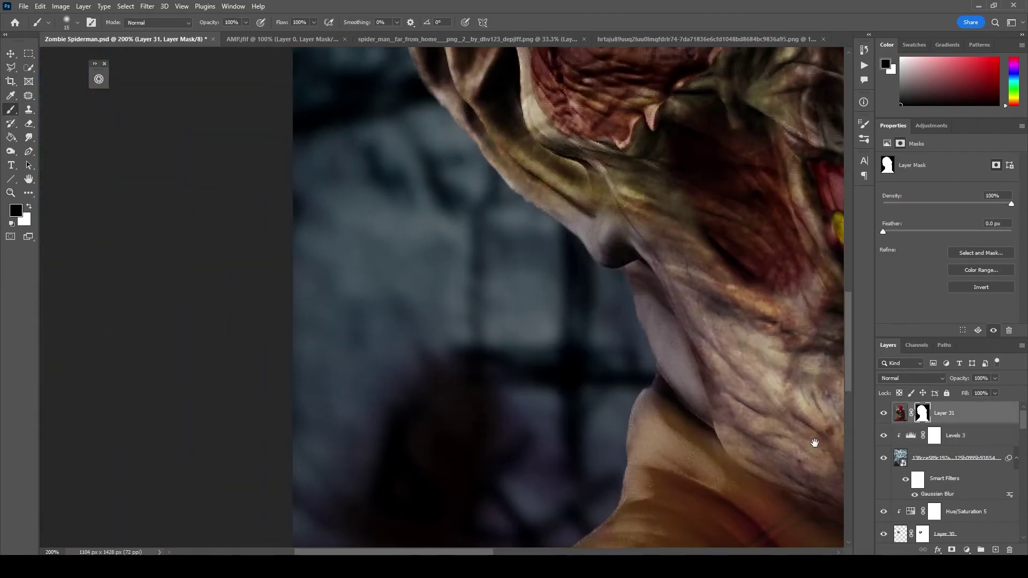
Add a Color Balance adjustment greening the midtones (+12, +13, −18).
{"action": "left_click", "coordinate": [900, 412]}
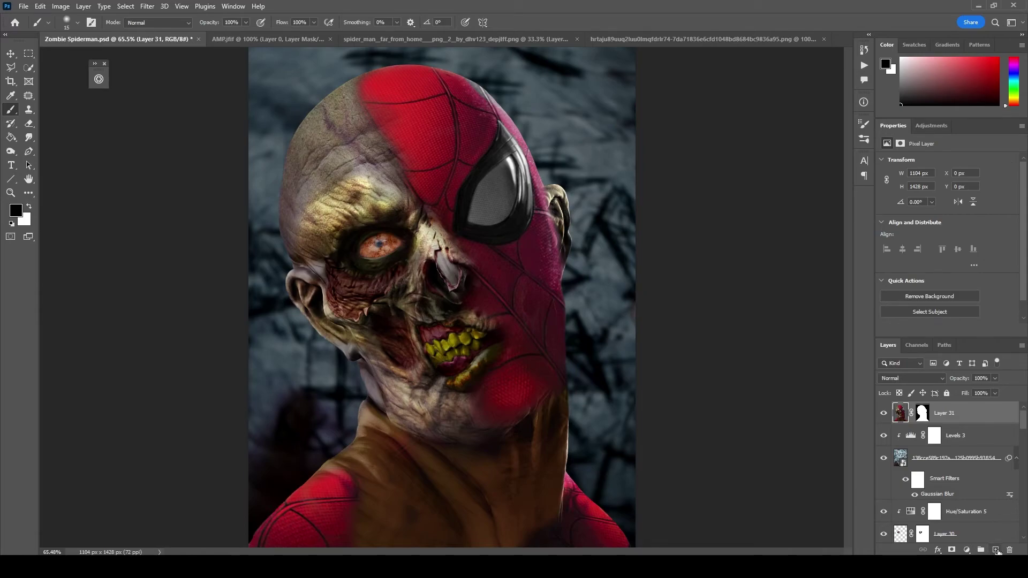
{"action": "left_click", "coordinate": [967, 549]}
{"action": "left_click", "coordinate": [985, 429]}
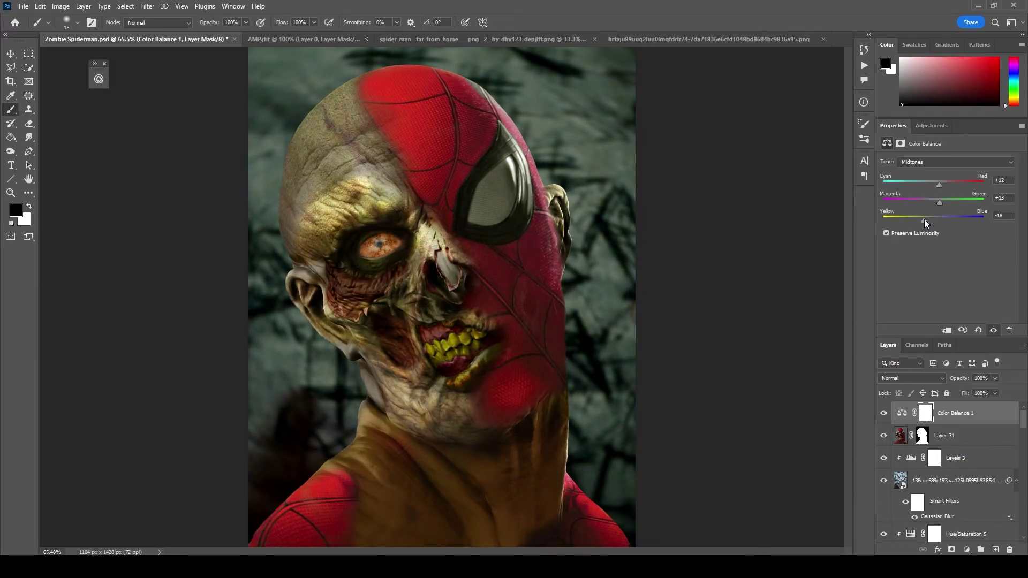
Tint the Color Balance shadows slightly green, then switch the tone range to Highlights.
{"action": "key", "text": "alt+1"}
{"action": "left_click_drag", "start_coordinate": [930, 219], "coordinate": [939, 185]}
{"action": "left_click", "coordinate": [956, 162]}
{"action": "left_click", "coordinate": [926, 187]}
Add a new layer filled with 50% gray and set it to Overlay blending.
{"action": "left_click", "coordinate": [955, 458]}
{"action": "left_click", "coordinate": [943, 435]}
{"action": "left_click", "coordinate": [995, 550]}
{"action": "left_click", "coordinate": [40, 6]}
{"action": "left_click", "coordinate": [59, 206]}
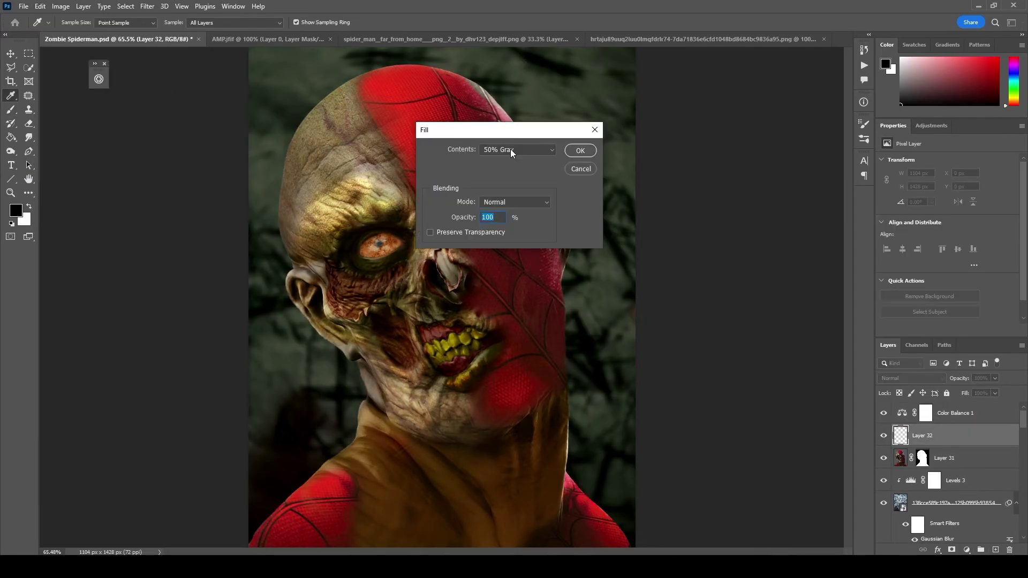
{"action": "key", "text": "Return"}
{"action": "key", "text": "shift+alt+o"}
Set up the Dodge tool at 21% exposure with the view at 100%.
{"action": "key", "text": "b"}
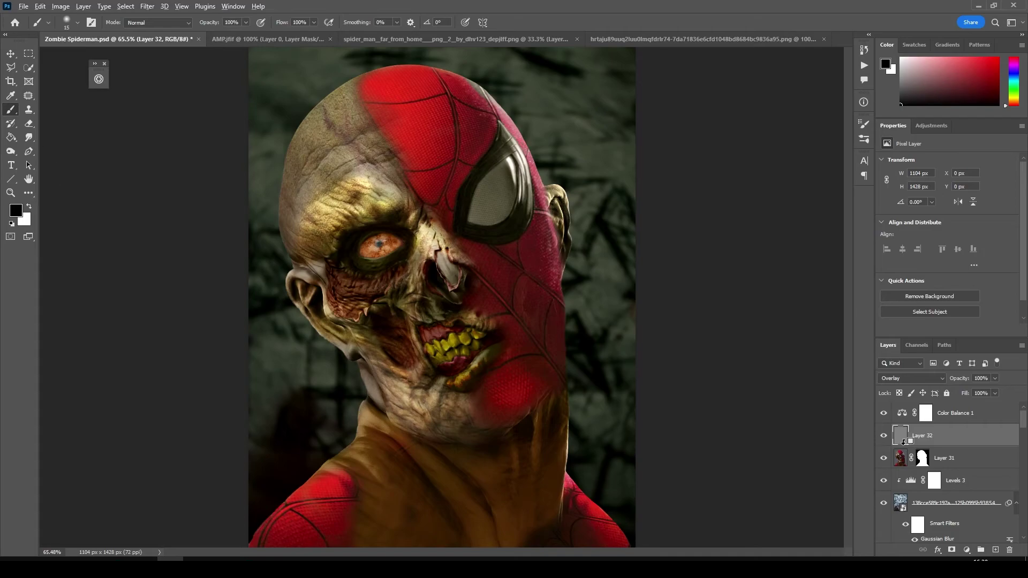
{"action": "key", "text": "ctrl+1"}
{"action": "left_click", "coordinate": [10, 152]}
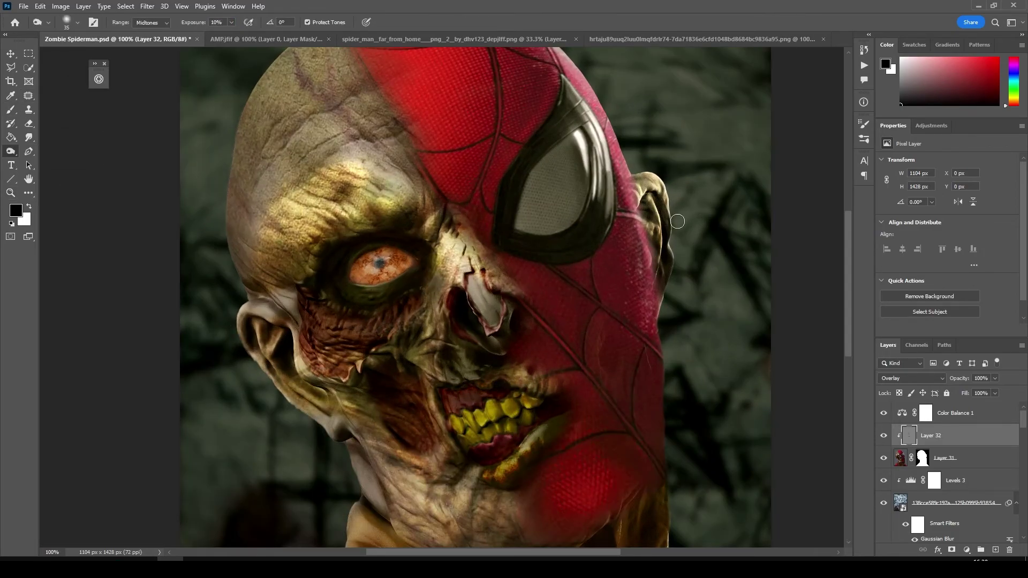
{"action": "key", "text": "bracketright"}
{"action": "key", "text": "bracketright"}
{"action": "key", "text": "bracketright"}
{"action": "key", "text": "bracketleft"}
{"action": "key", "text": "bracketleft"}
{"action": "key", "text": "bracketleft"}
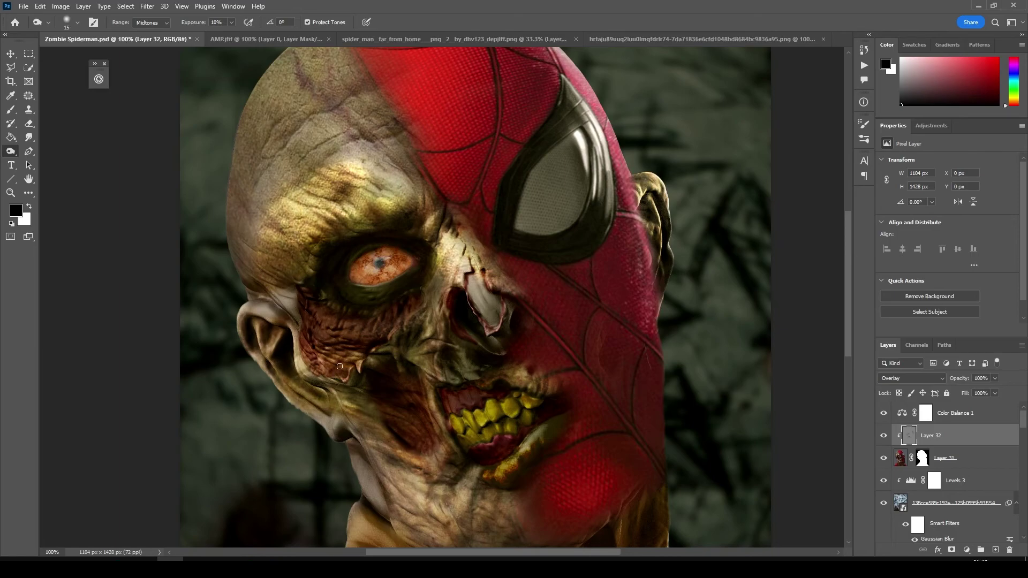
{"action": "key", "text": "2"}
{"action": "key", "text": "1"}
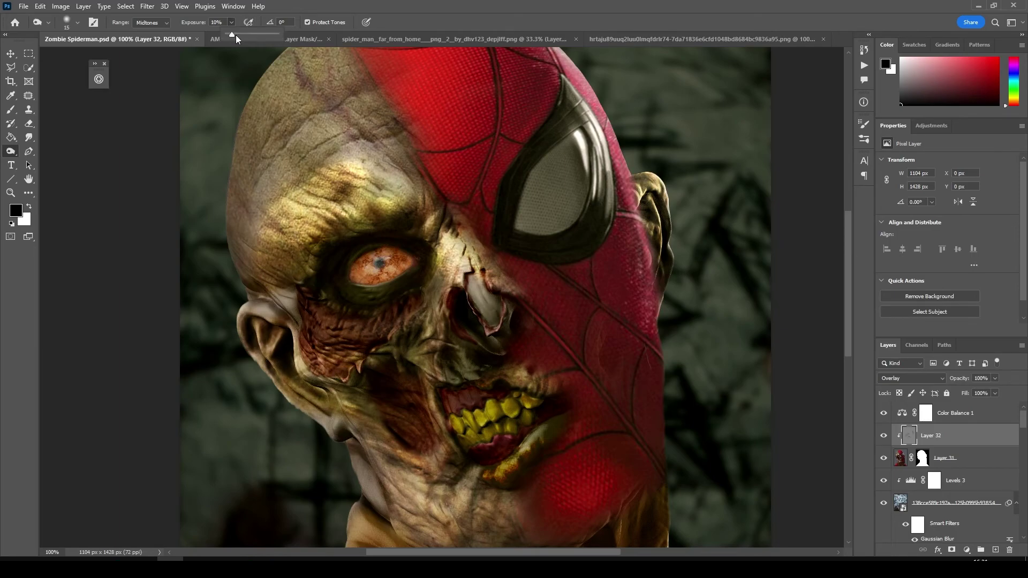
Enlarge the dodge brush to 300 and dodge the head.
{"action": "scroll", "coordinate": [448, 414], "scroll_direction": "down", "scroll_amount": 3}
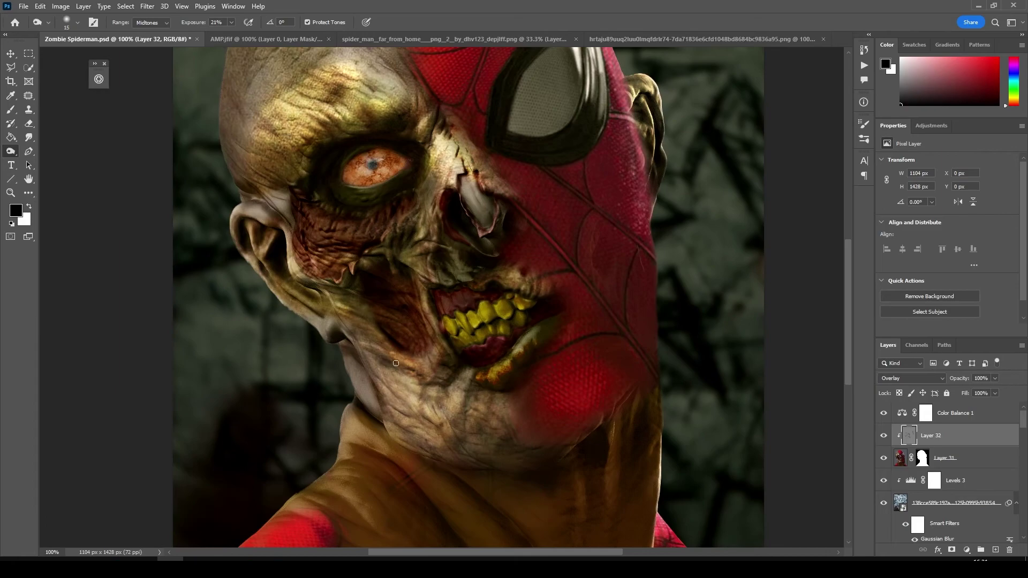
{"action": "scroll", "coordinate": [242, 198], "scroll_direction": "up", "scroll_amount": 2}
{"action": "scroll", "coordinate": [368, 114], "scroll_direction": "right", "scroll_amount": 2}
{"action": "key", "text": "bracketright"}
{"action": "key", "text": "bracketright"}
{"action": "key", "text": "bracketright"}
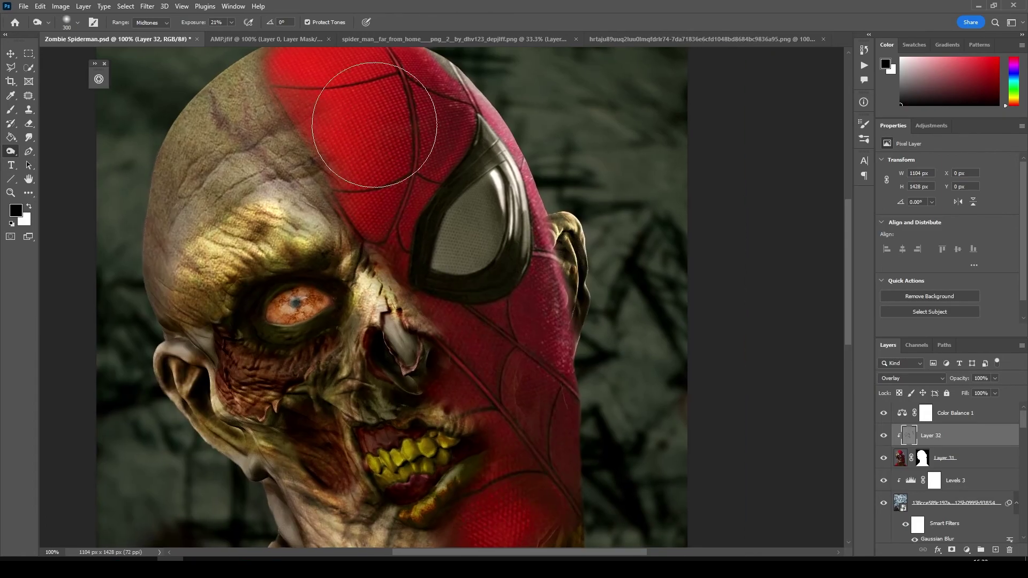
{"action": "scroll", "coordinate": [367, 114], "scroll_direction": "down", "scroll_amount": 10}
{"action": "scroll", "coordinate": [501, 306], "scroll_direction": "down", "scroll_amount": 3}
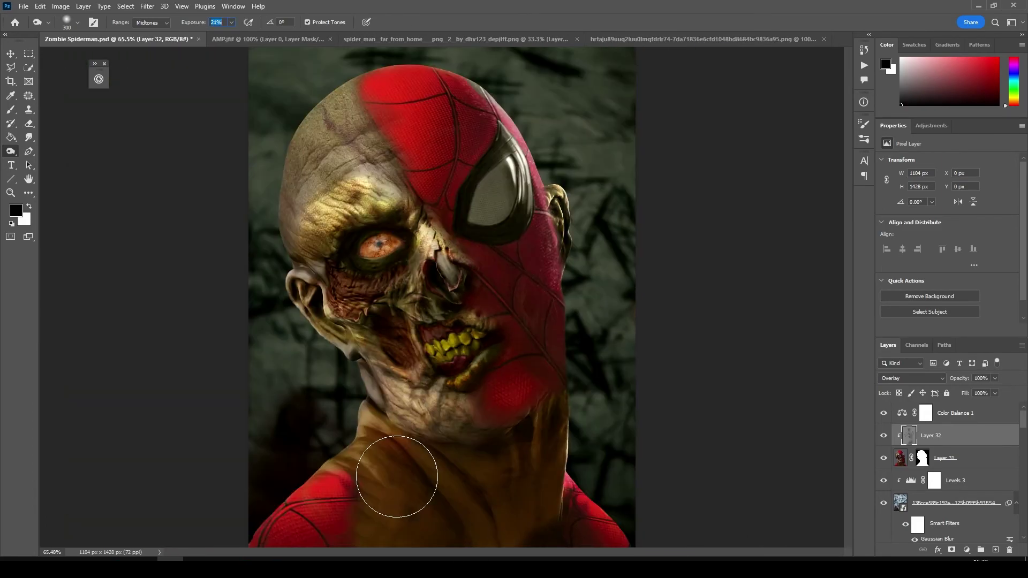
Select the Color Balance 1 layer, zoom in on the neck, and shrink the brush to 200.
{"action": "left_click", "coordinate": [955, 412]}
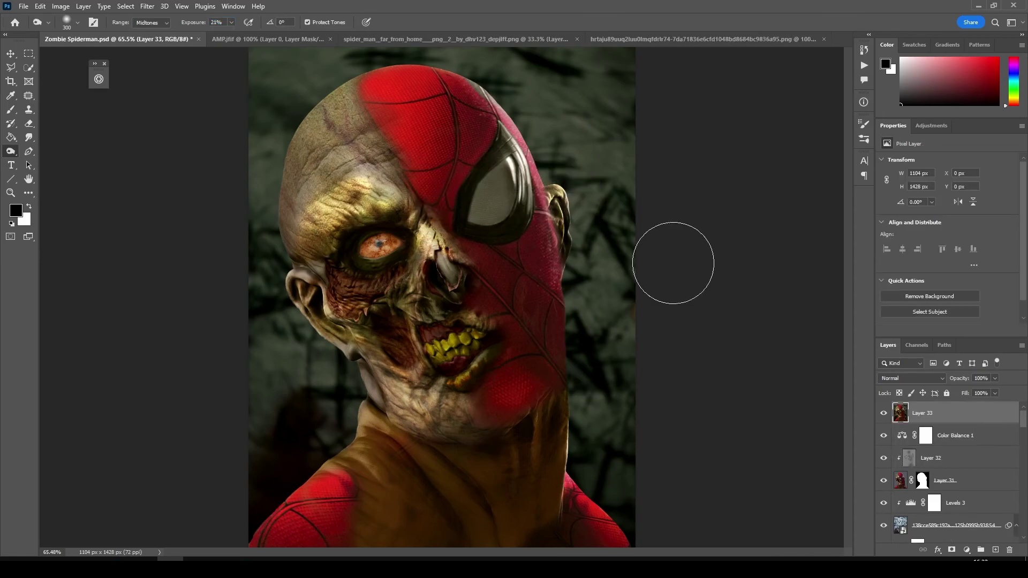
{"action": "scroll", "coordinate": [246, 253], "scroll_direction": "up", "scroll_amount": 5}
{"action": "key", "text": "alt+bracketleft"}
{"action": "scroll", "coordinate": [369, 285], "scroll_direction": "down", "scroll_amount": 3}
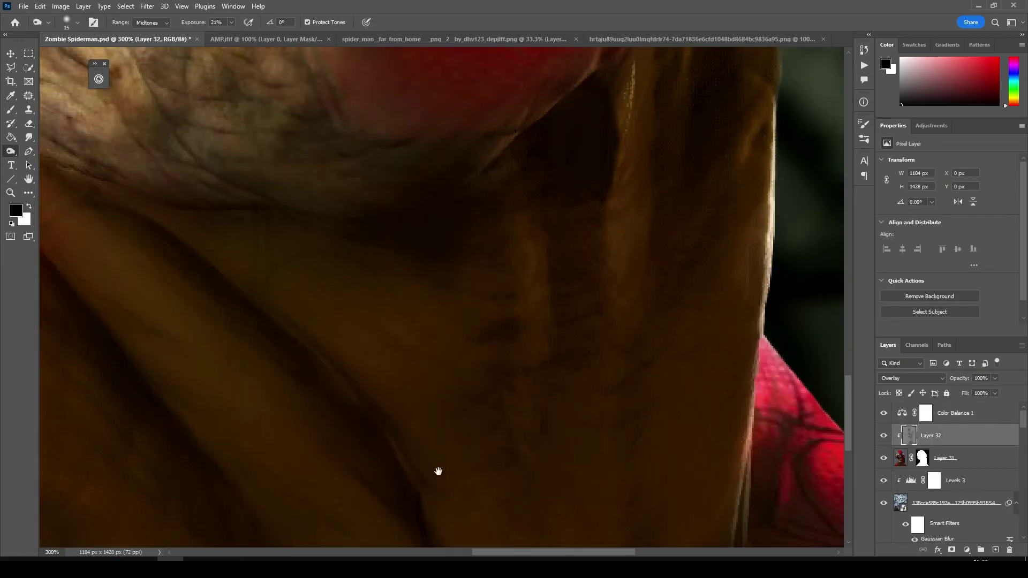
{"action": "key", "text": "bracketleft"}
{"action": "key", "text": "bracketleft"}
{"action": "key", "text": "ctrl+0"}
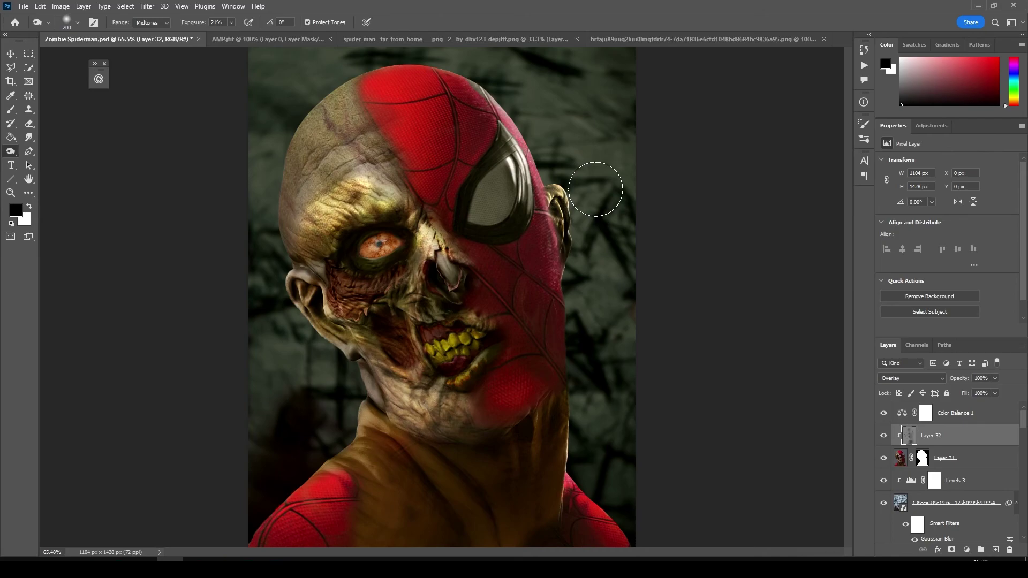
Switch to the Burn tool and select the topmost layer.
{"action": "key", "text": "alt+bracketright"}
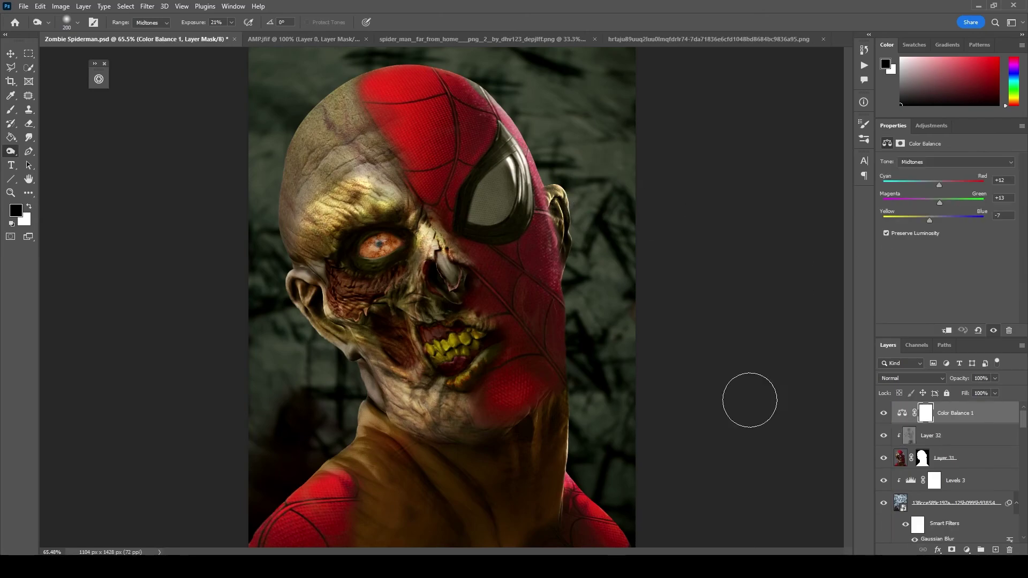
{"action": "key", "text": "alt+bracketleft"}
{"action": "right_click", "coordinate": [10, 152]}
{"action": "left_click", "coordinate": [54, 161]}
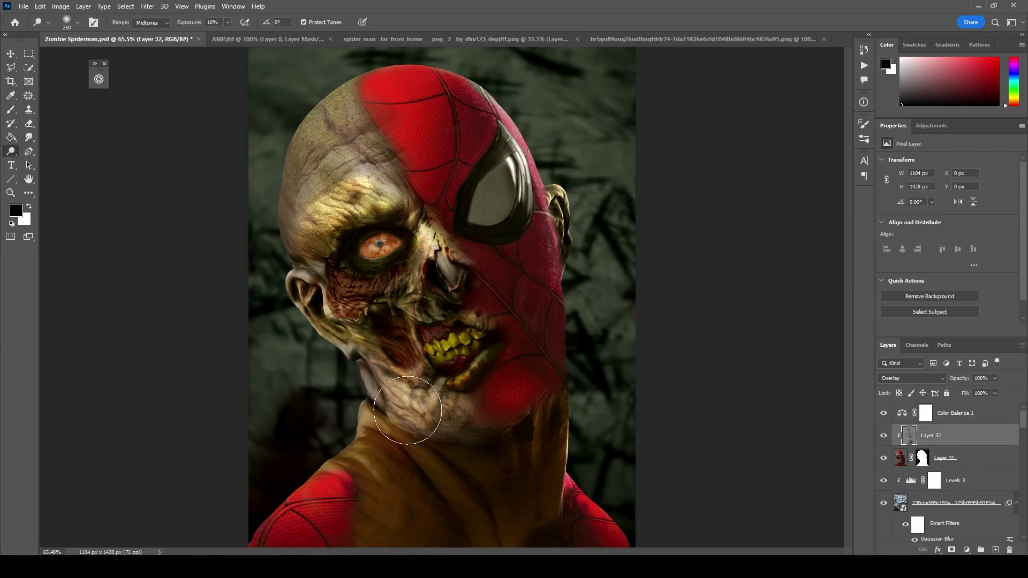
{"action": "left_click", "coordinate": [983, 415]}
Stamp all visible layers into a new layer and raise Highlights to +17 in the Camera Raw Filter.
{"action": "key", "text": "ctrl+shift+alt+e"}
{"action": "key", "text": "ctrl+shift+a"}
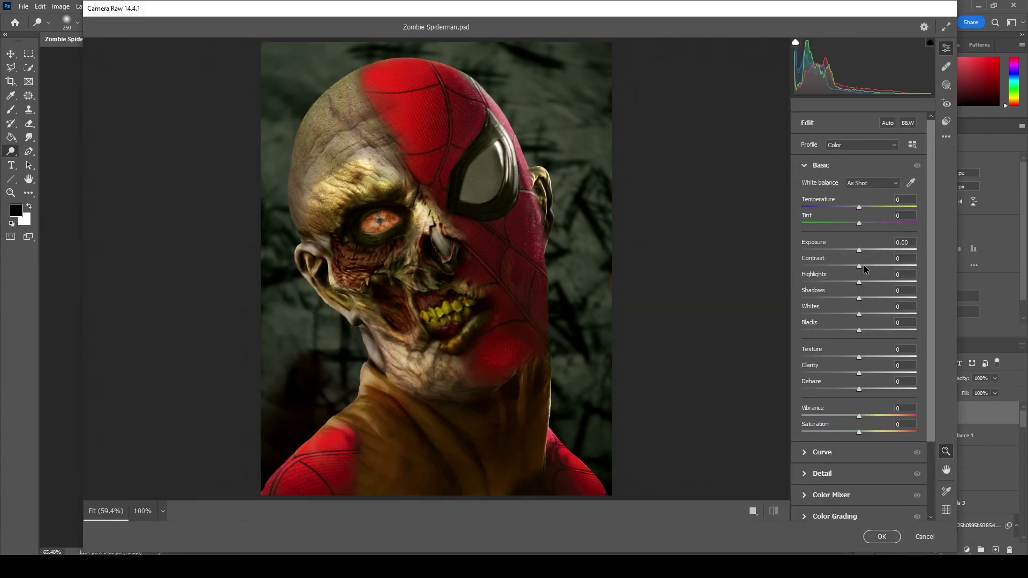
{"action": "left_click_drag", "start_coordinate": [859, 281], "coordinate": [869, 284]}
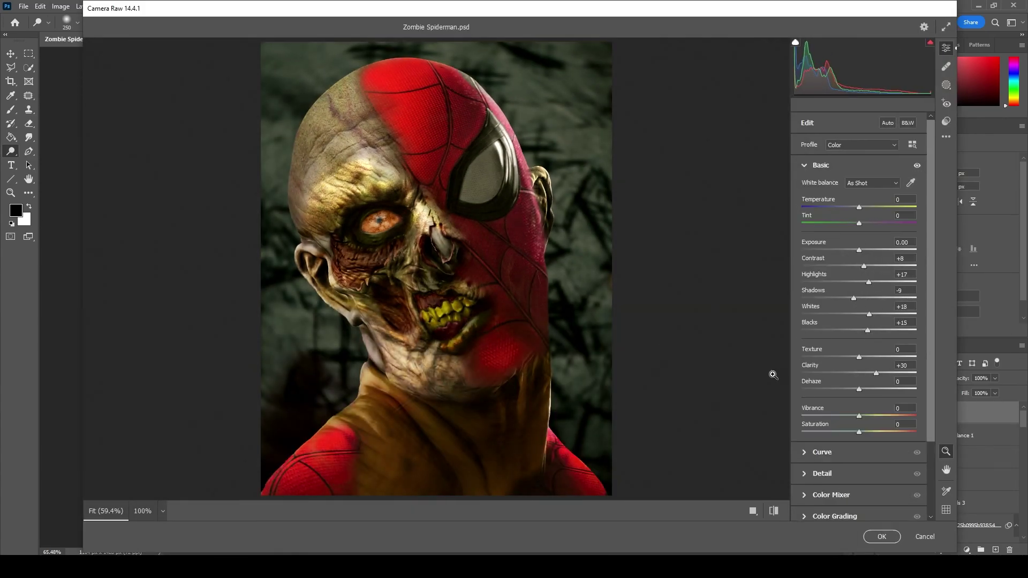